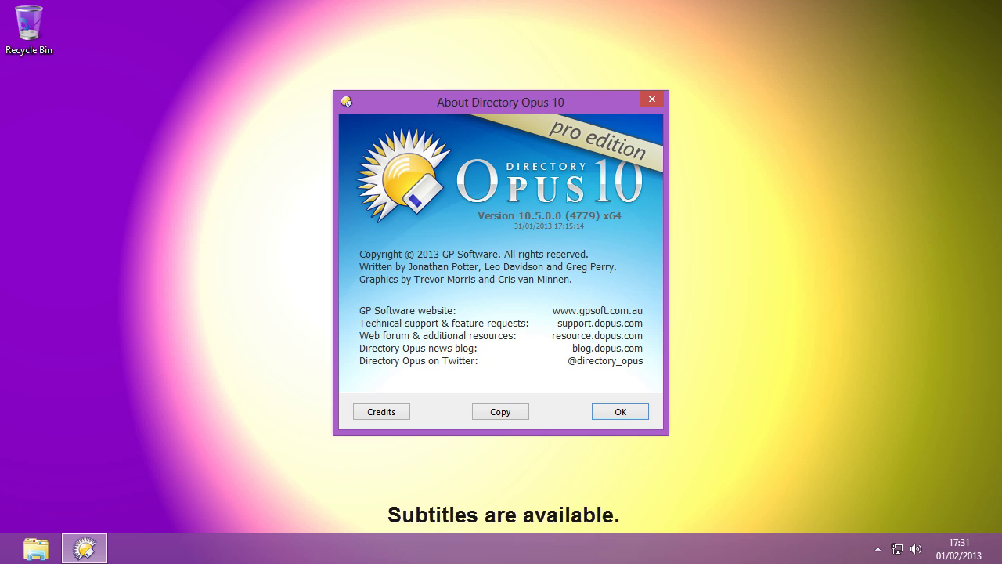
- Close the About window and view the 10.5.0.0 notes in the help's release history
click(622, 417)
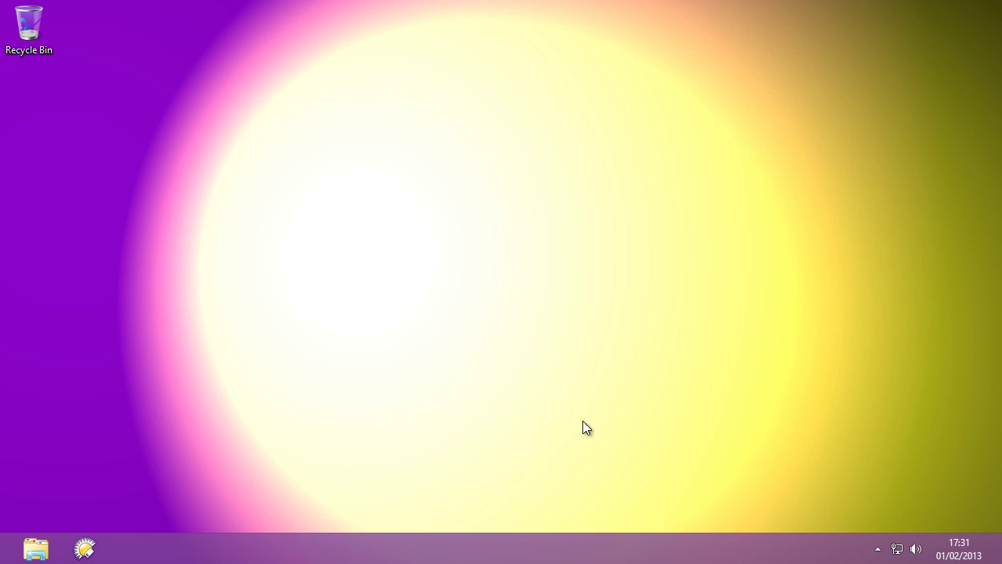
click(85, 548)
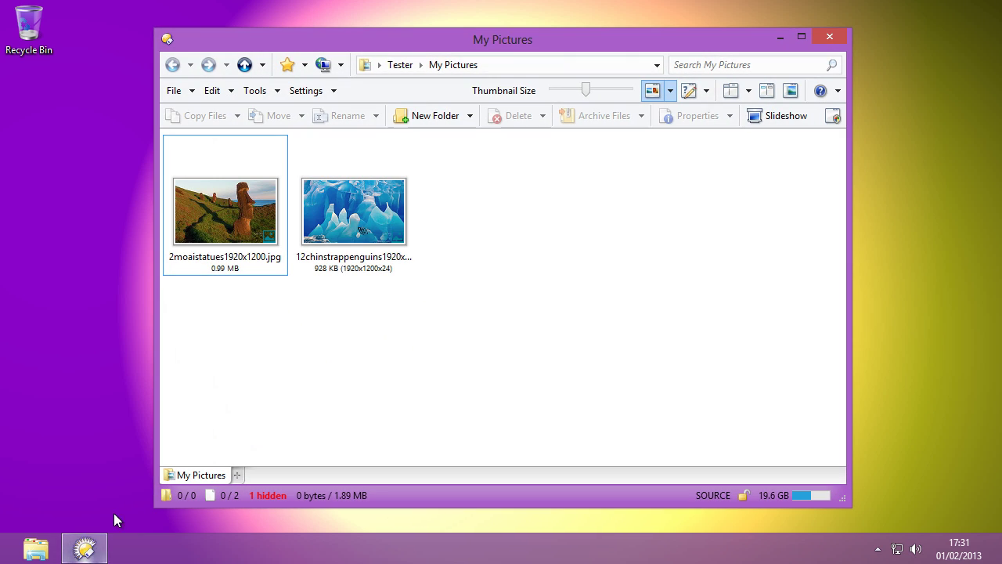
click(820, 90)
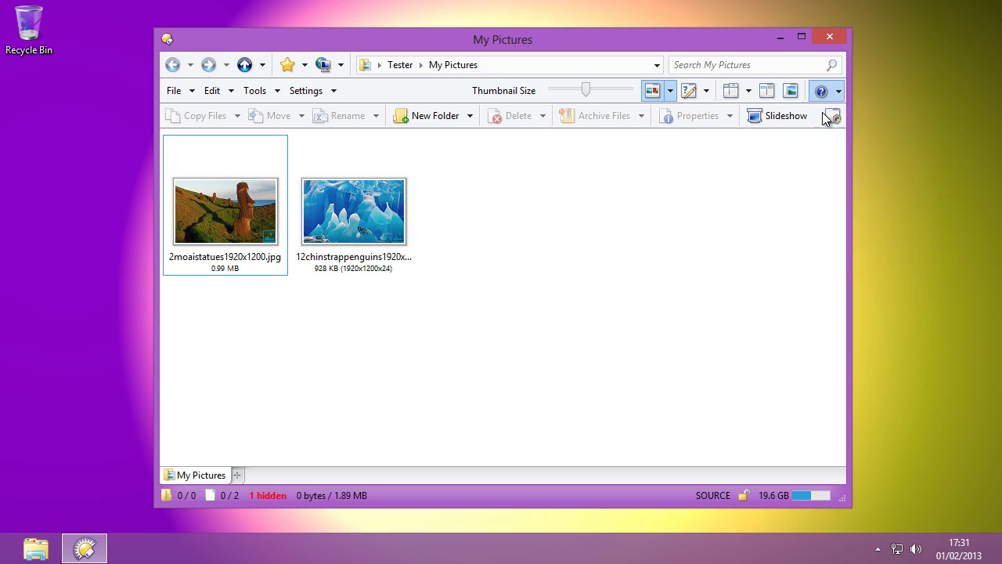
click(823, 112)
click(80, 253)
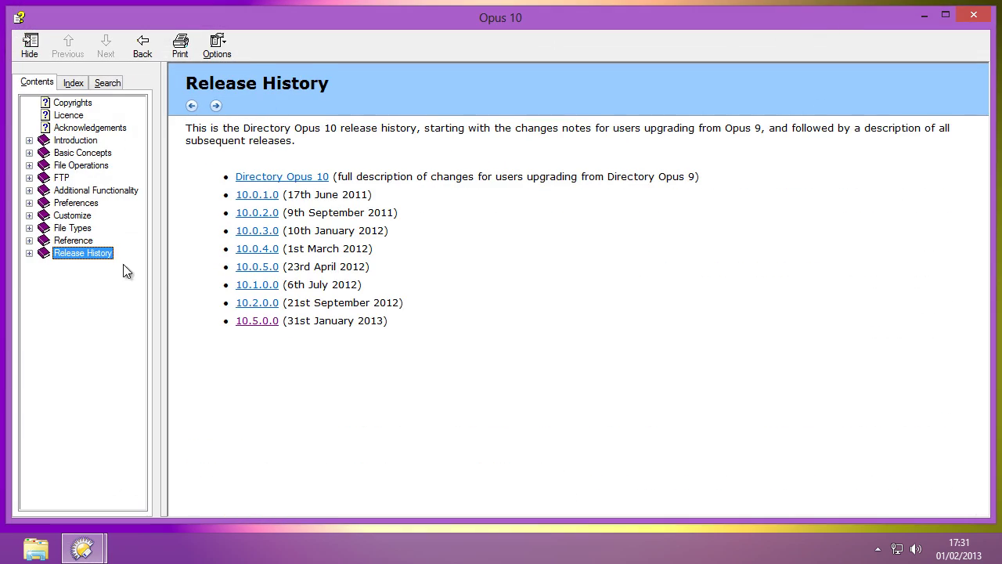
click(257, 321)
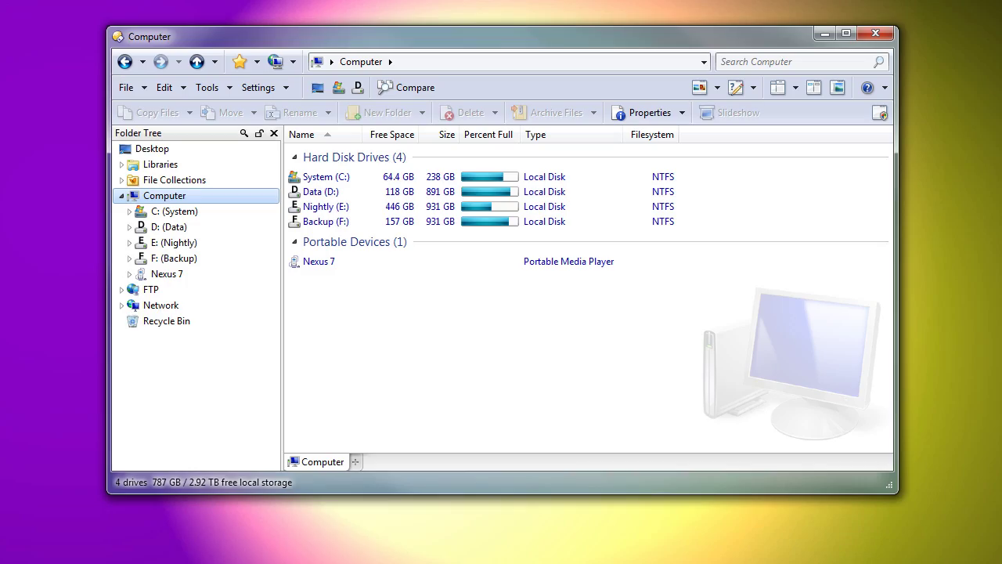
- Browse to the Draw Something folder in the Nexus 7's internal storage
click(192, 274)
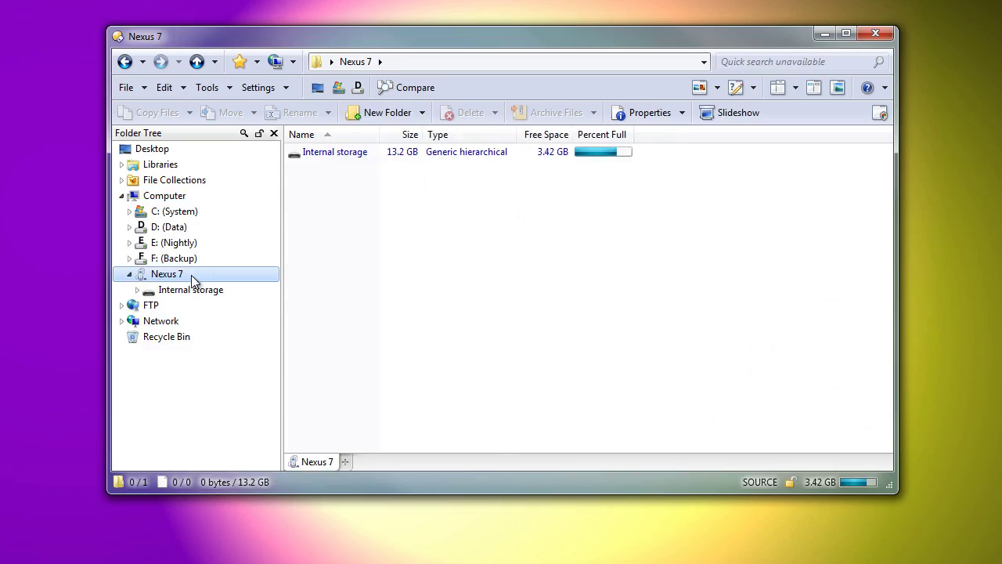
click(193, 291)
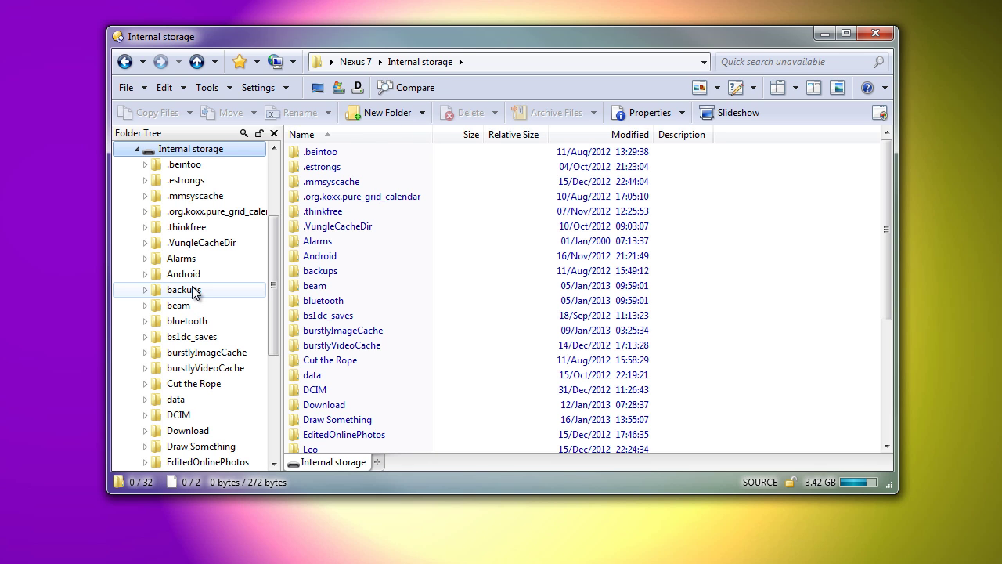
click(209, 448)
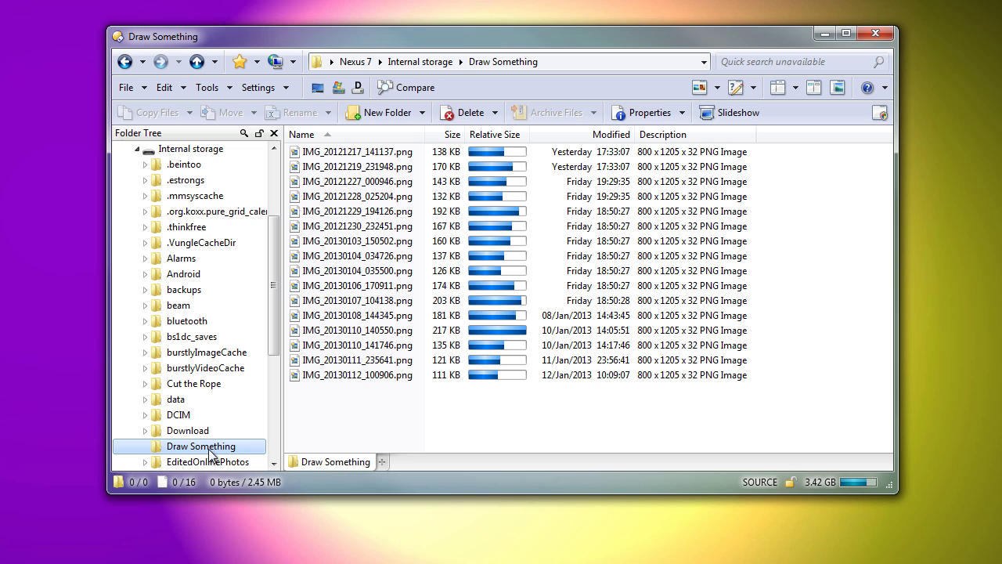
- Show the Draw Something folder as thumbnails in a dual display and copy IMG_20121217_141137.png and IMG_20121219_231948.png to the Desktop
click(699, 88)
click(837, 88)
click(815, 88)
click(344, 188)
ctrl+click(466, 202)
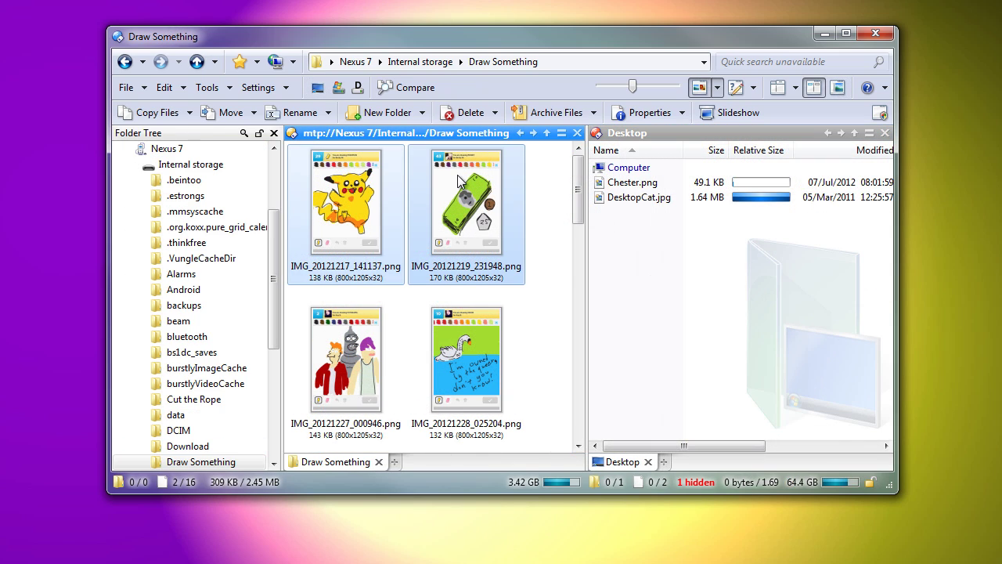
click(168, 114)
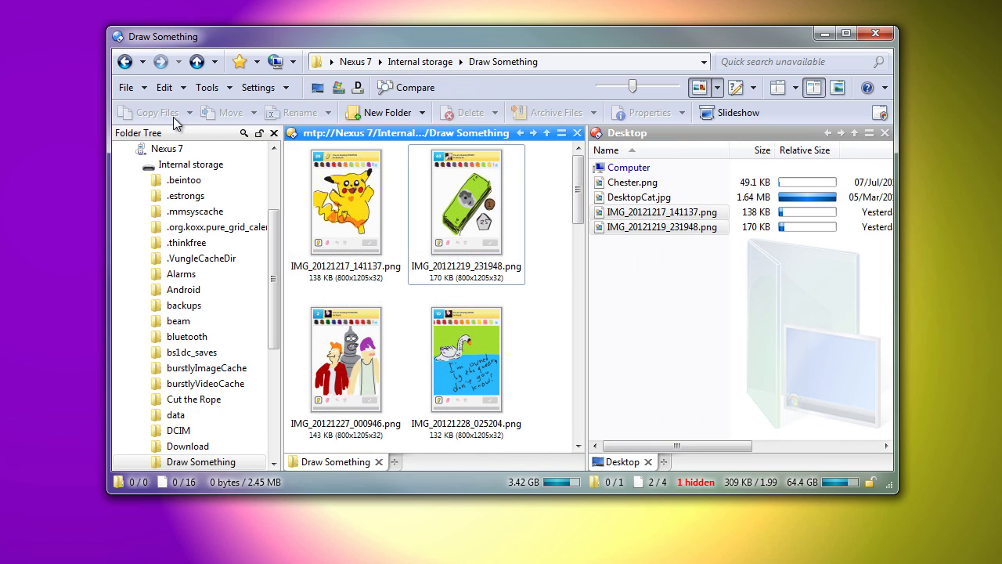
- Copy Chester.png and DesktopCat.jpg from the Desktop into the Nexus 7's Draw Something folder
click(653, 199)
ctrl+click(652, 185)
drag(650, 184, 539, 190)
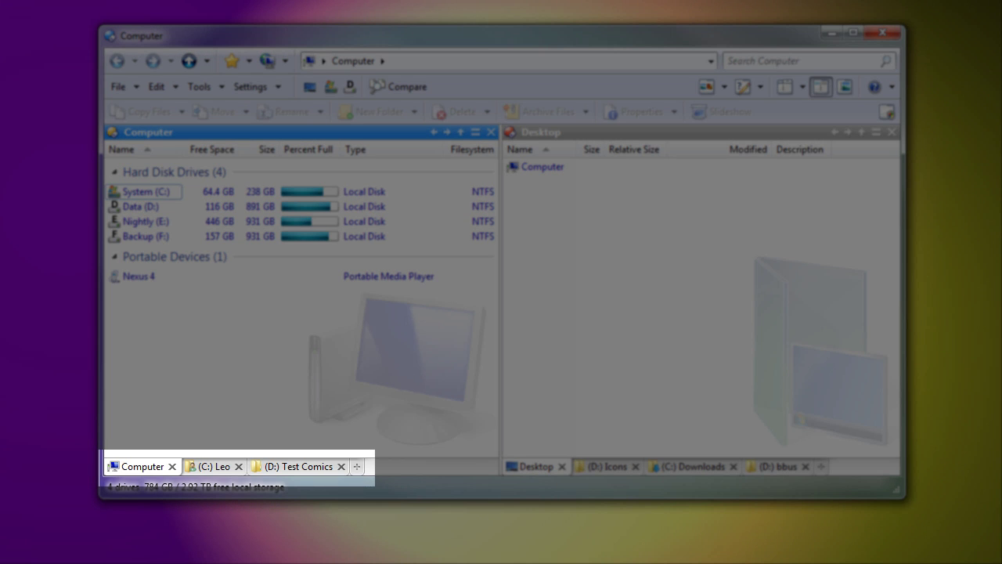
- Switch between the user profile and Test Comics folder tabs in the source file display
click(214, 469)
click(271, 473)
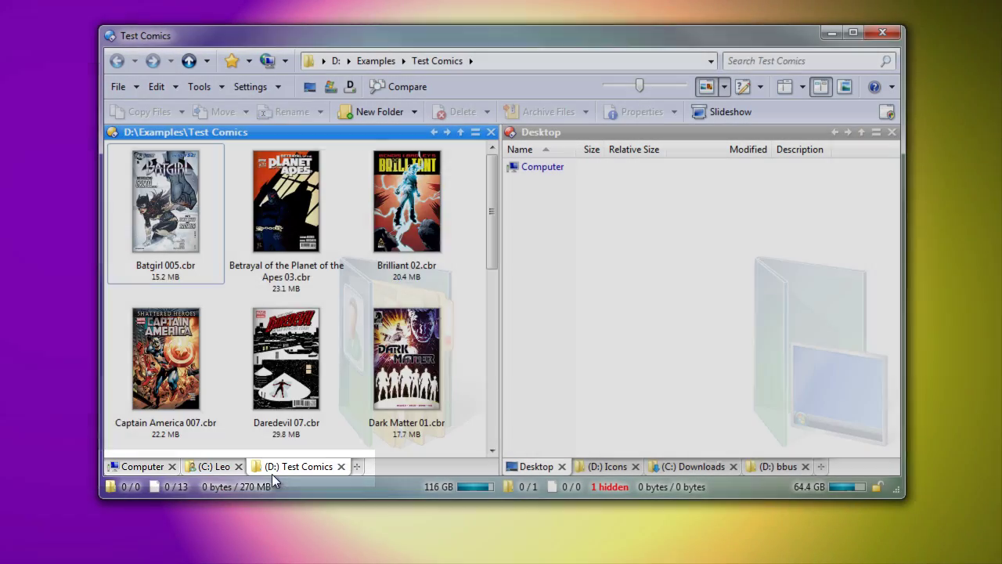
click(221, 467)
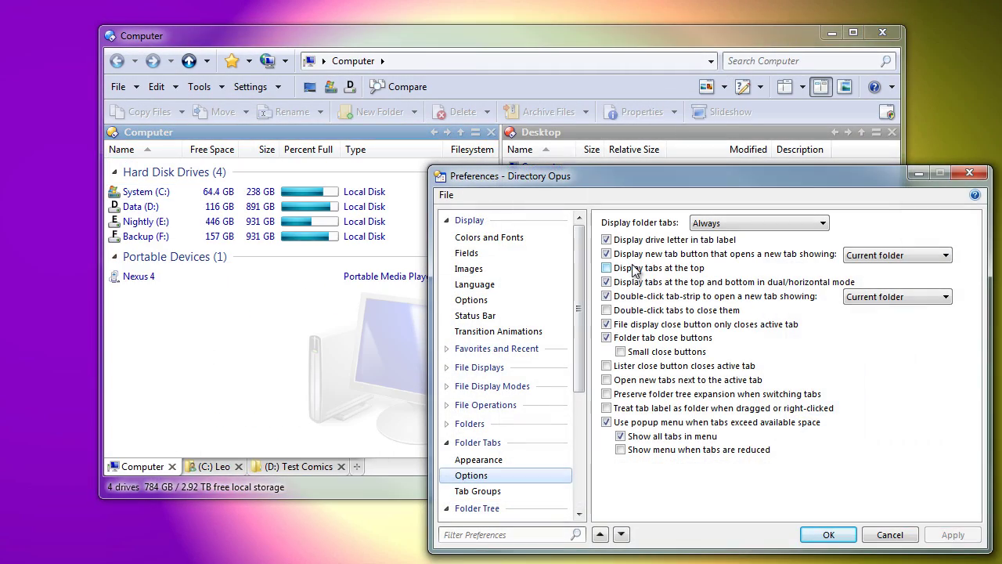
- Apply the preference to display folder tabs at the top and toggle drawing them using the visual style
click(936, 538)
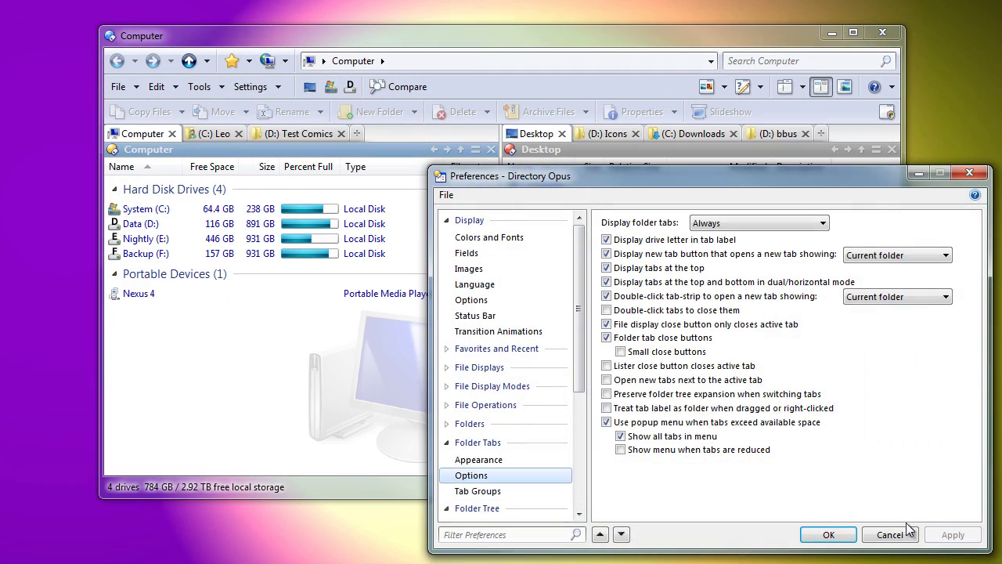
click(482, 460)
click(718, 224)
click(957, 538)
- Check the tabs' look by viewing the user profile, Test Comics and Computer tabs
click(197, 135)
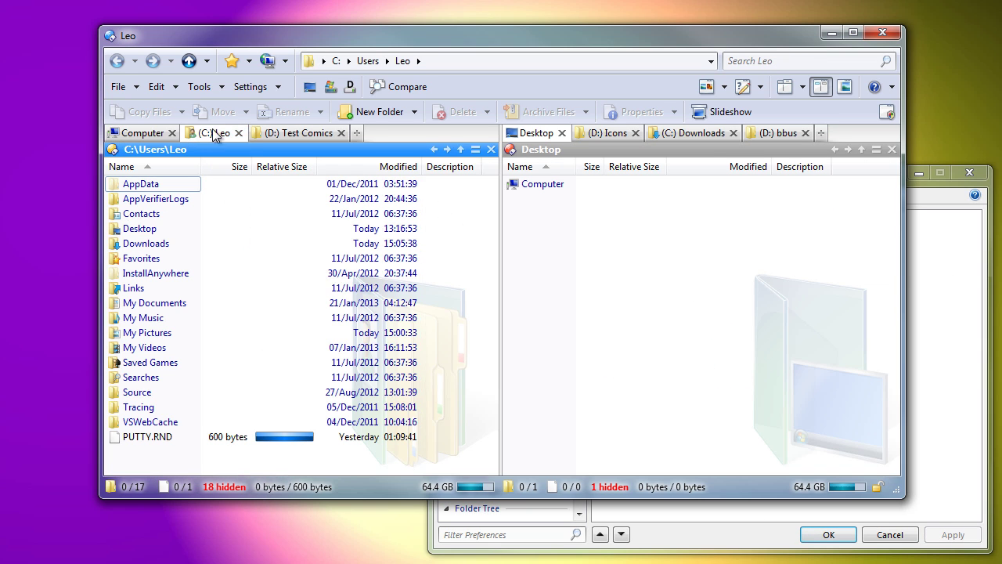
click(258, 135)
click(143, 134)
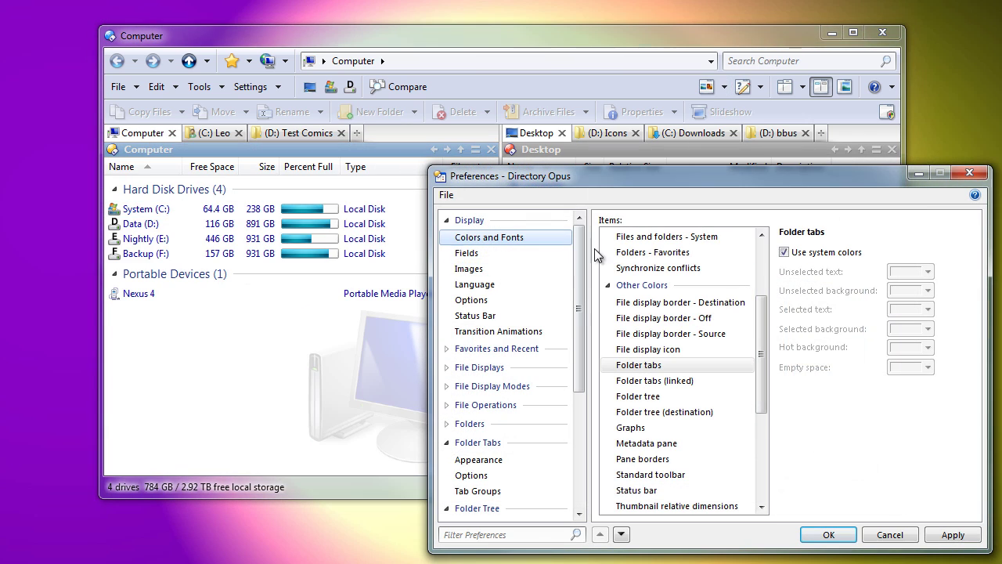
- Turn off system colors for folder tabs to apply the custom colors, and check them by switching tabs
click(830, 252)
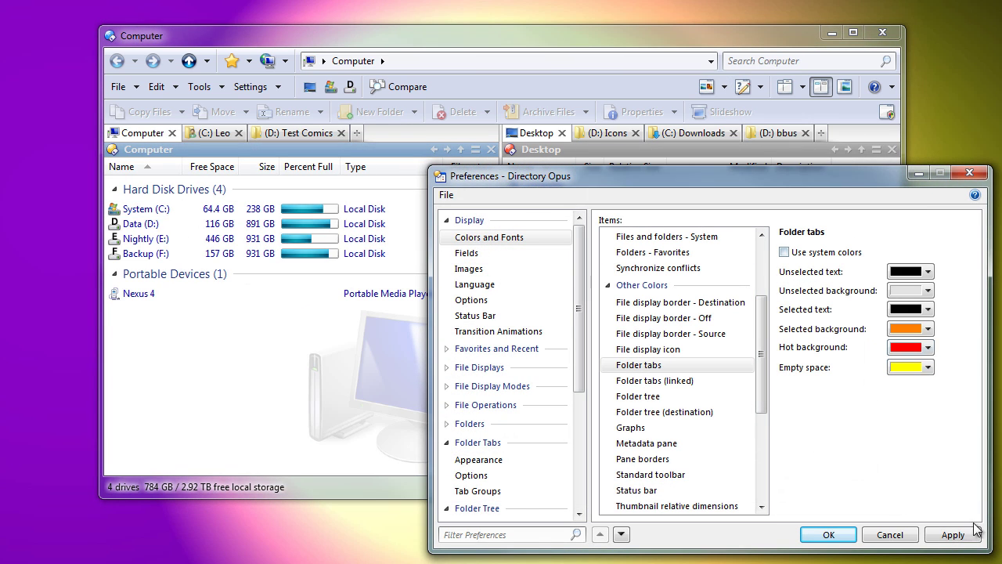
click(951, 536)
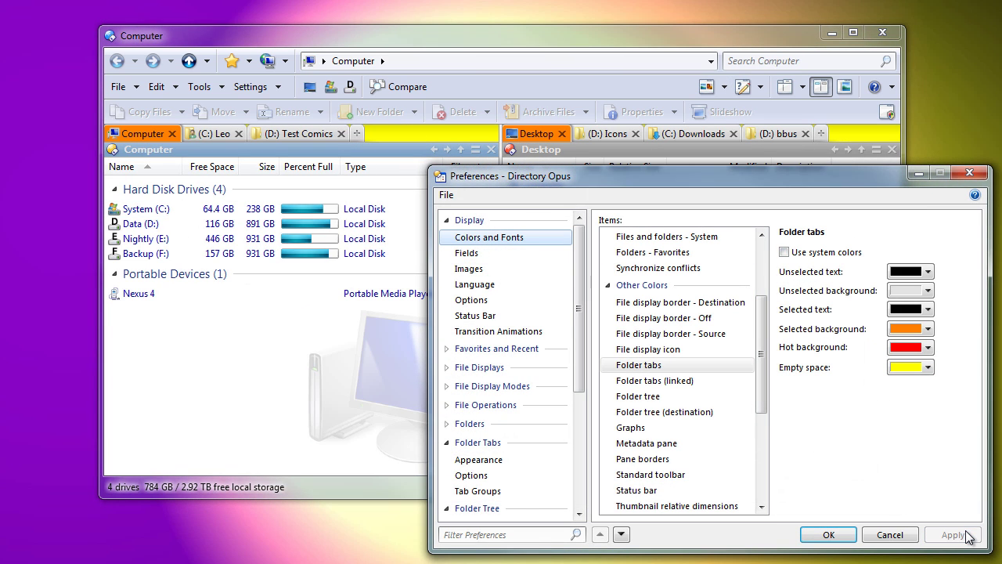
click(197, 133)
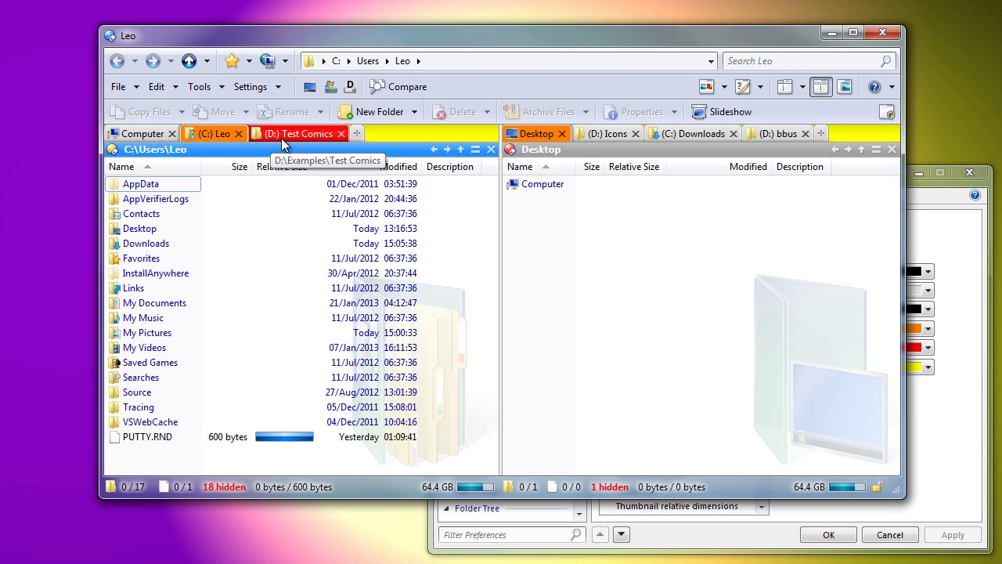
click(283, 134)
click(207, 134)
click(149, 136)
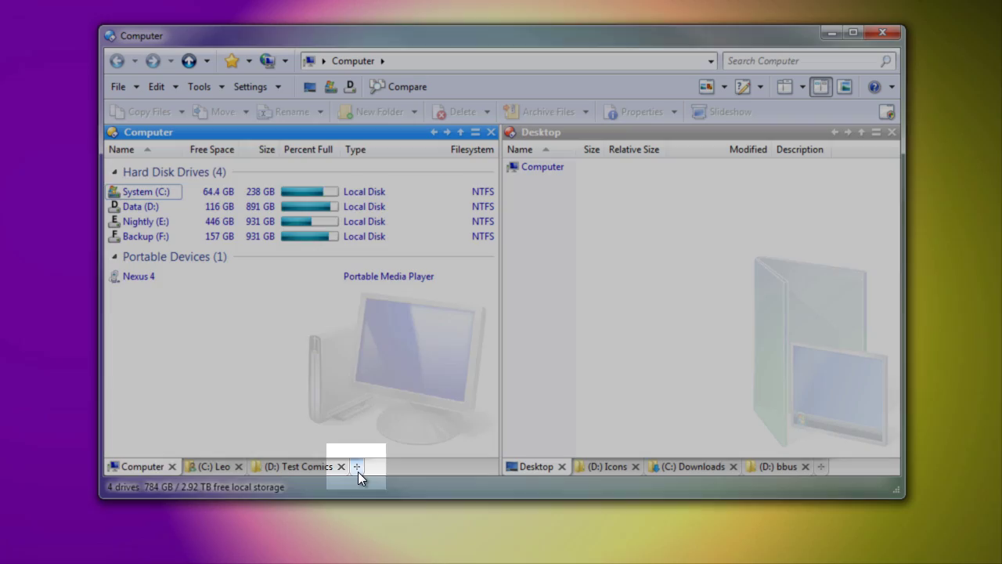
- Add and close an extra Computer tab, and open the System (C:) drive from the remaining Computer tab
click(358, 471)
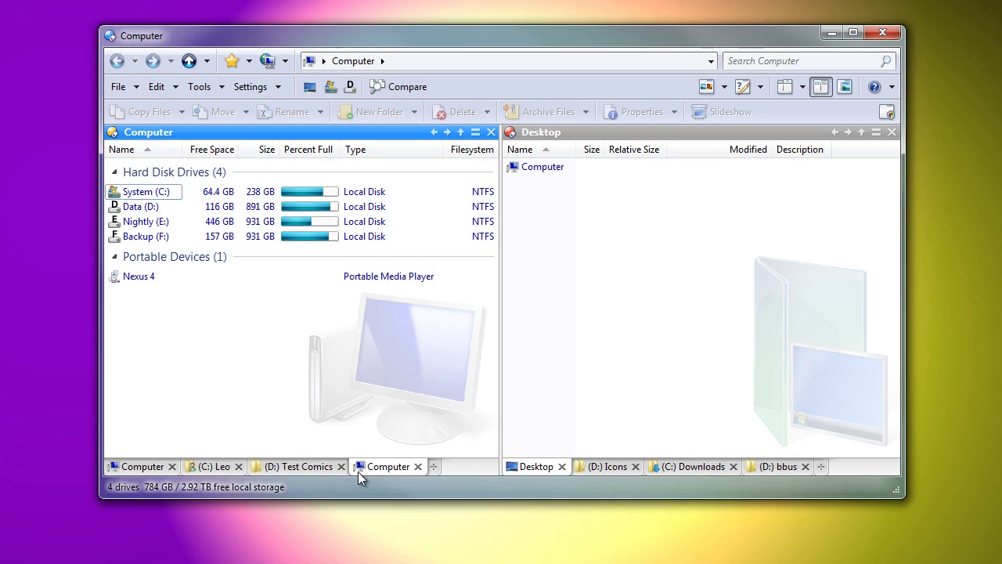
click(424, 466)
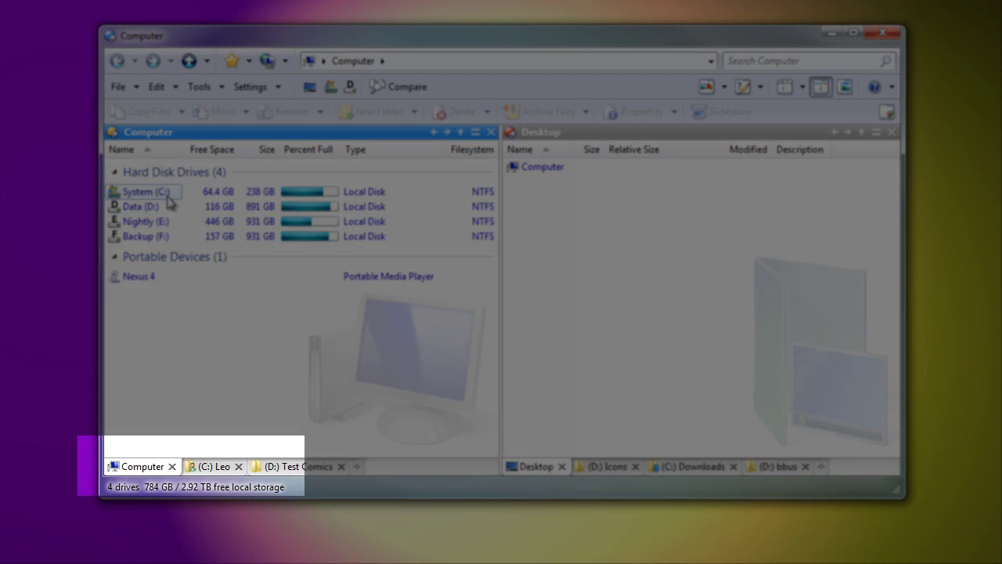
double_click(167, 195)
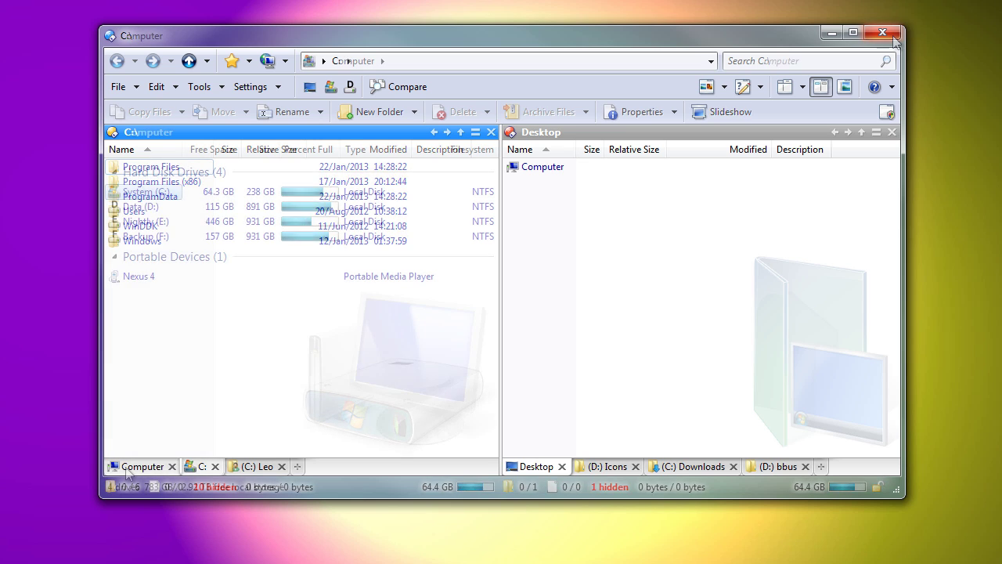
- Save the folder tabs of both sides as a tab group named Example 2
right_click(129, 468)
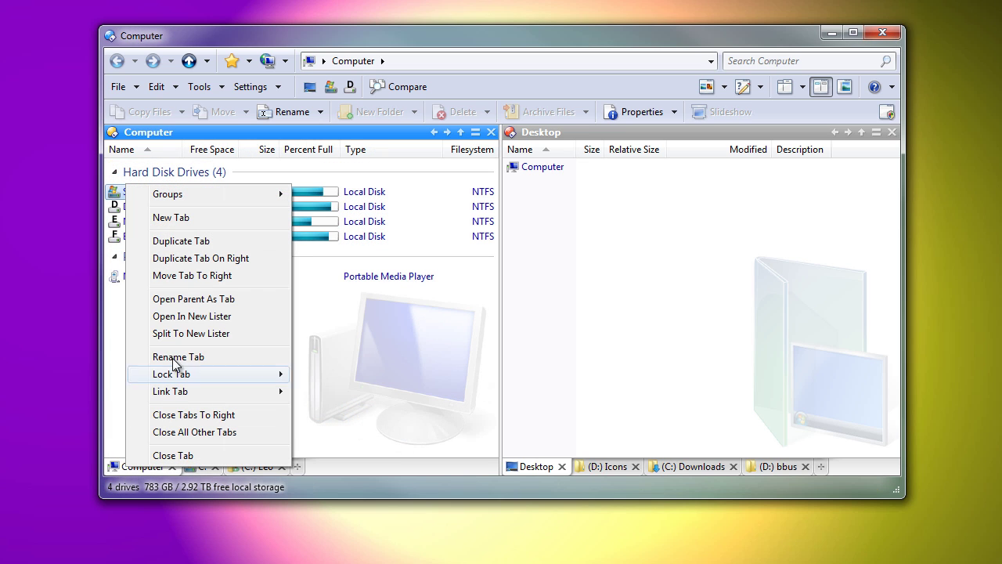
mouse_move(234, 193)
mouse_move(312, 194)
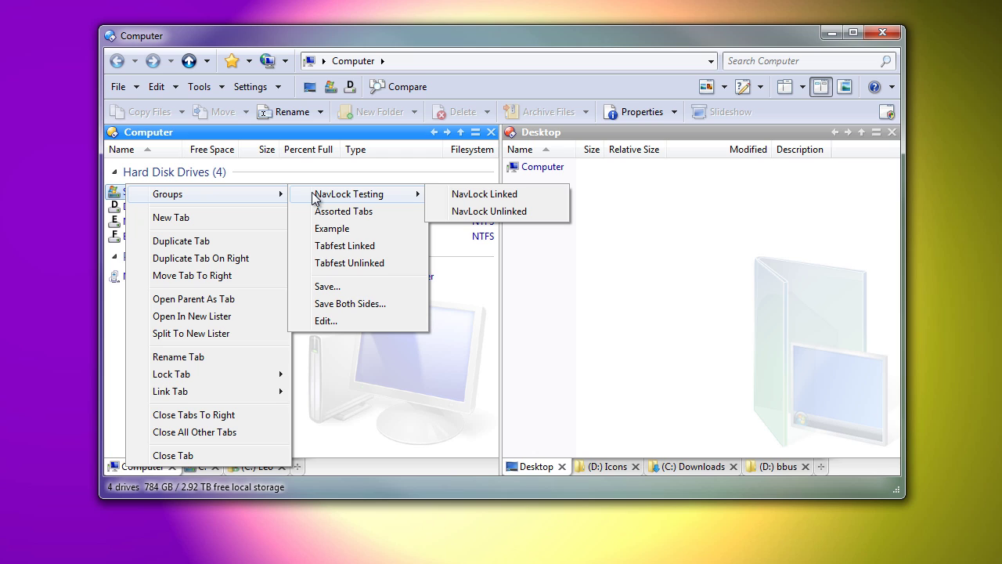
click(363, 304)
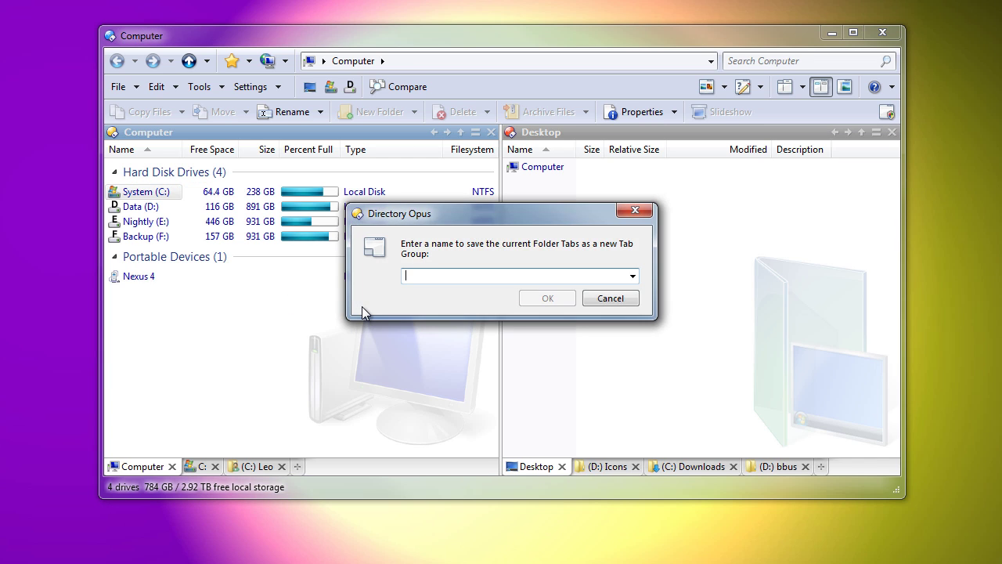
text(Example 2)
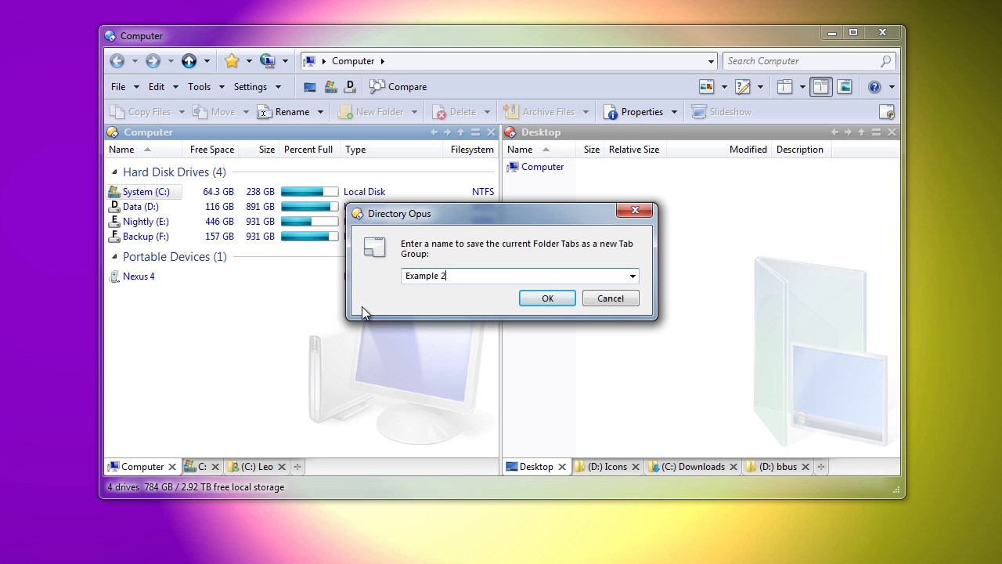
key(Return)
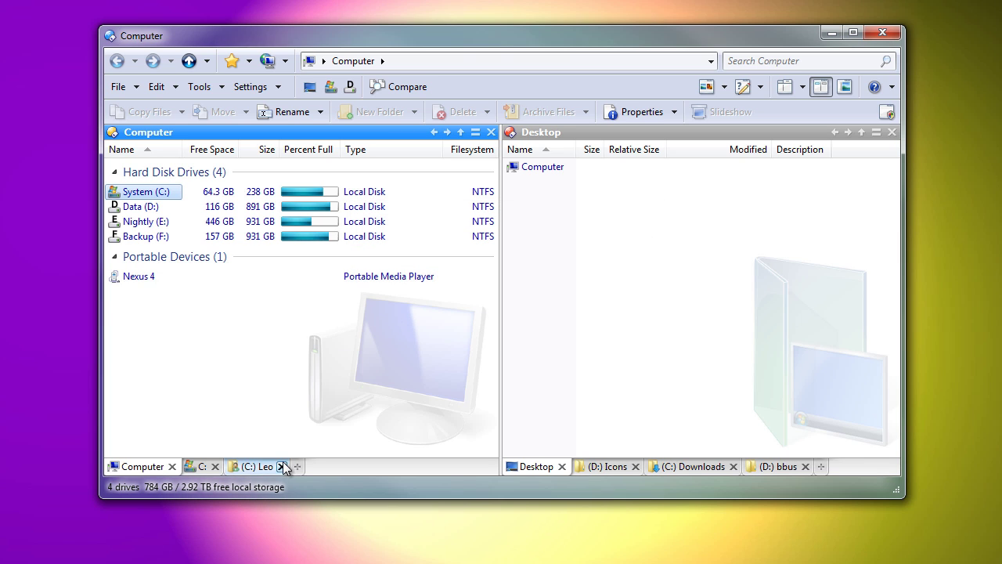
- Close every folder tab except Computer in one file display and bbus in the other
click(282, 467)
click(215, 467)
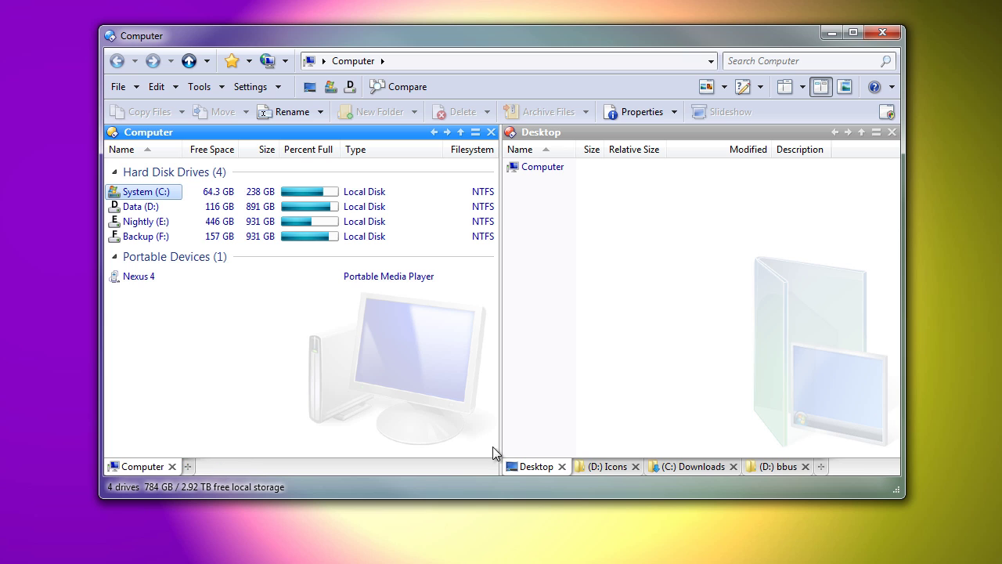
click(562, 467)
click(564, 468)
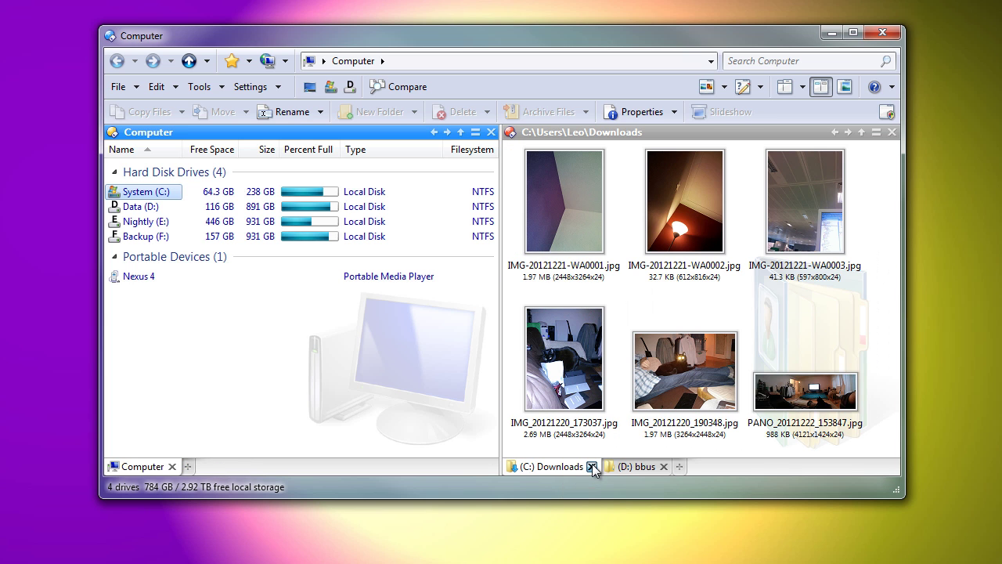
click(592, 466)
- Load the saved Example 2 tab group to reopen the tabs on both sides
right_click(131, 465)
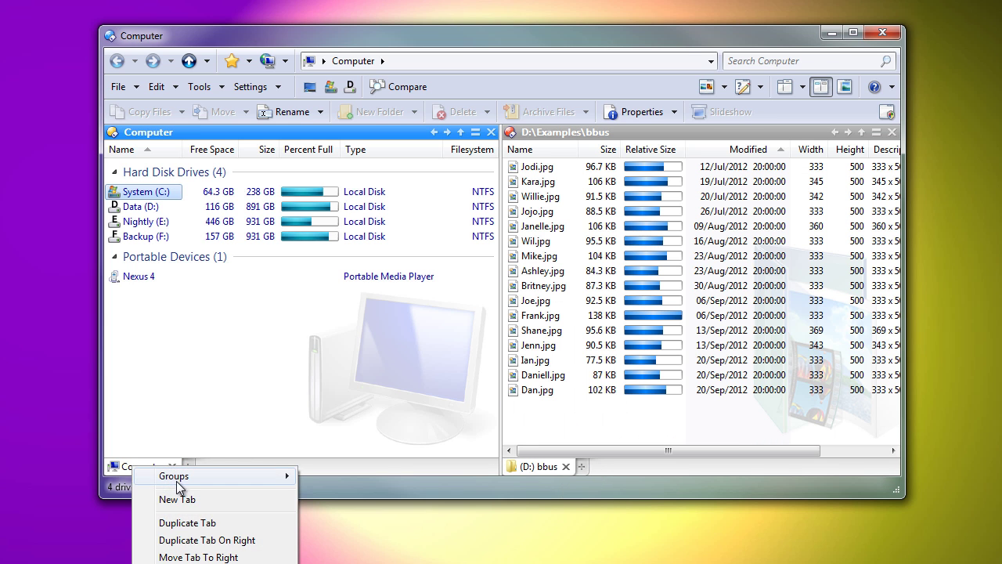
mouse_move(205, 479)
click(365, 524)
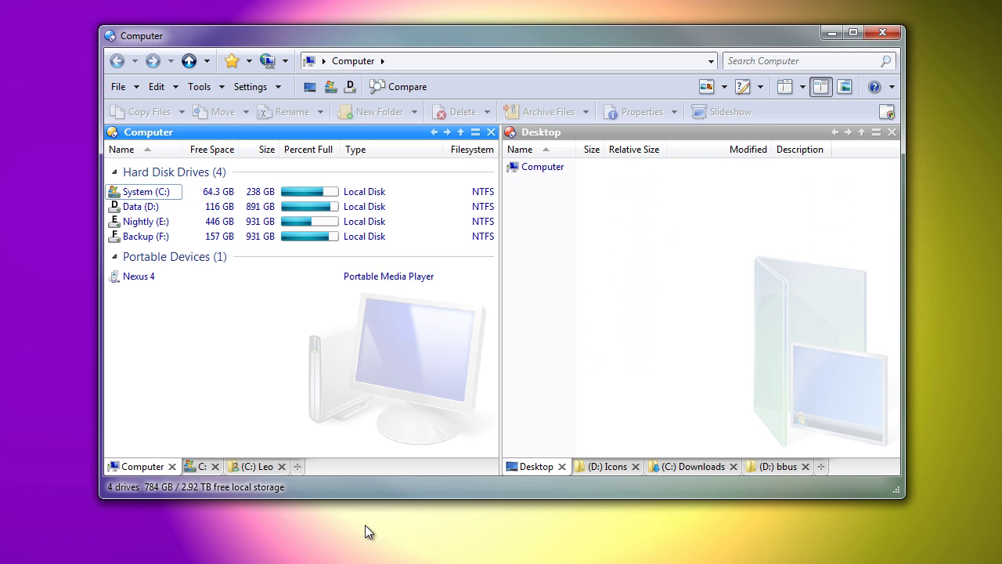
- Bring up the C: tab and enable a minimum tab size of 100 in the folder tab appearance preferences
click(192, 468)
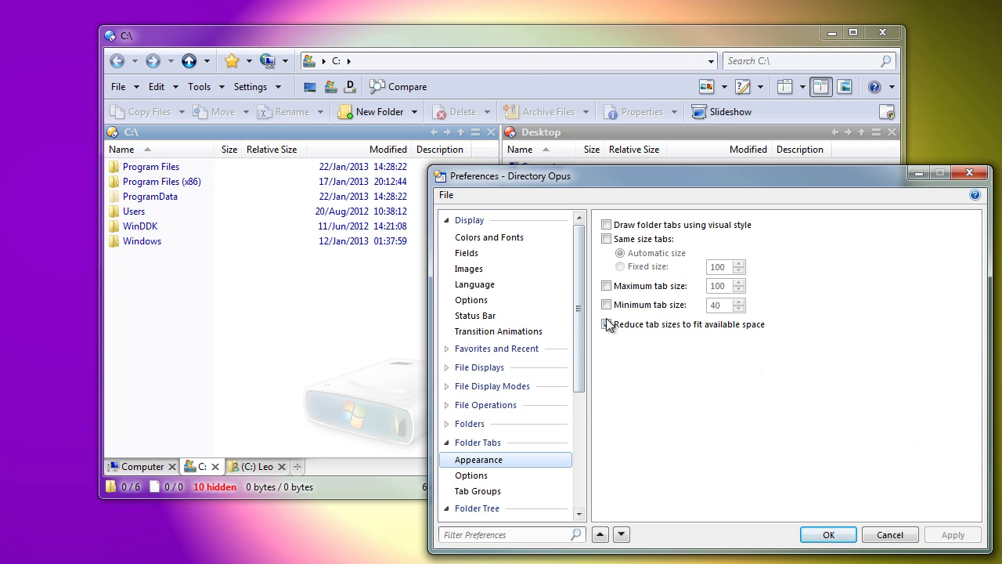
click(617, 305)
text(100)
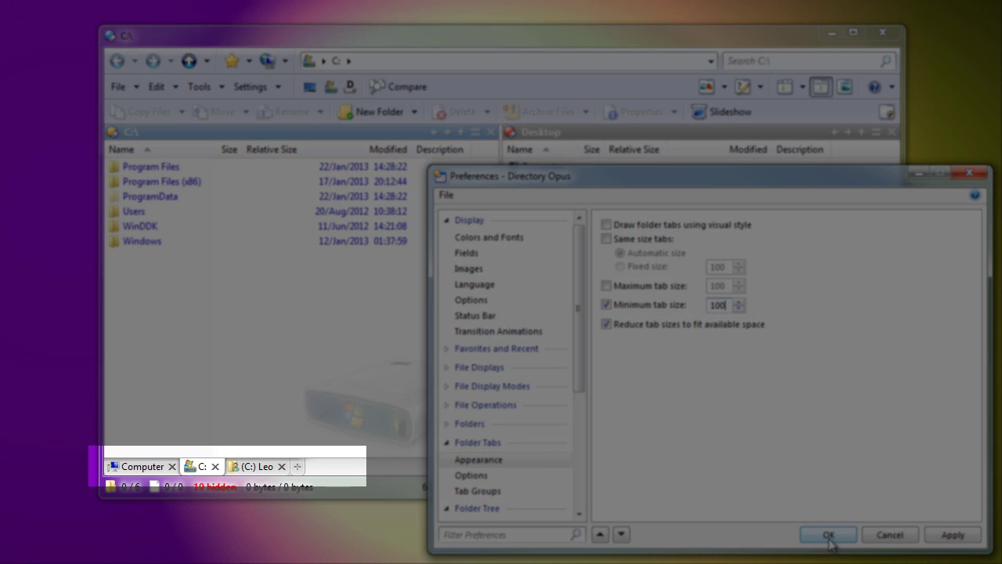
click(829, 535)
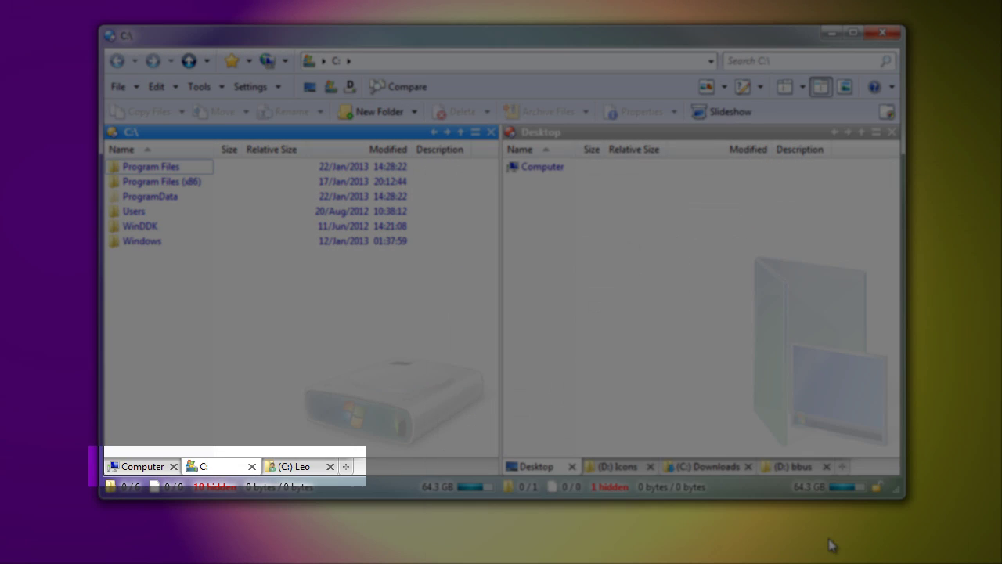
- Open the WinDDK folder in the C: tab and return to its parent folder
double_click(195, 230)
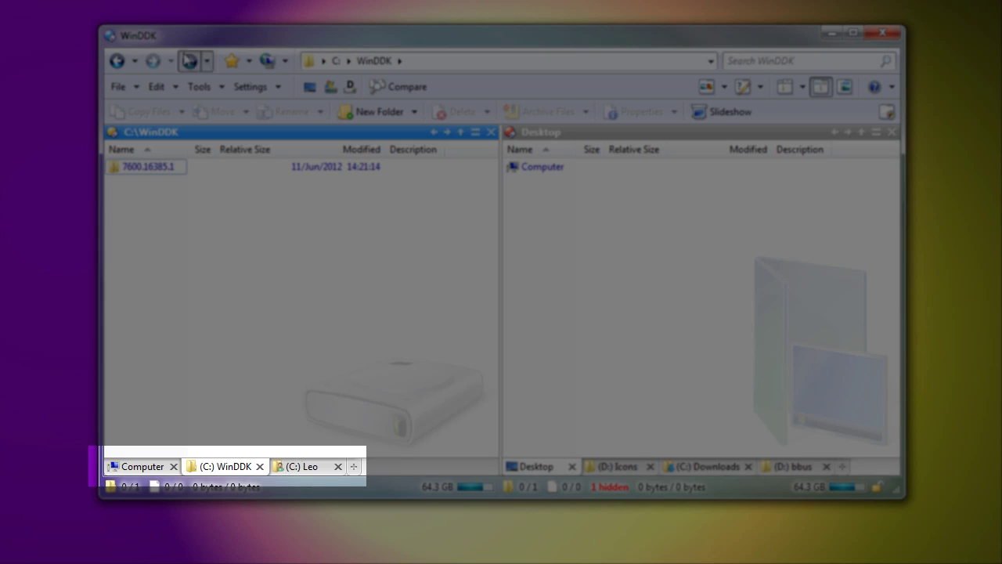
click(189, 60)
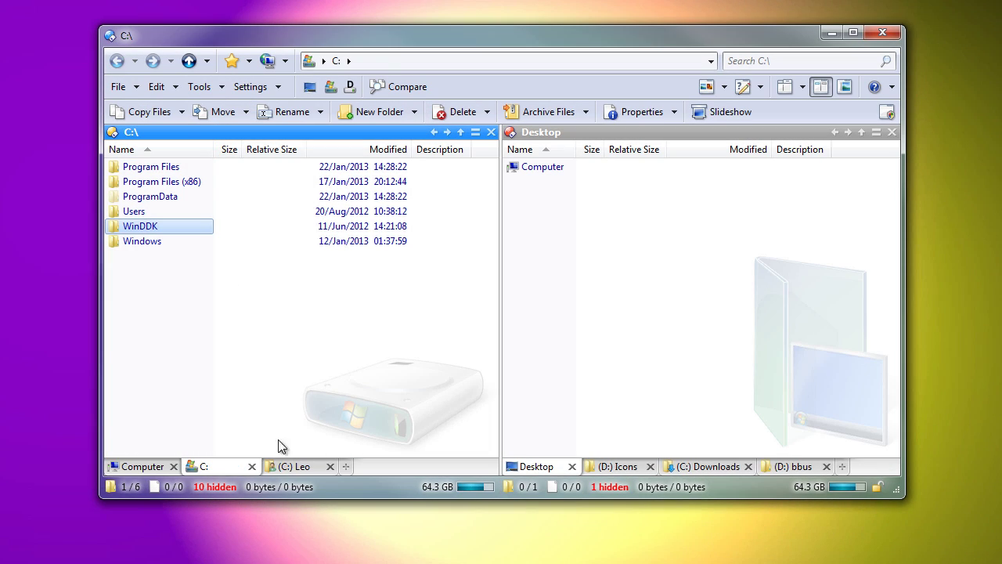
- Detach the user profile folder tab into a new window of its own and close that window
drag(291, 465, 252, 518)
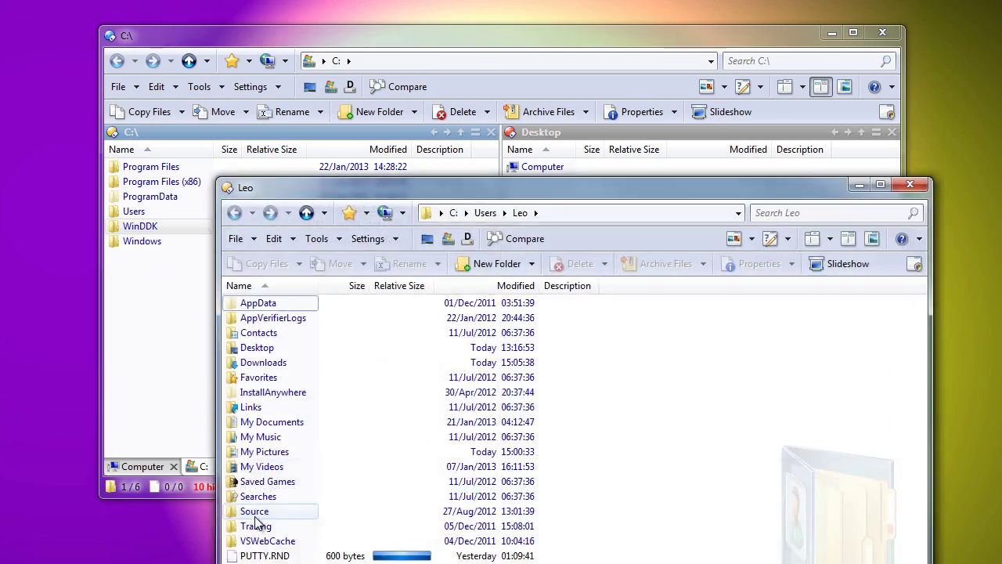
click(907, 184)
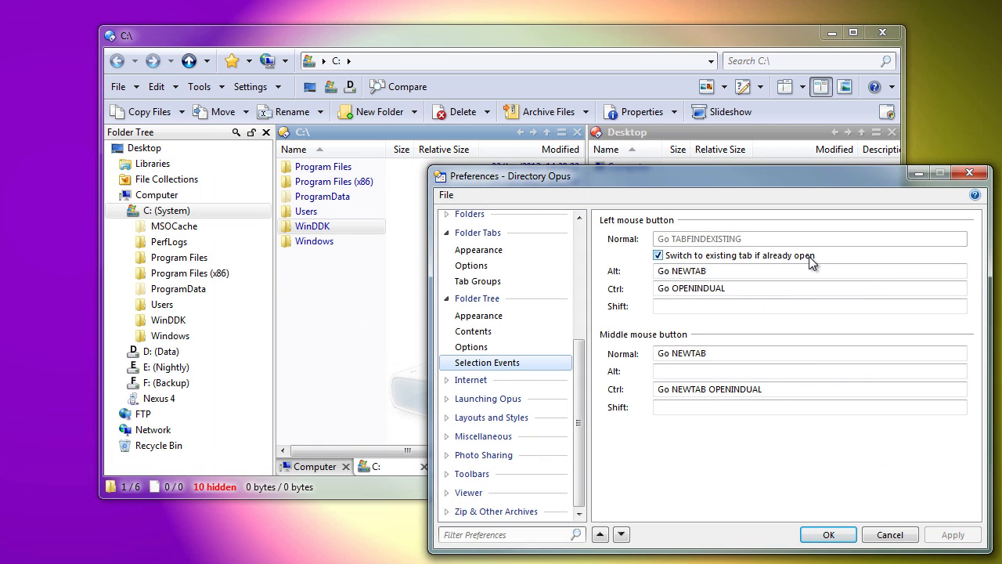
- Apply the folder tree preference Switch to existing tab if already open, and alternate between Computer and C: from the folder tree
click(828, 534)
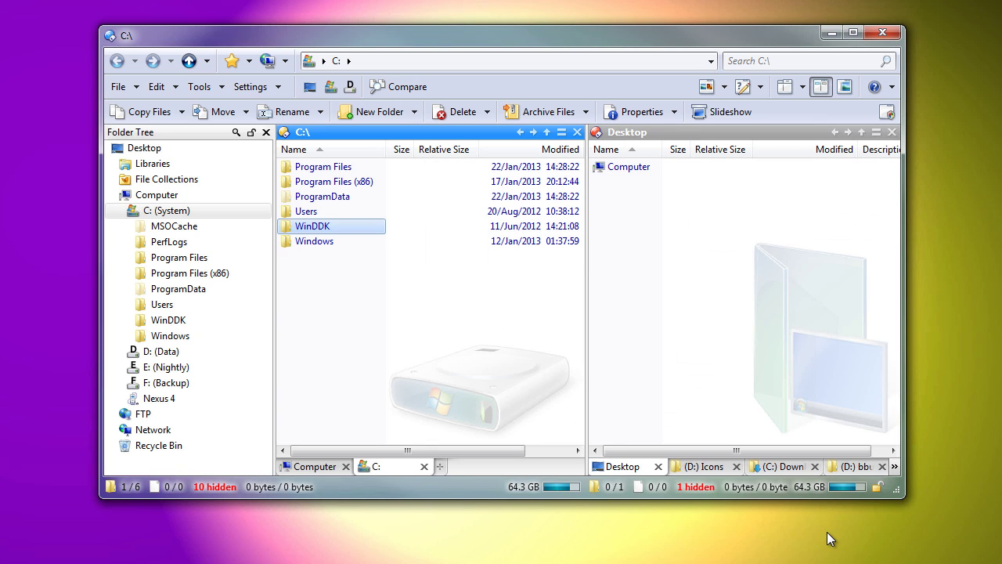
click(156, 195)
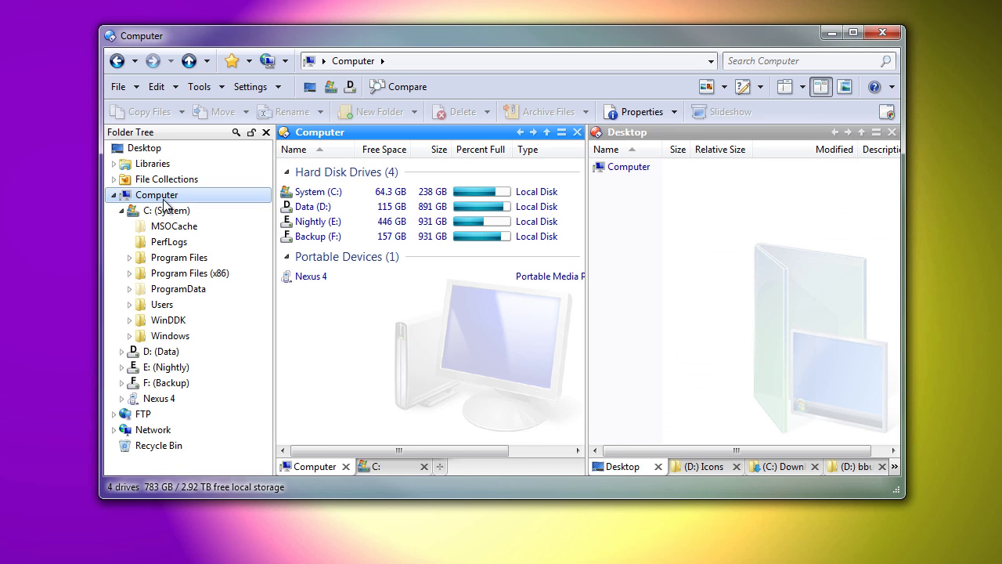
click(169, 212)
click(160, 197)
click(168, 212)
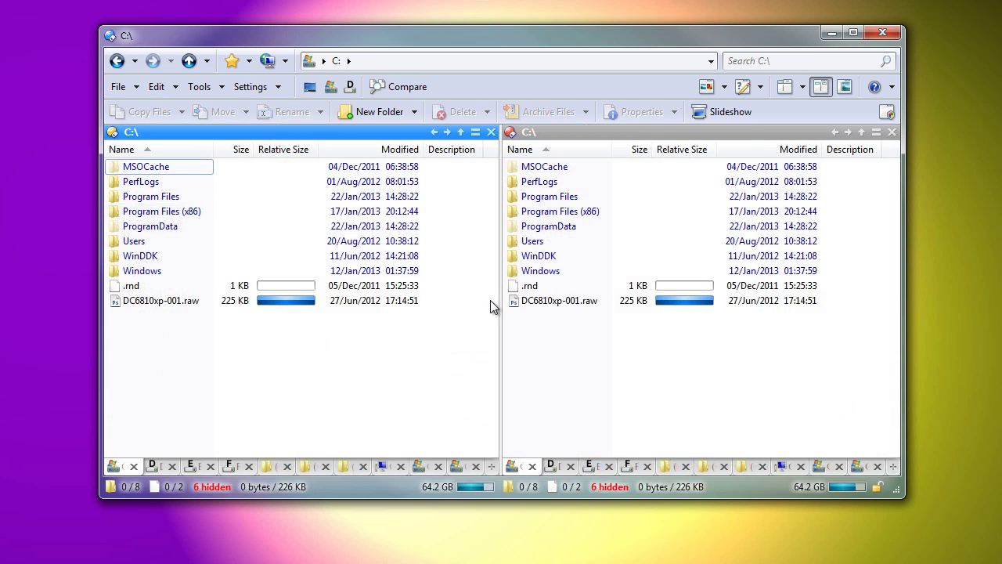
- Move the divider between the two file displays to narrow the first and widen the second
drag(499, 302, 391, 337)
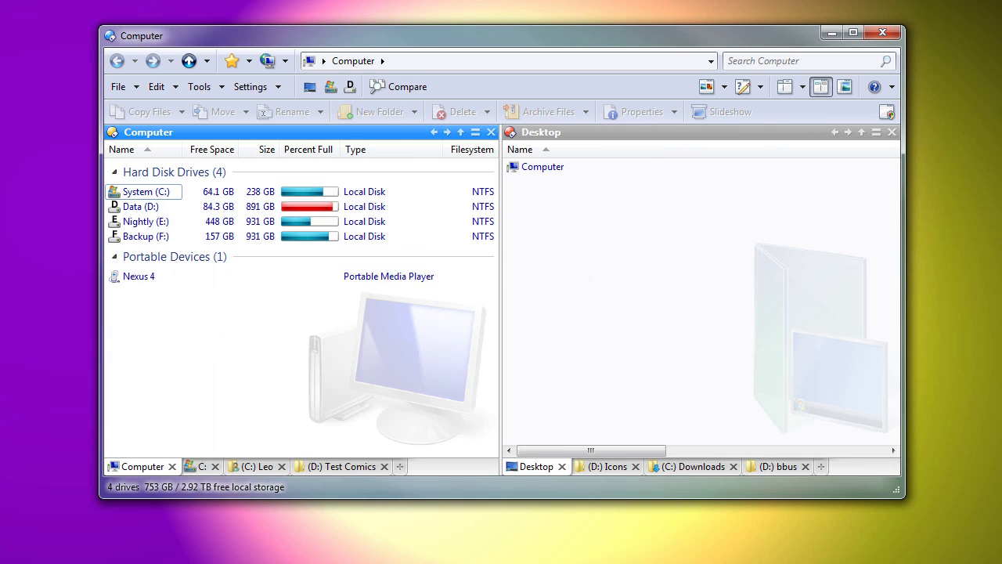
text(@comi)
key(Return)
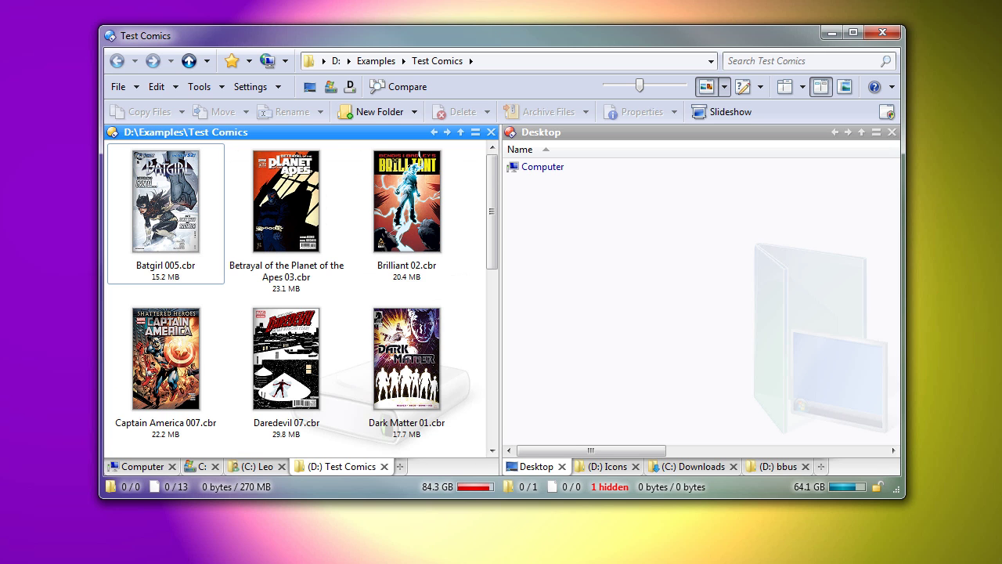
text(@)
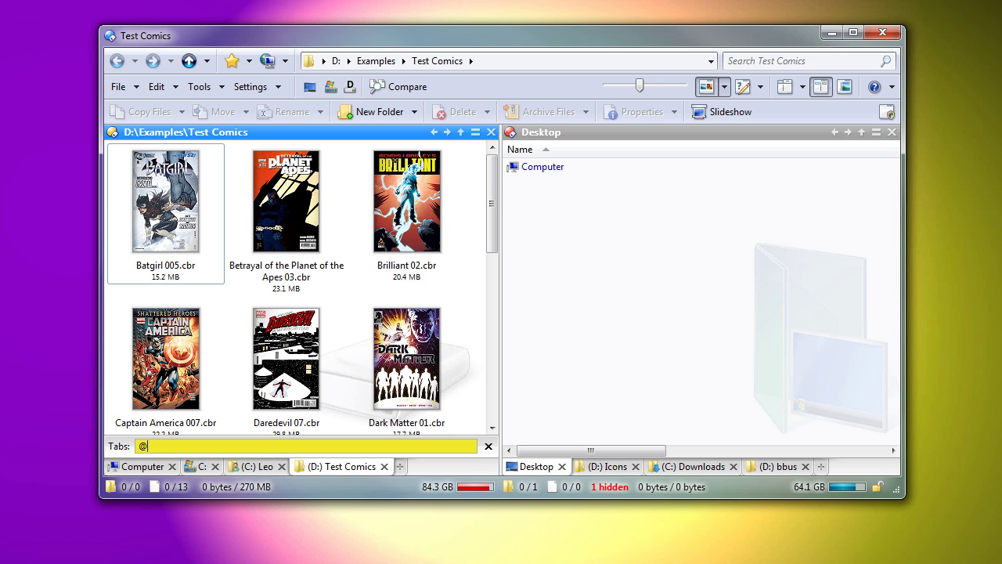
text(leo)
key(Return)
text(@com)
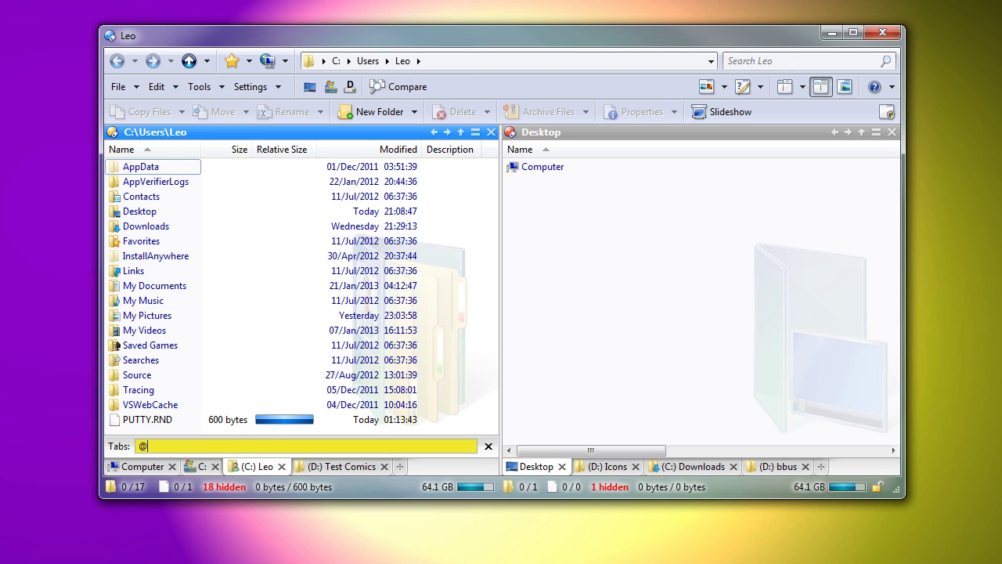
text(pu)
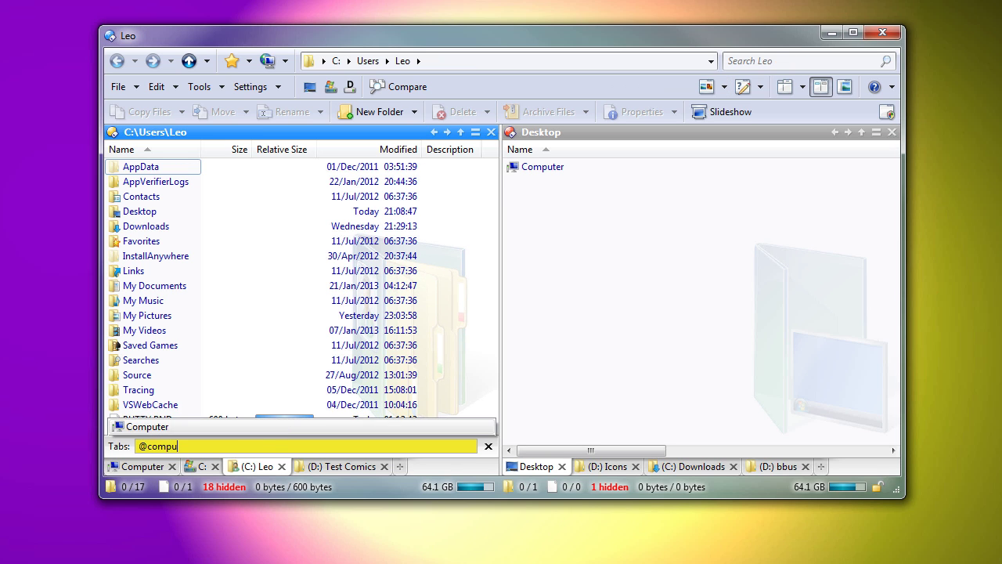
key(Return)
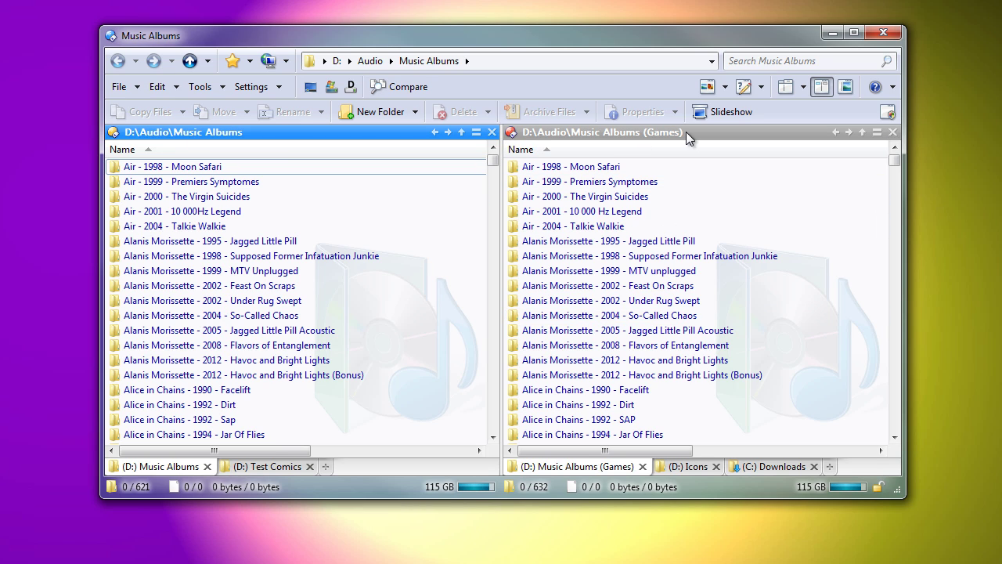
- Open Air - 1998 - Moon Safari separately in both file displays and return each display to its parent folder
double_click(382, 167)
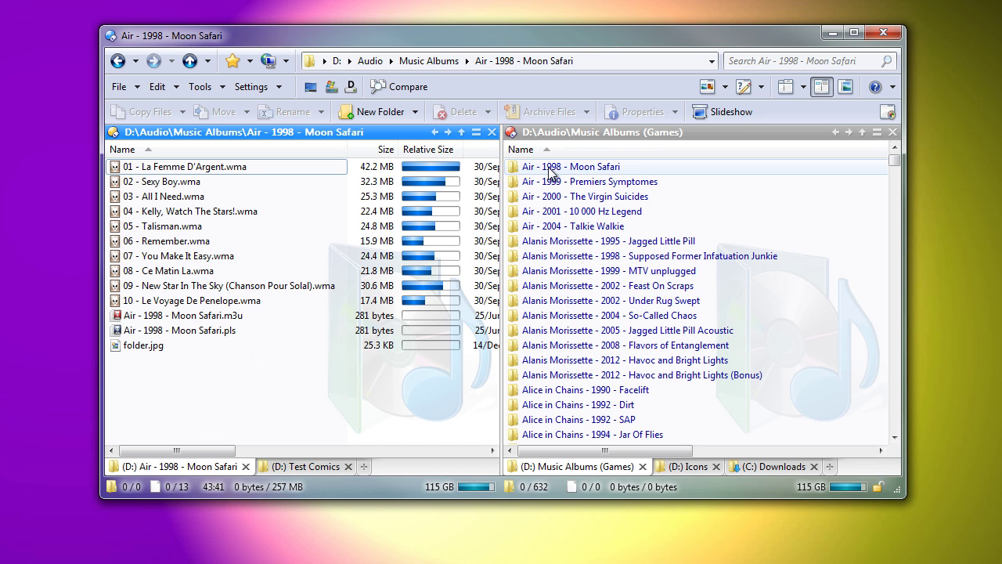
double_click(551, 168)
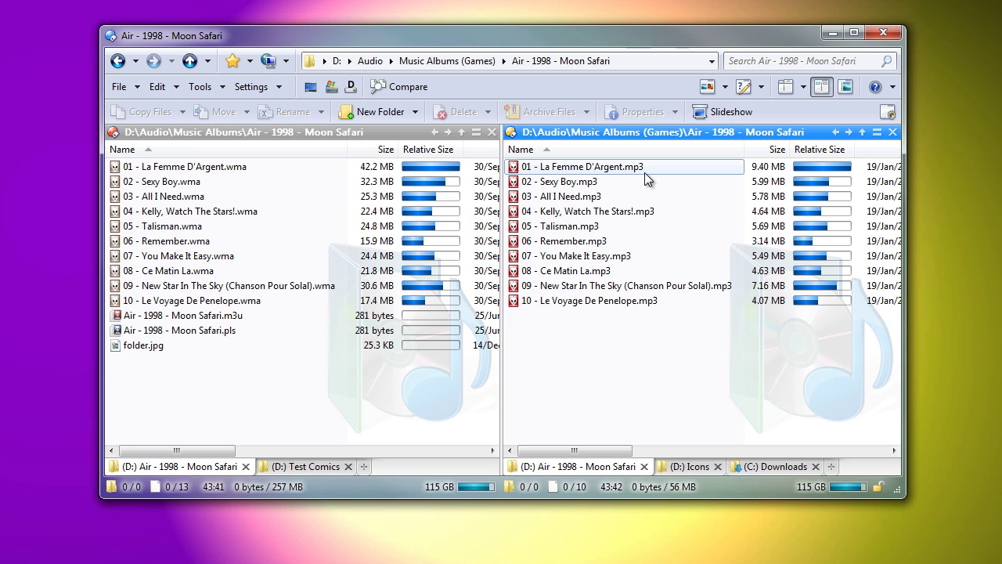
click(862, 131)
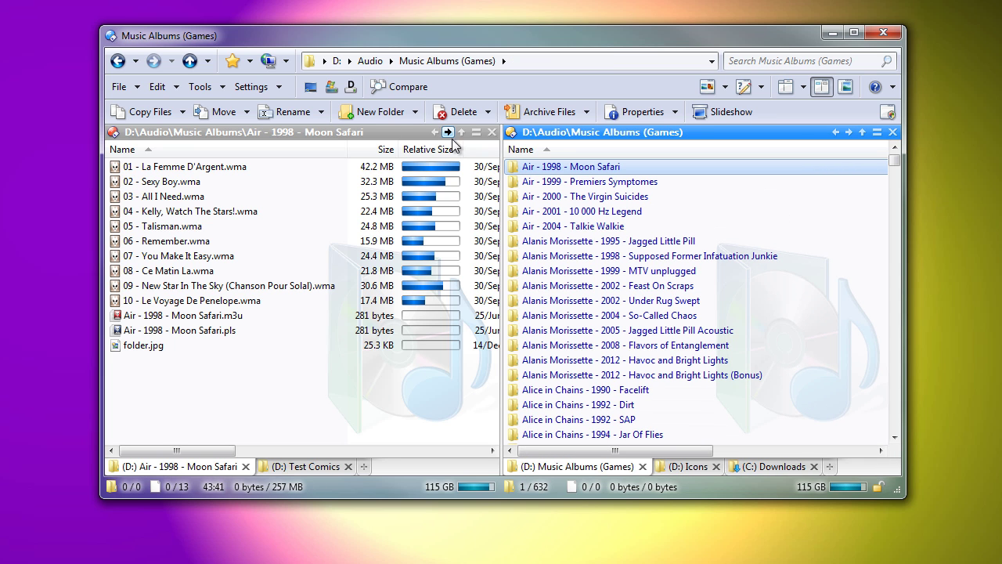
click(461, 132)
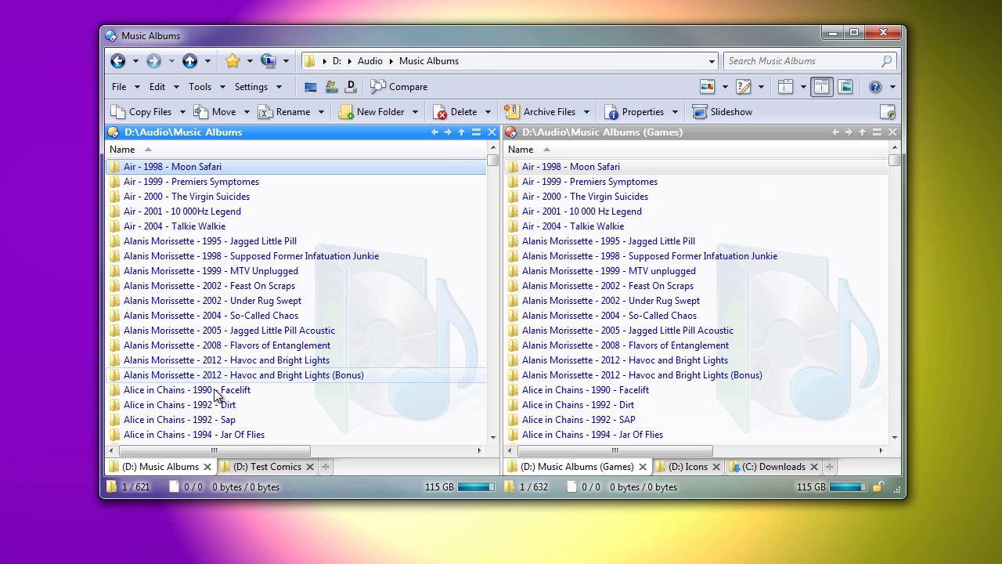
- Link the Music Albums tab to the Music Albums (Games) tab in the other file display
right_click(167, 467)
mouse_move(229, 392)
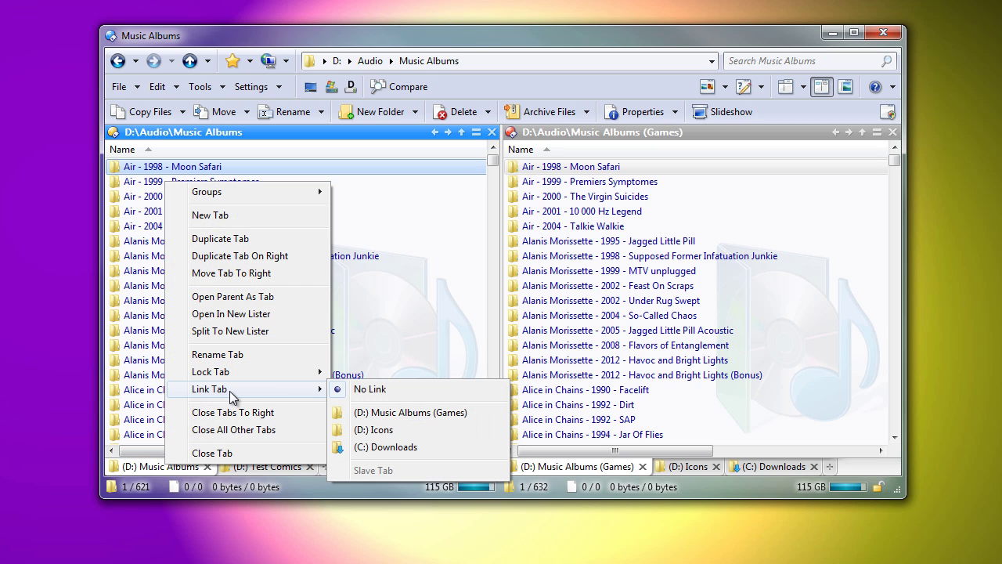
click(383, 413)
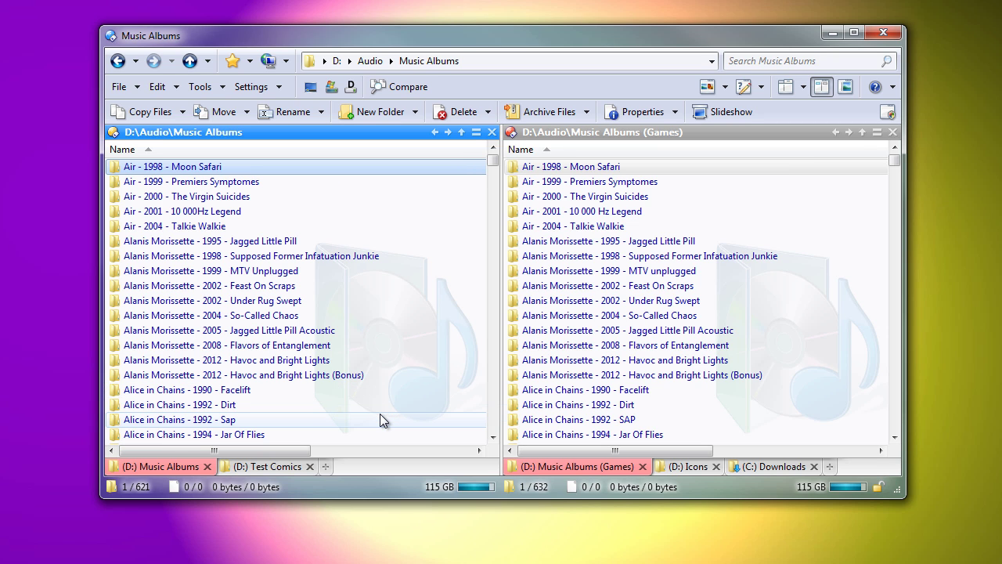
- Switch among Test Comics, Icons and the linked Music Albums tabs to check that the linked pair activates together
click(265, 467)
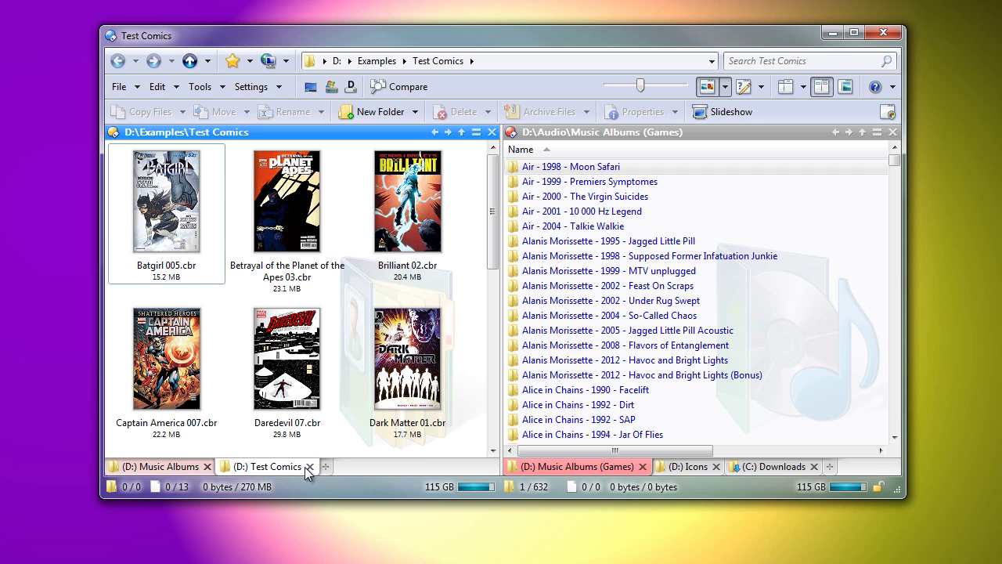
click(710, 464)
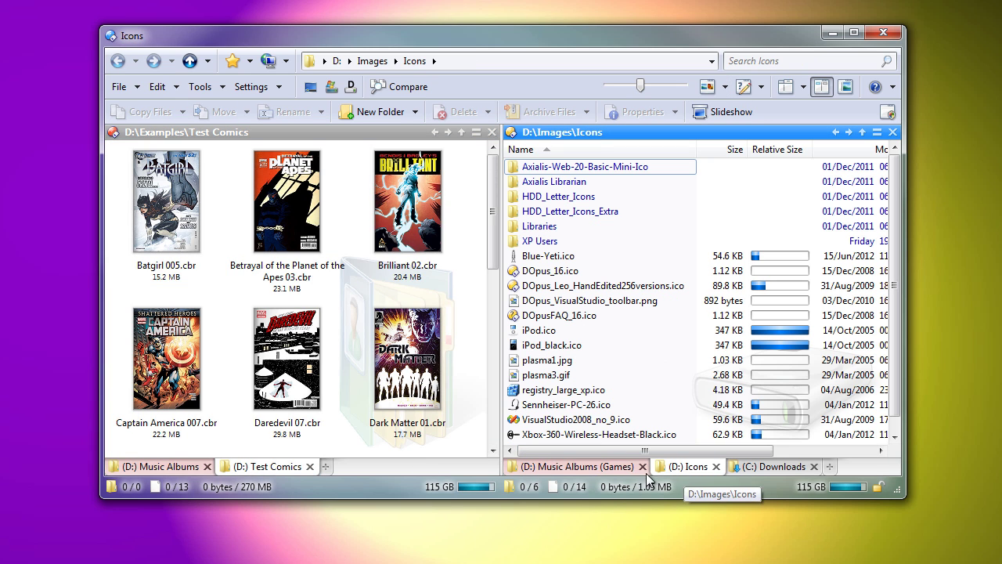
click(553, 472)
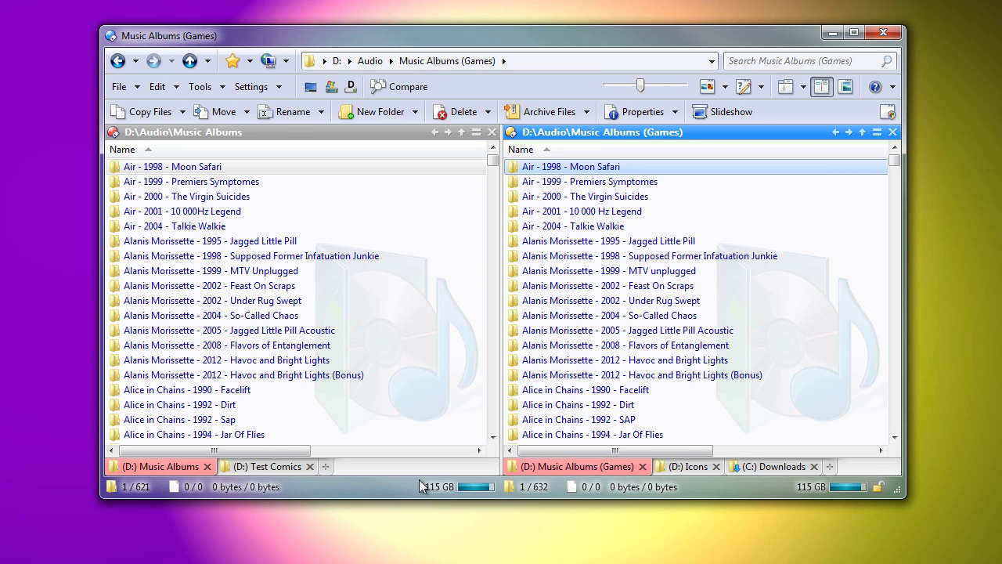
click(264, 466)
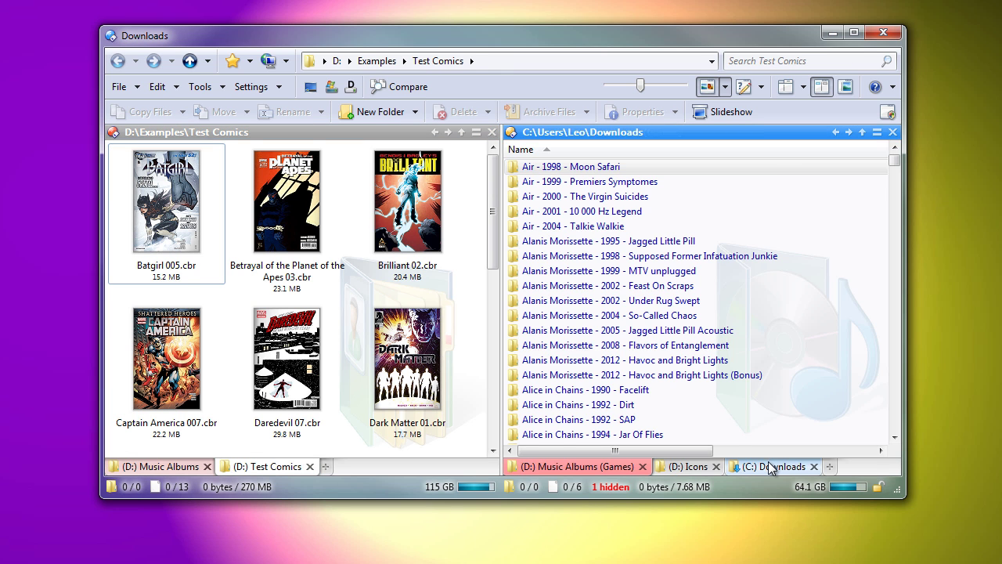
click(181, 467)
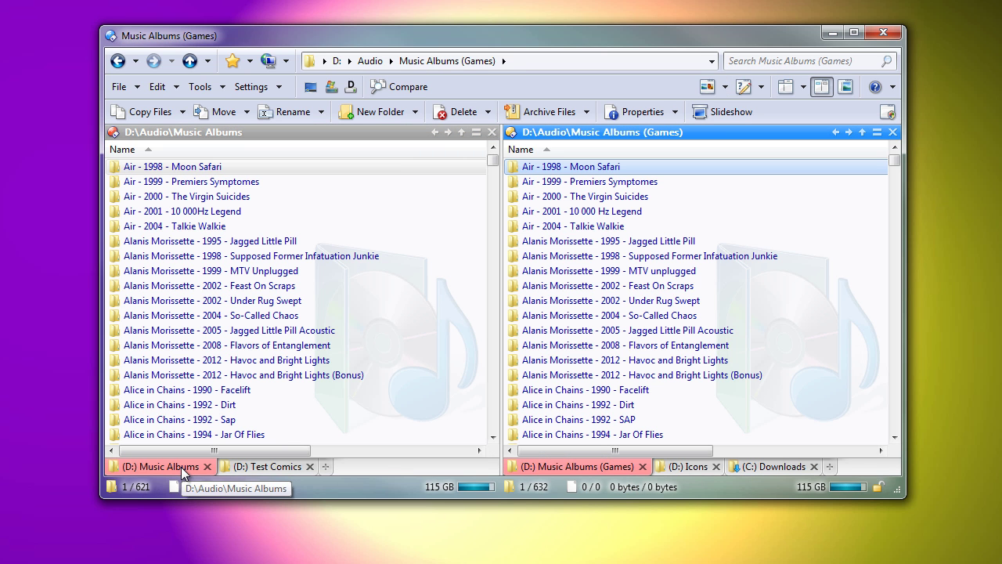
- Make the linked Music Albums (Games) tab a slave tab
right_click(514, 471)
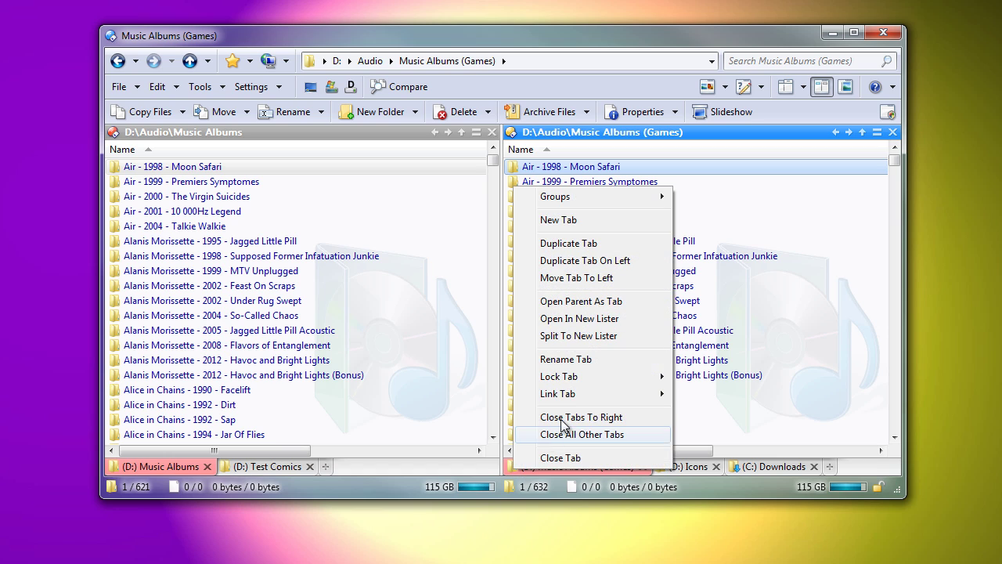
mouse_move(577, 401)
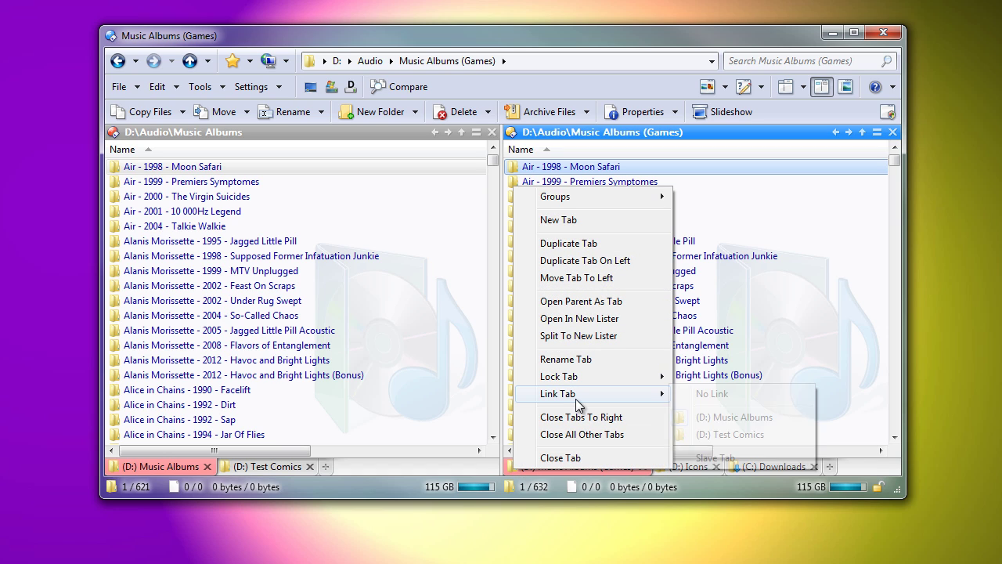
click(725, 461)
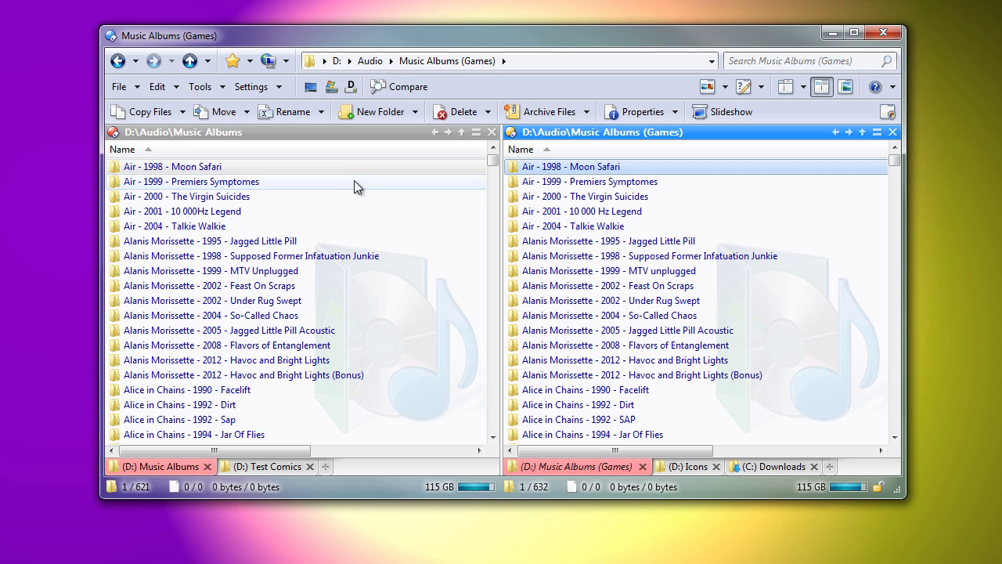
- Open Air - 1998 - Moon Safari and Alice in Chains - 1990 - Facelift from Music Albums, returning to the parent folder after each
double_click(347, 167)
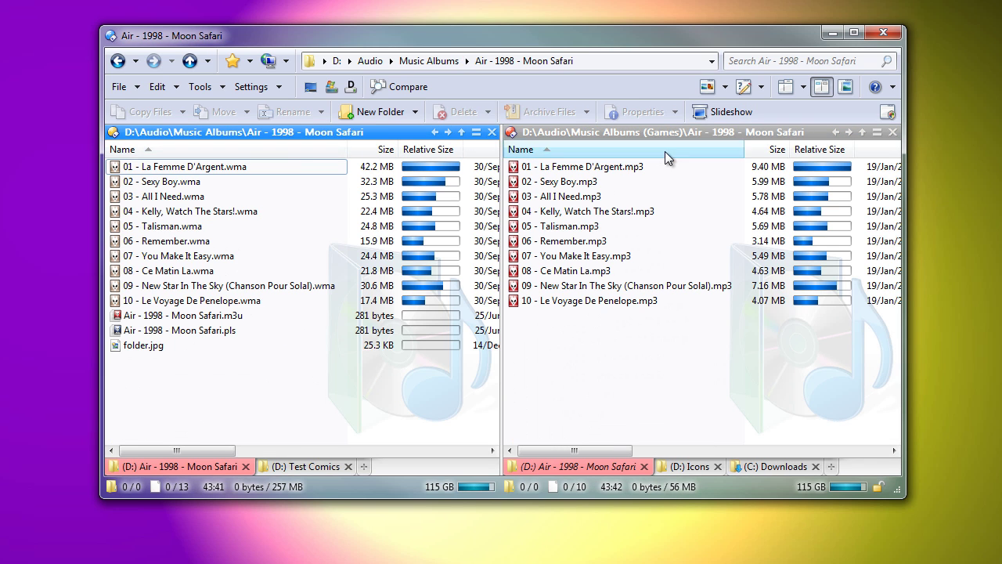
click(461, 132)
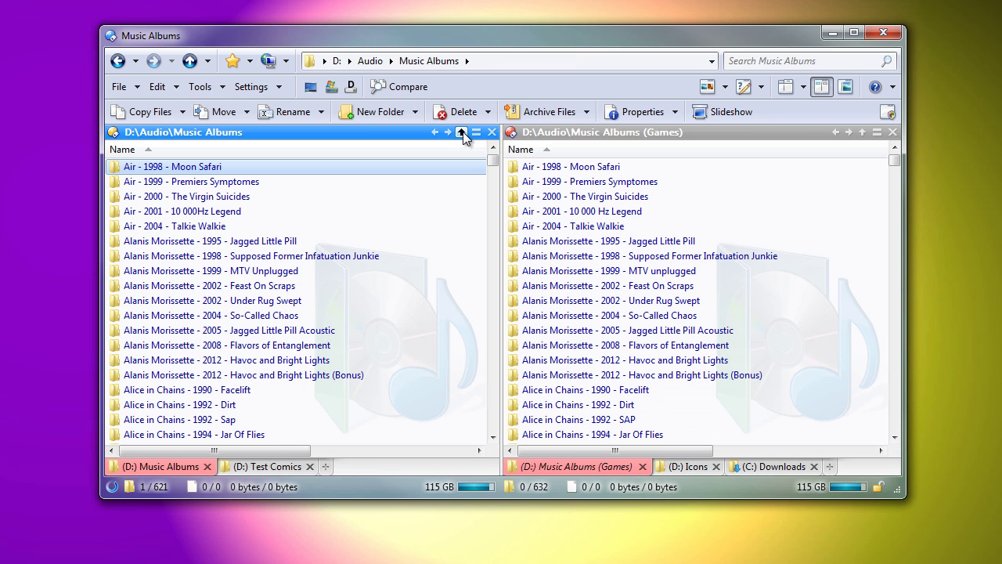
double_click(247, 389)
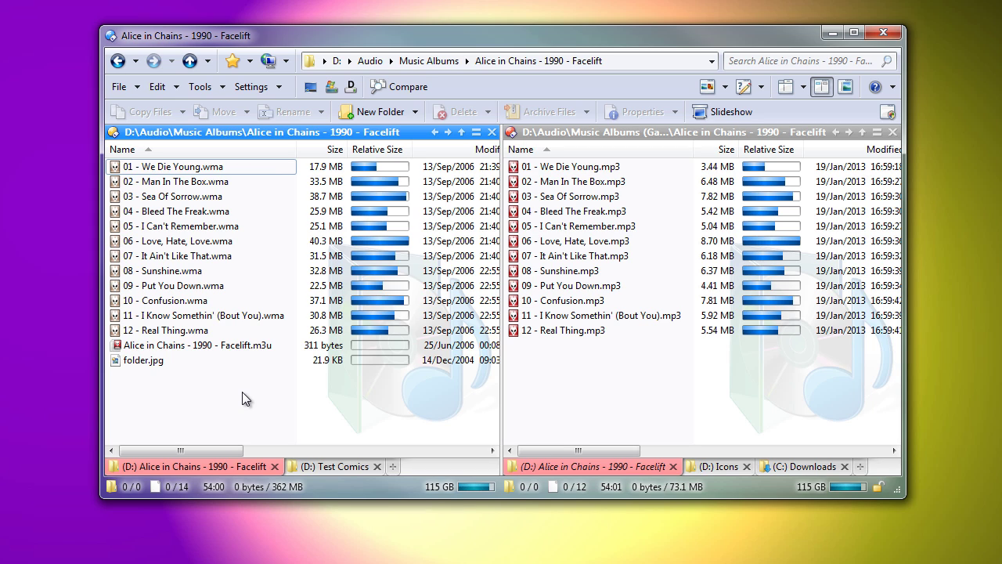
click(462, 131)
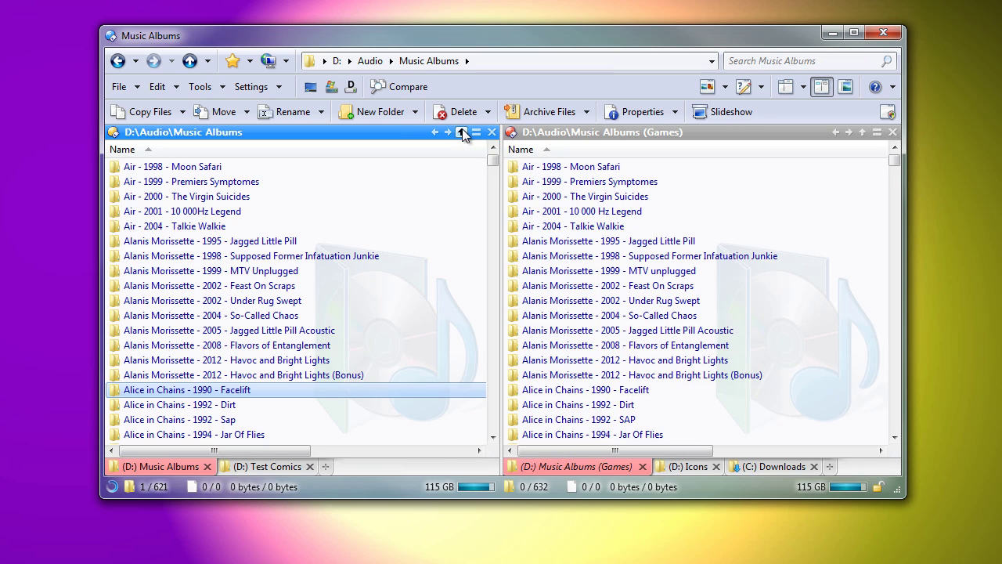
- Open Alanis Morissette - 1995 - Jagged Little Pill in the Music Albums (Games) tab and return to its parent folder
double_click(625, 242)
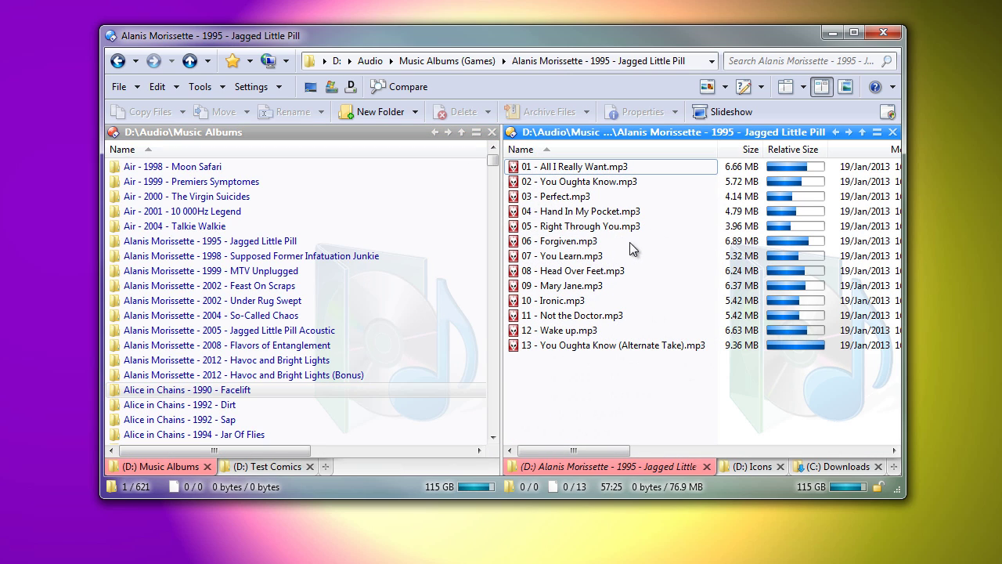
click(862, 132)
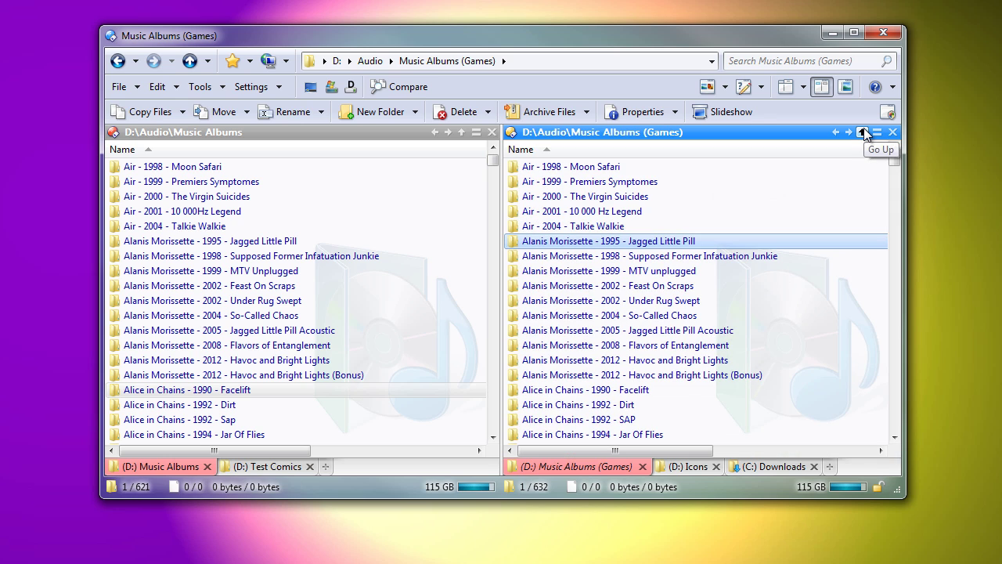
- Make the Music Albums tab a slave too and open Alanis Morissette - 1995 - Jagged Little Pill from Music Albums (Games)
right_click(152, 467)
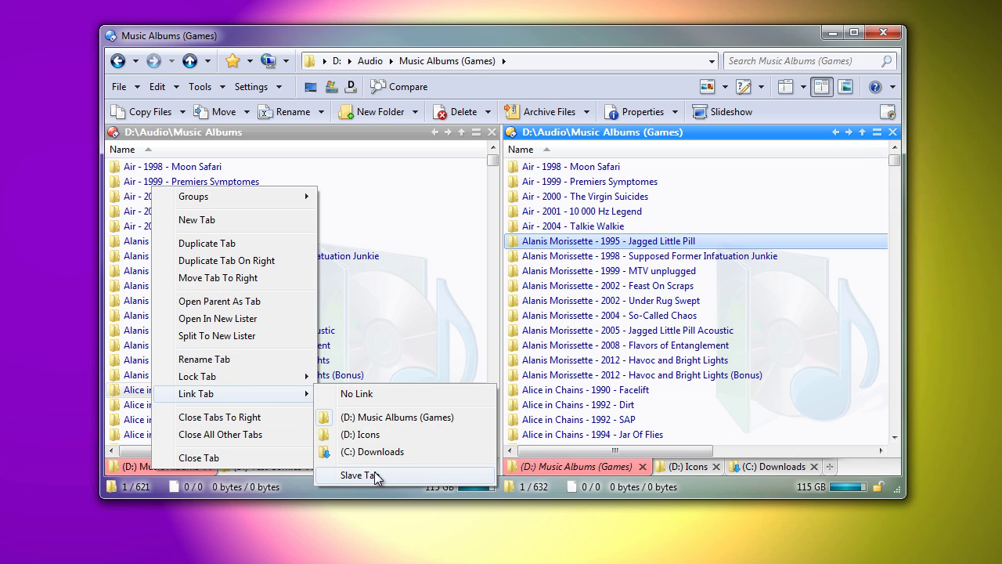
click(379, 471)
double_click(575, 241)
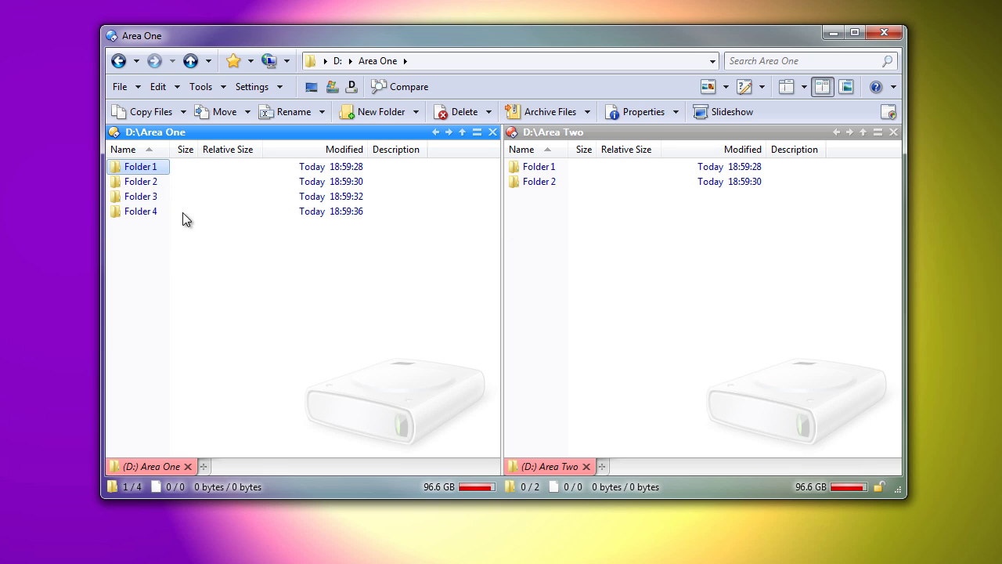
- Open Folder 4 in Area One and go back up to its parent folder
double_click(136, 216)
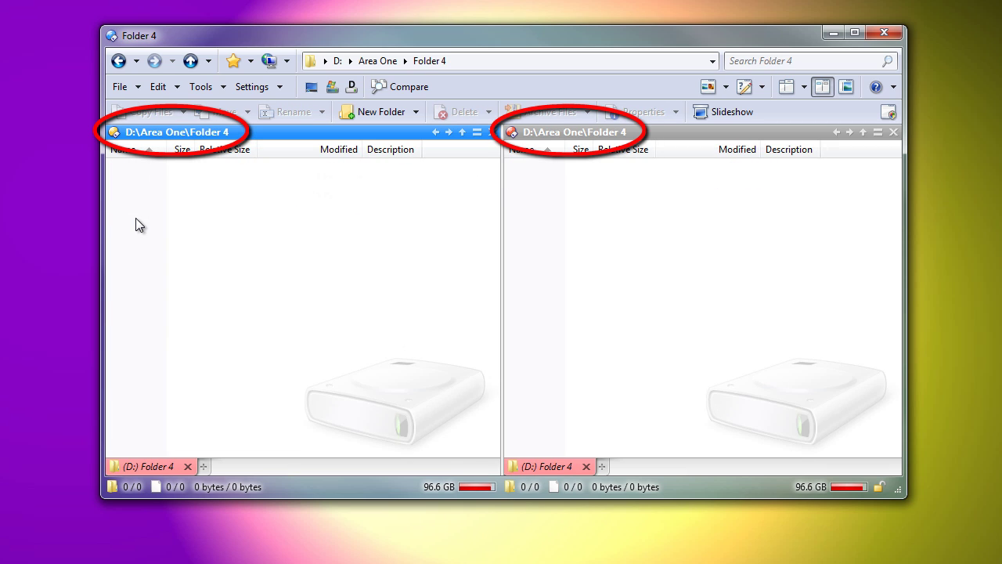
click(462, 133)
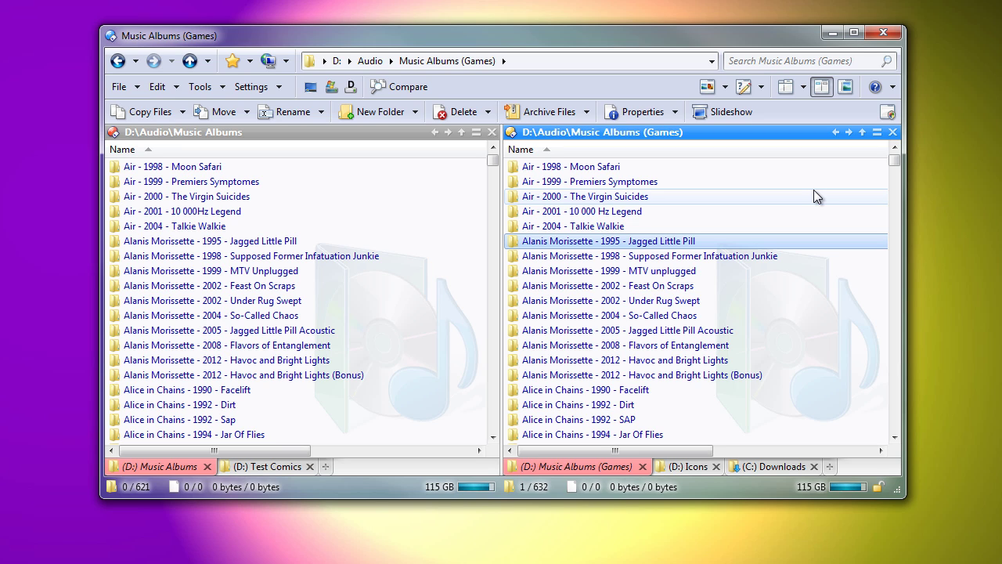
- Duplicate the Icons tab from beside Music Albums (Games) into the other file display as a linked tab and activate the copy
click(689, 466)
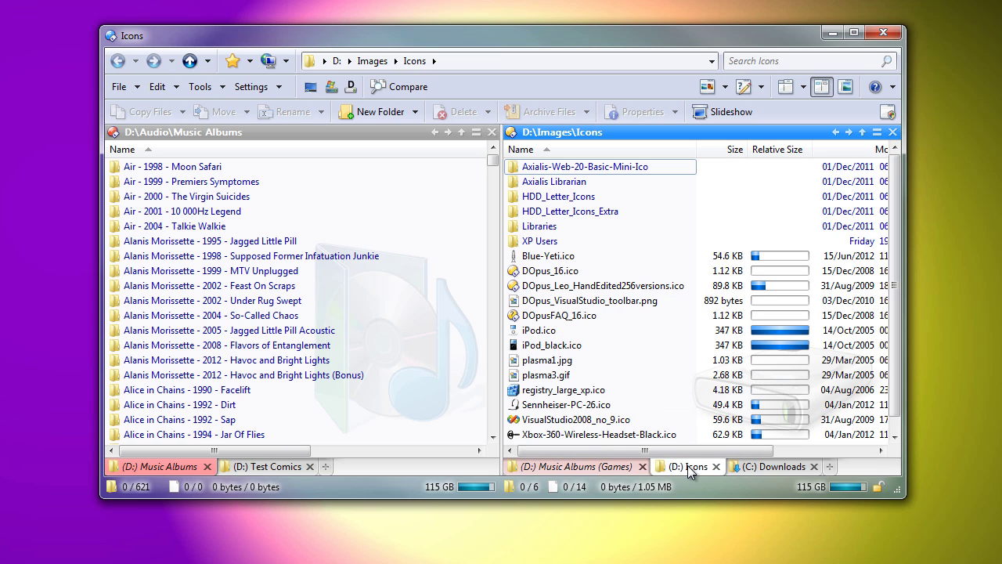
drag(688, 467, 401, 468)
key(ctrl)
click(356, 467)
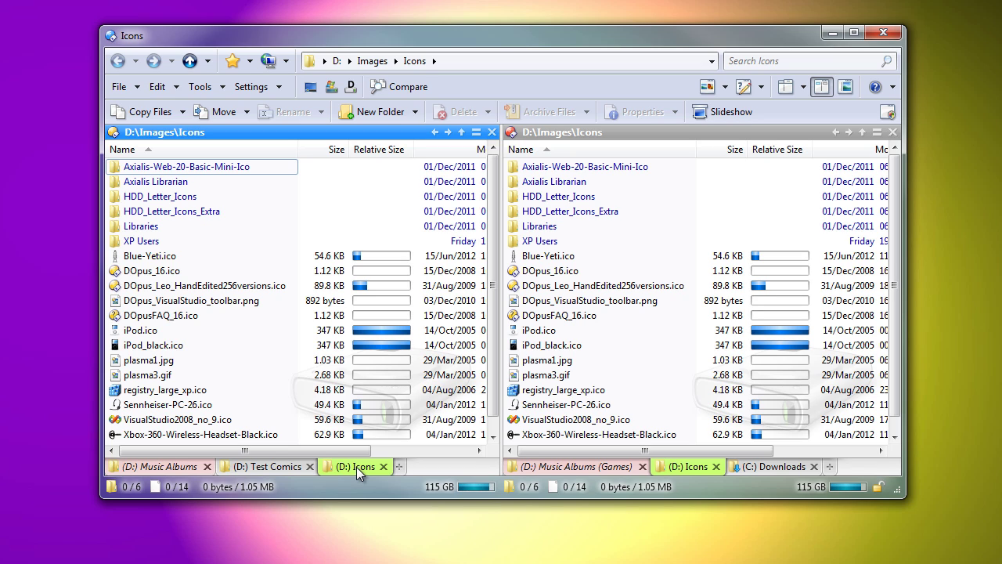
- Show the original linked Icons tab as thumbnails and look through its contents
click(685, 466)
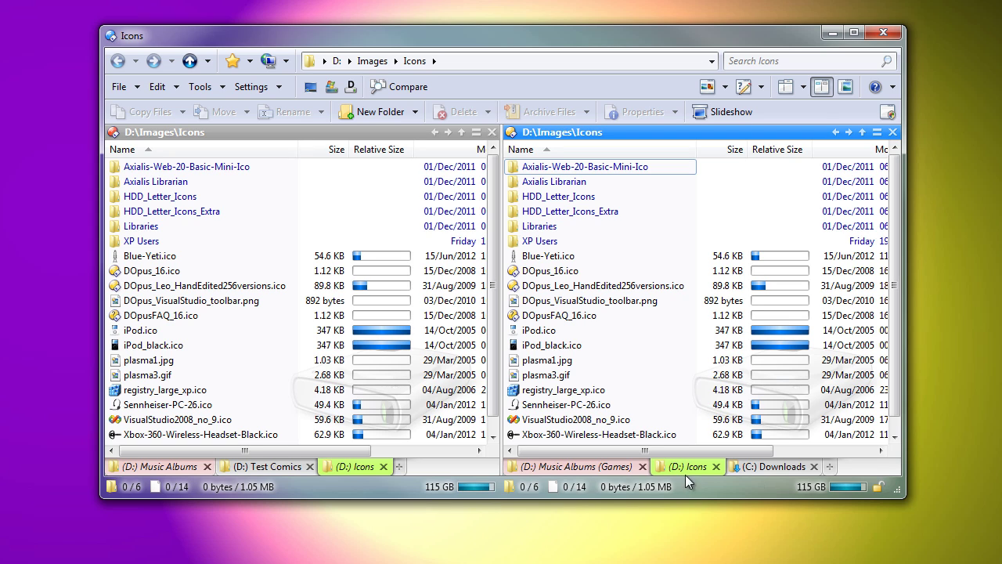
click(708, 86)
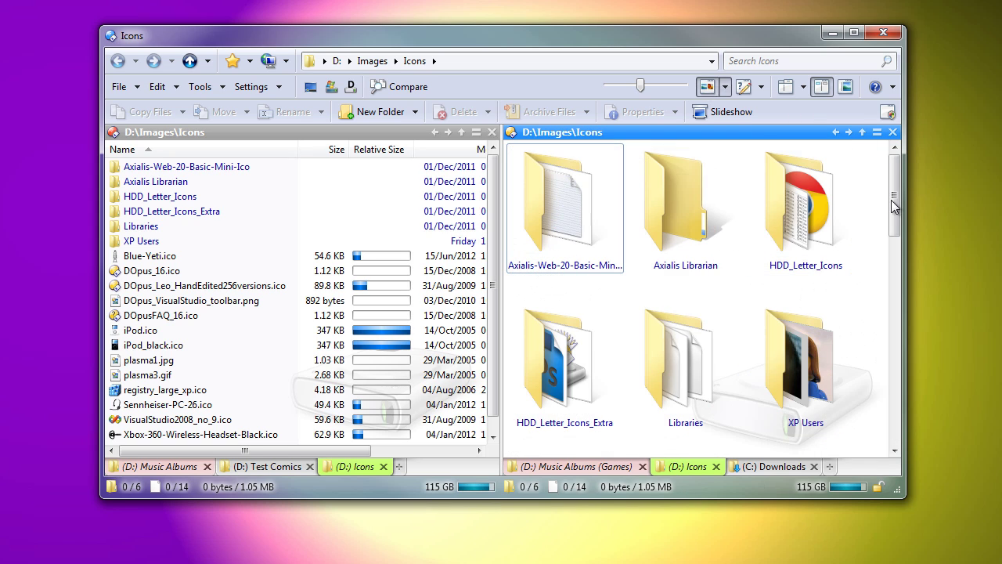
scroll(892, 206, down, 10)
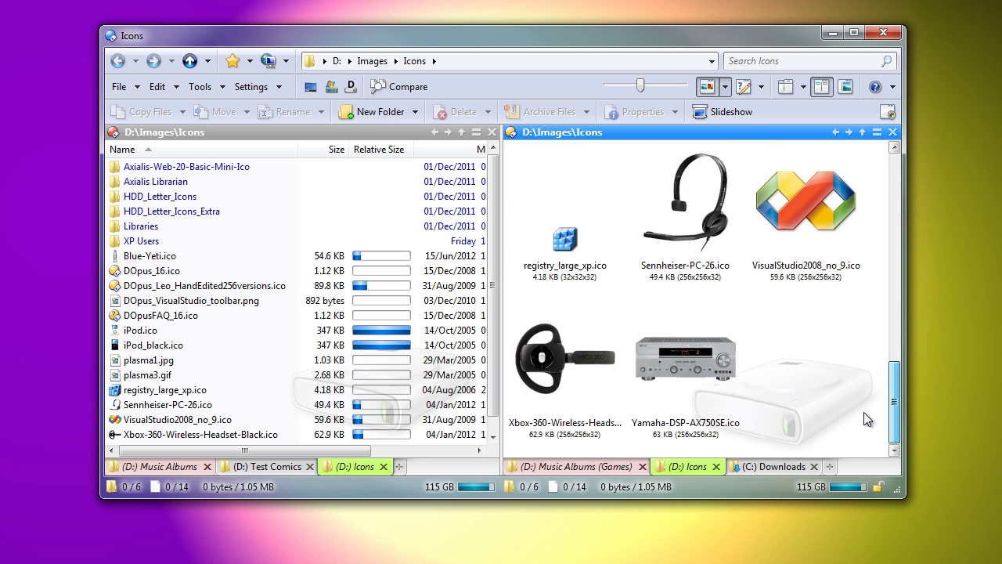
scroll(866, 312, up, 10)
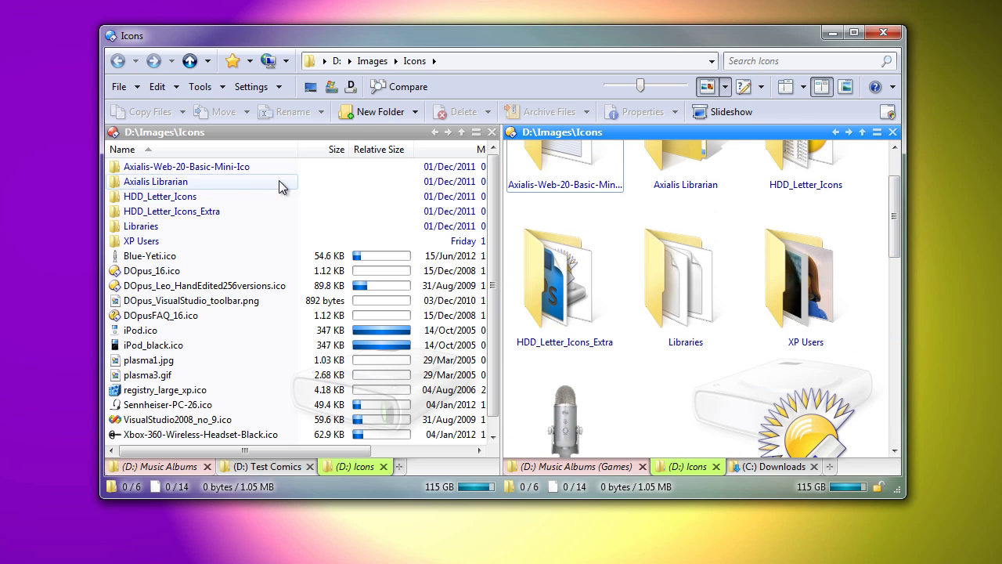
- Open HDD_Letter_Icons in the linked Icons tab that lists file details and return to its parent folder
double_click(207, 195)
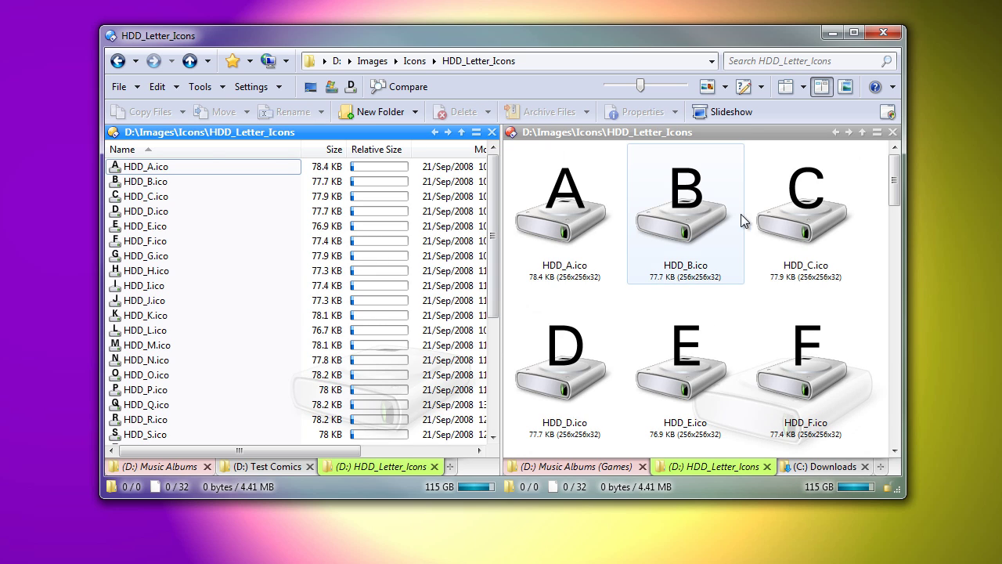
click(462, 132)
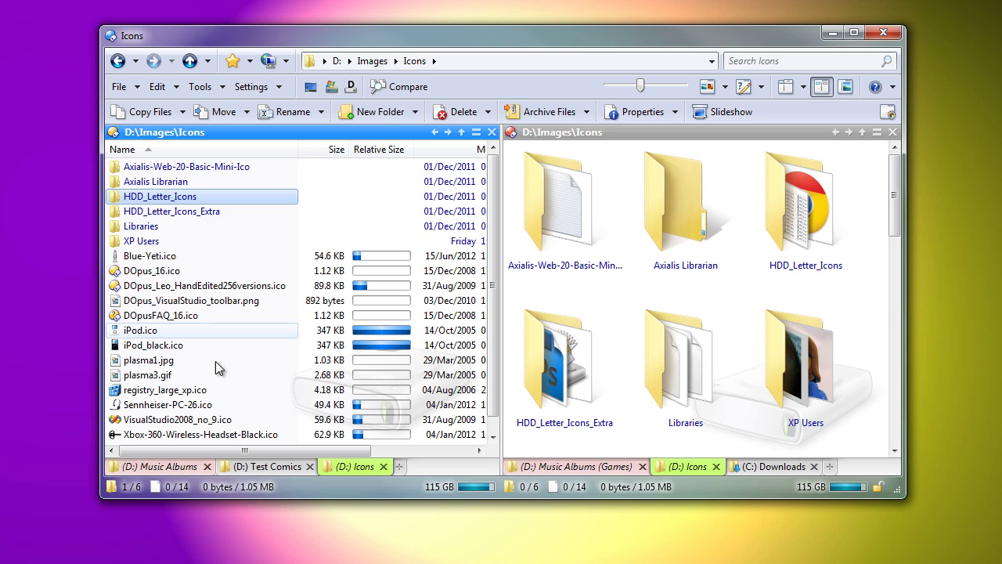
- Load the Tabfest Linked tab group into the lister
right_click(147, 465)
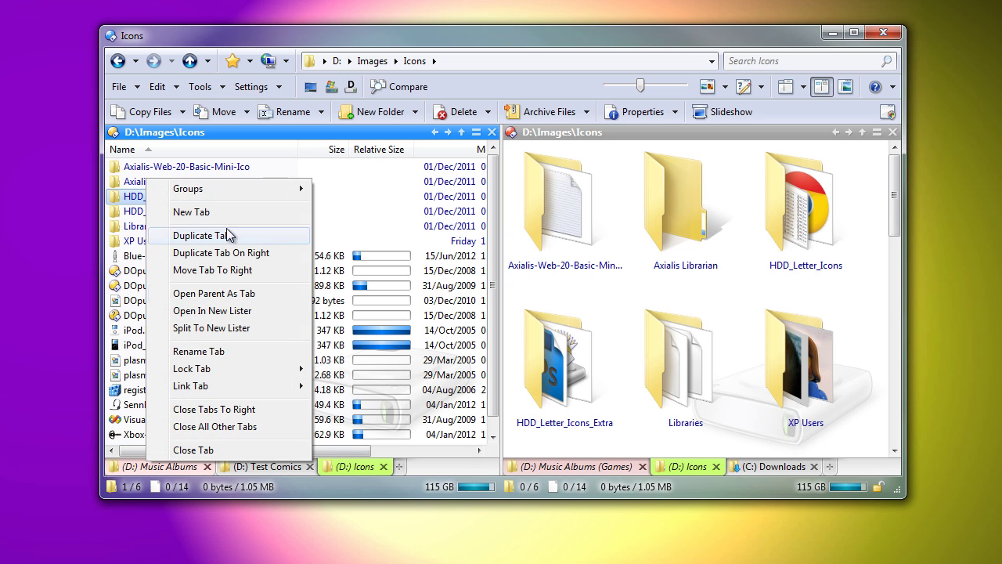
mouse_move(233, 189)
click(365, 257)
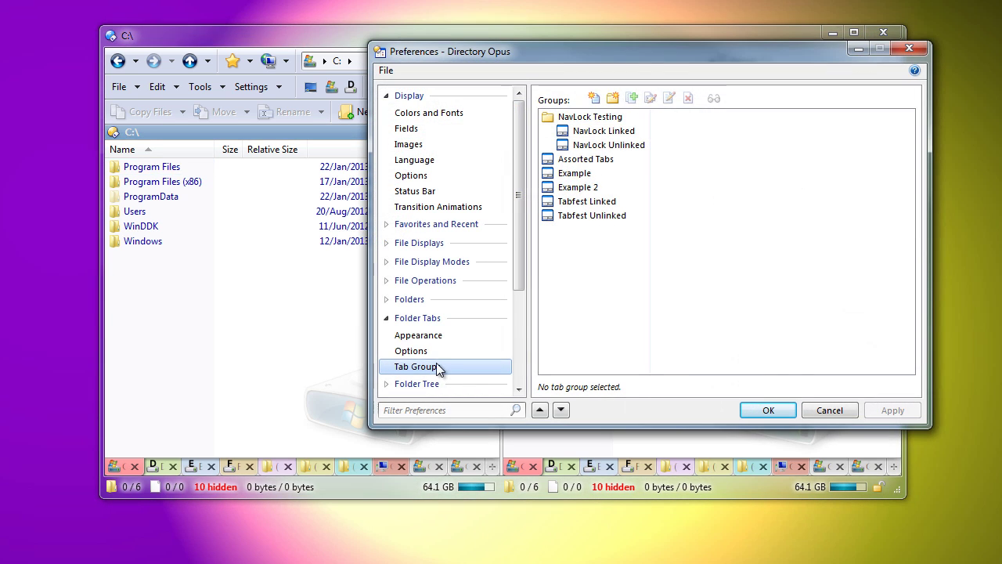
- Review the Tabfest Linked tab group's definition in Preferences and the color settings for linked folder tabs
double_click(570, 202)
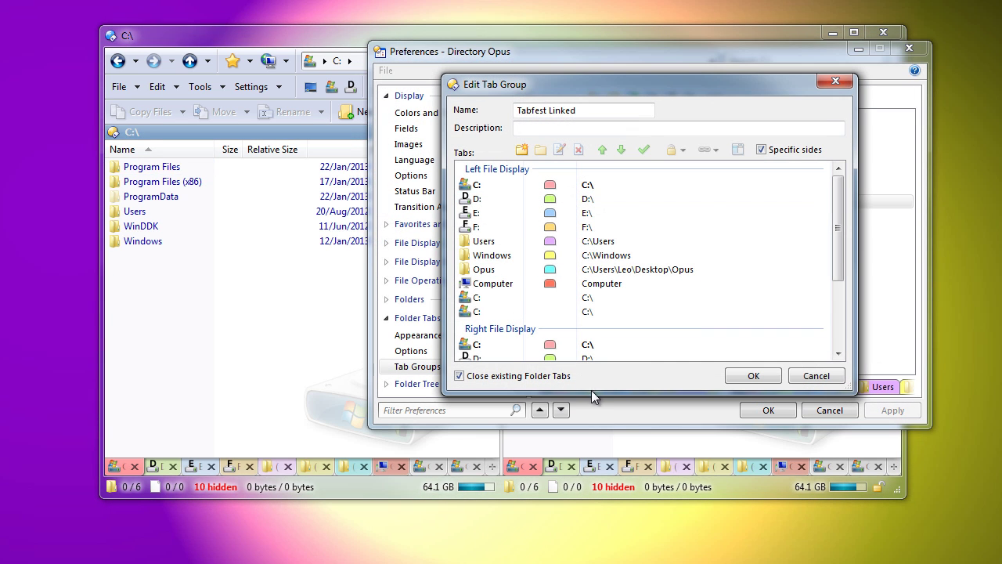
drag(591, 408, 592, 535)
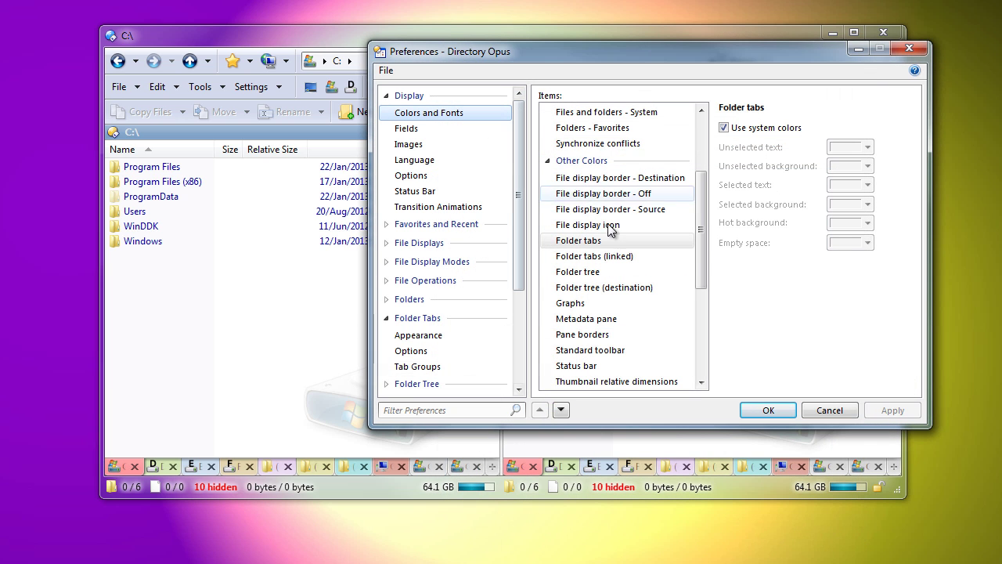
click(631, 266)
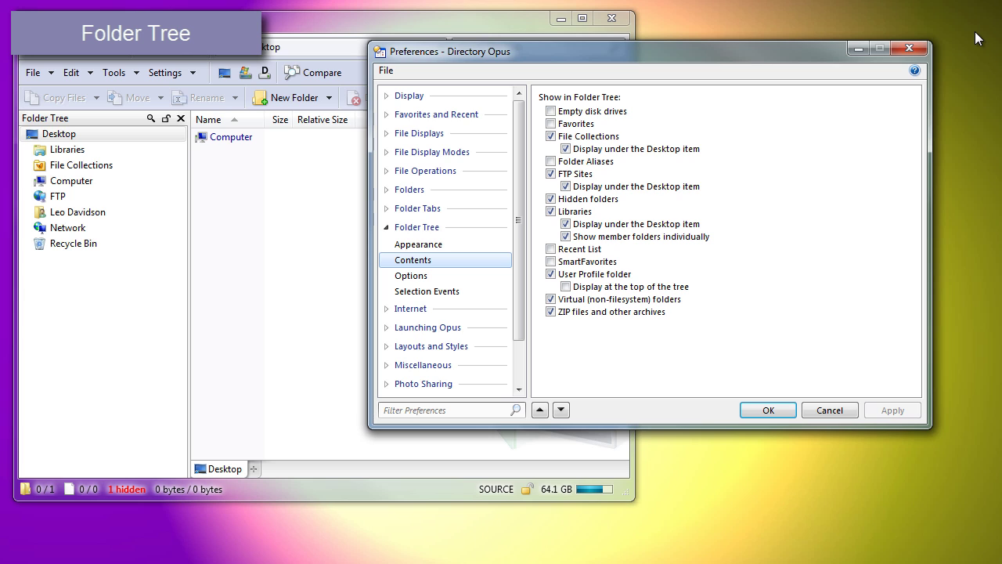
- Apply displaying the User Profile folder at the top of the Folder Tree, and turn that option back off
click(662, 287)
click(897, 415)
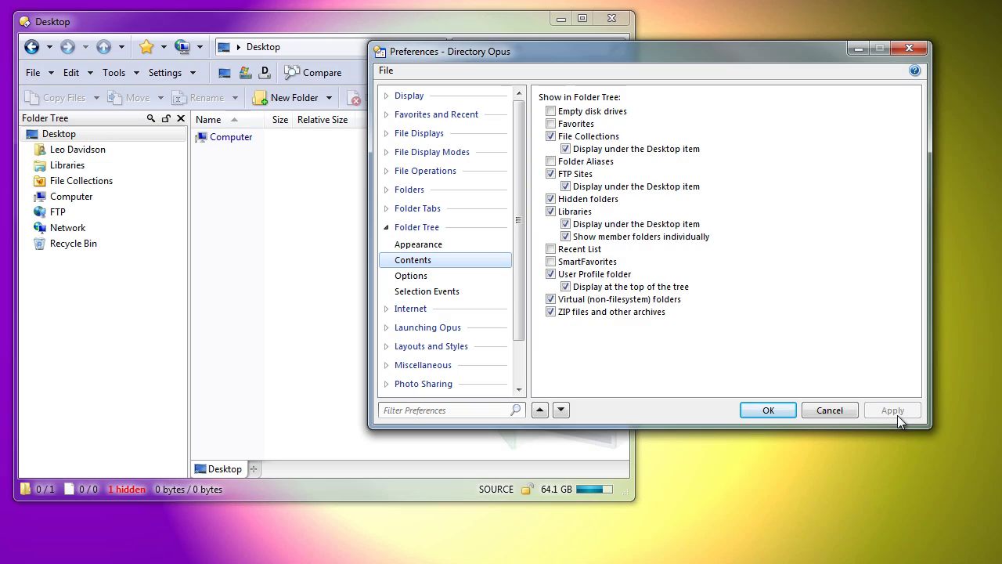
click(685, 287)
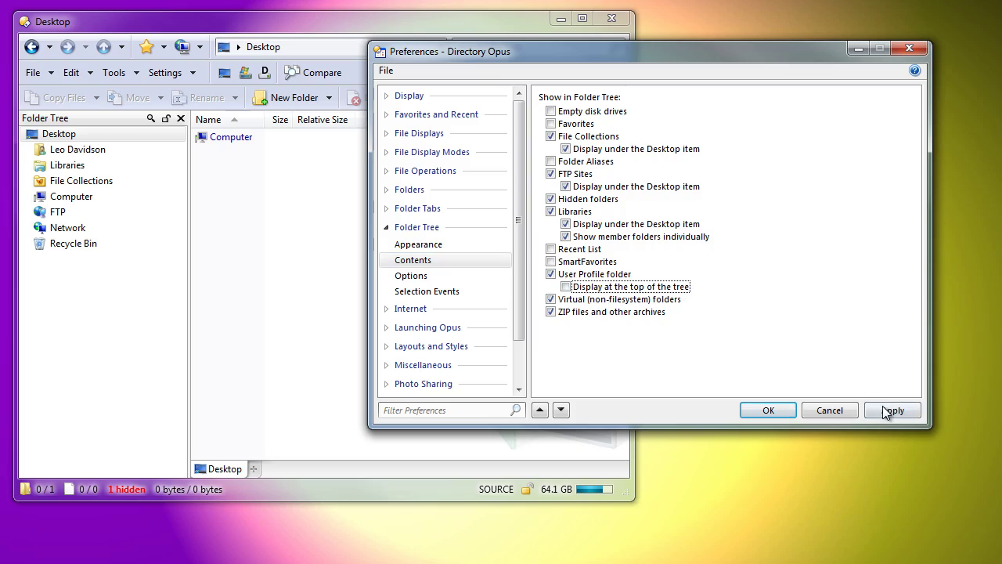
click(891, 410)
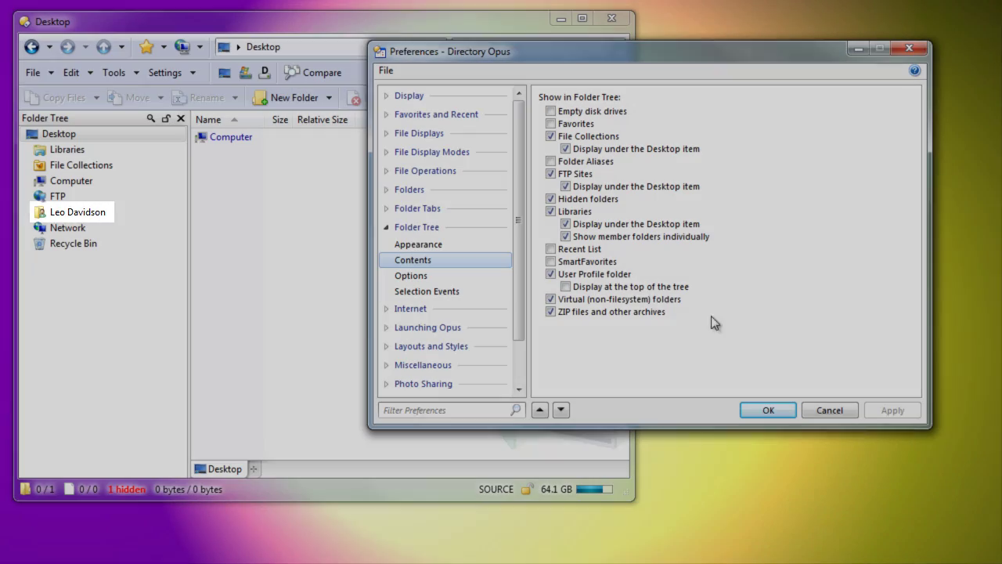
- Remove the User Profile folder from the Folder Tree's contents and apply the change
click(618, 274)
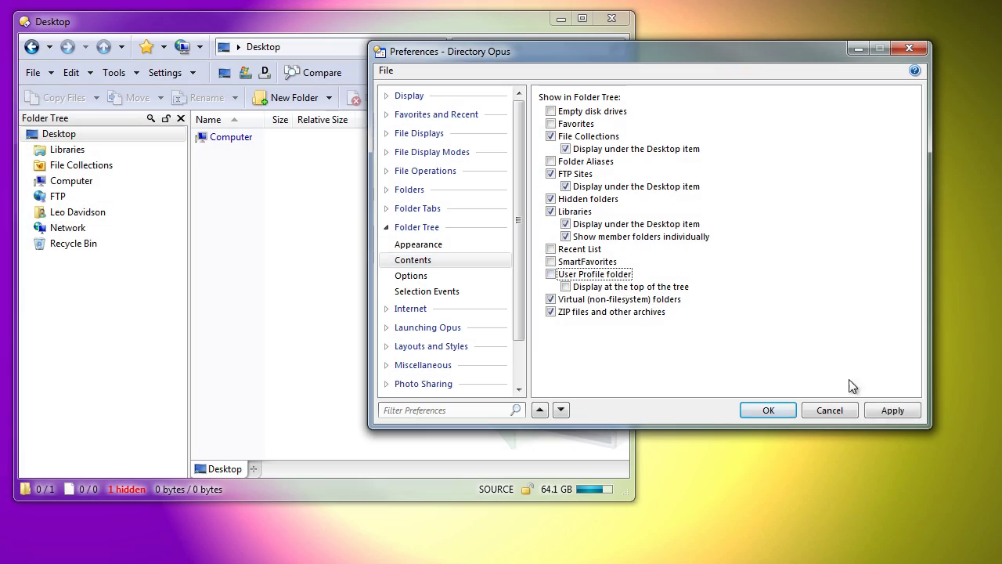
click(896, 411)
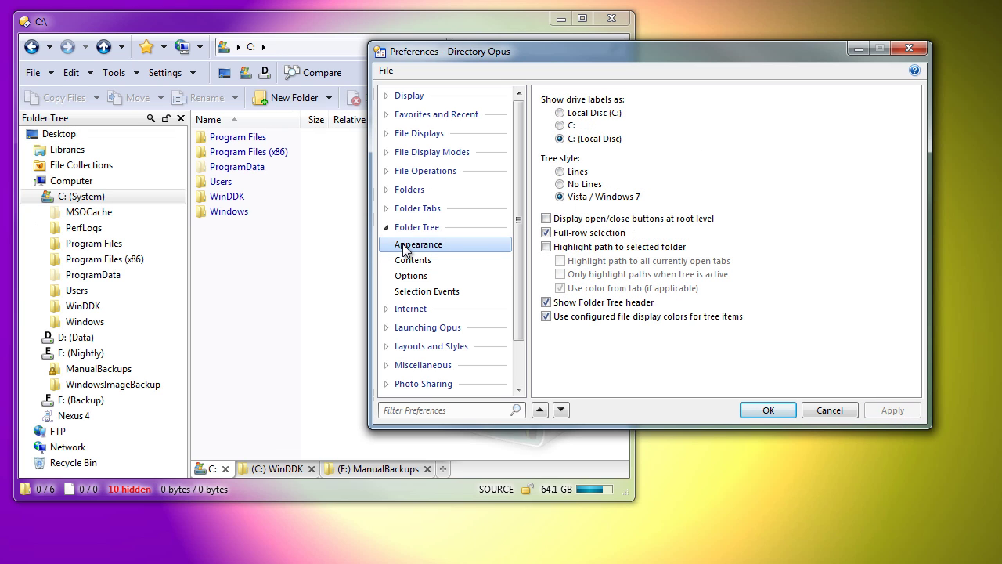
- Turn on and apply highlighting of the path to the selected folder in the Folder Tree, and try it by opening Users
click(546, 246)
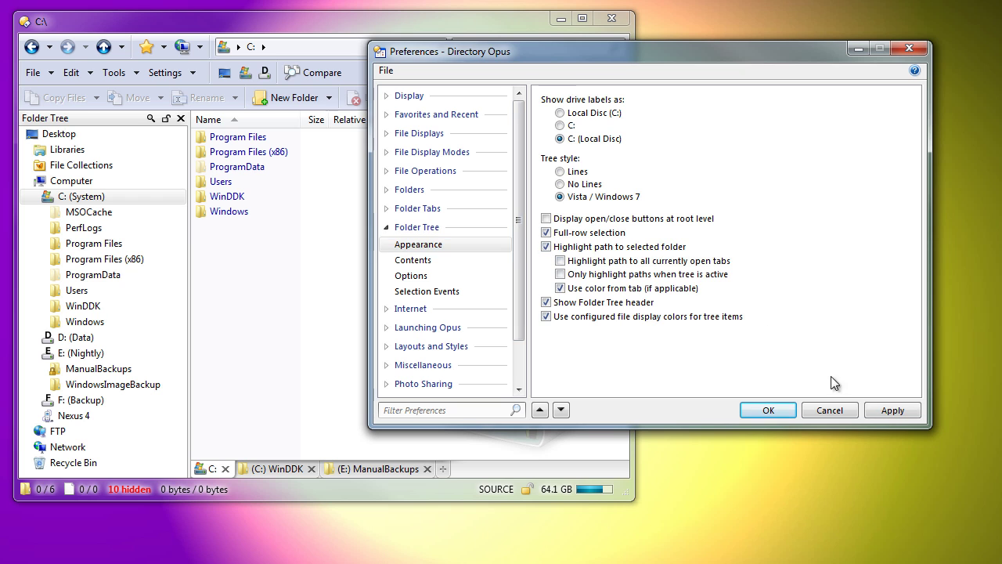
click(882, 412)
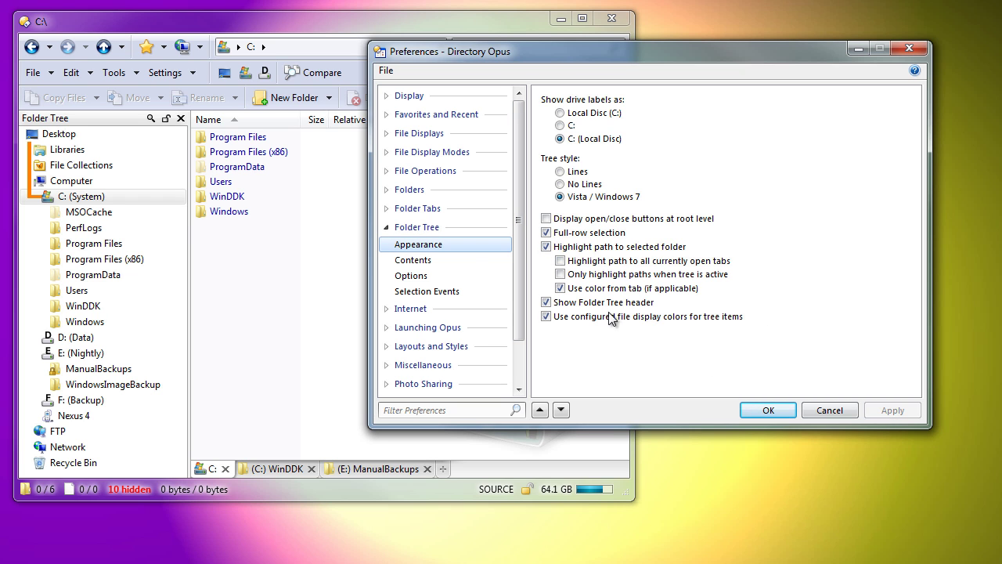
double_click(258, 182)
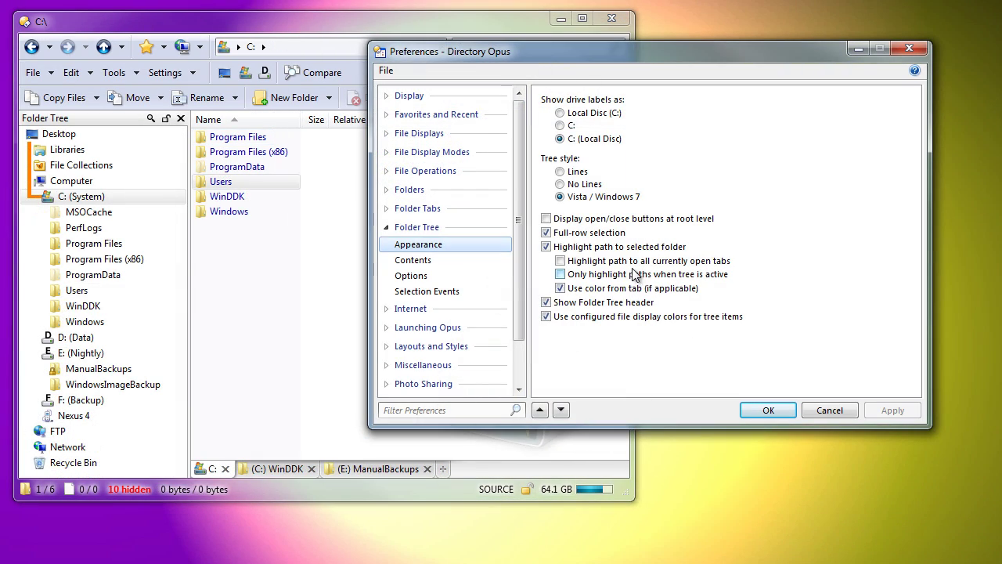
- Extend the Folder Tree path highlighting to all currently open tabs and apply it
click(561, 261)
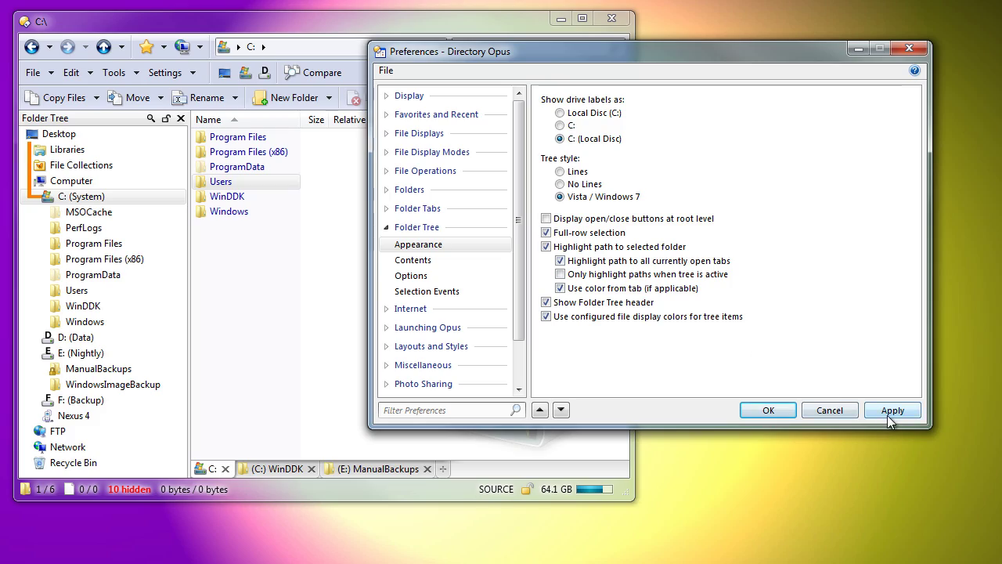
click(888, 415)
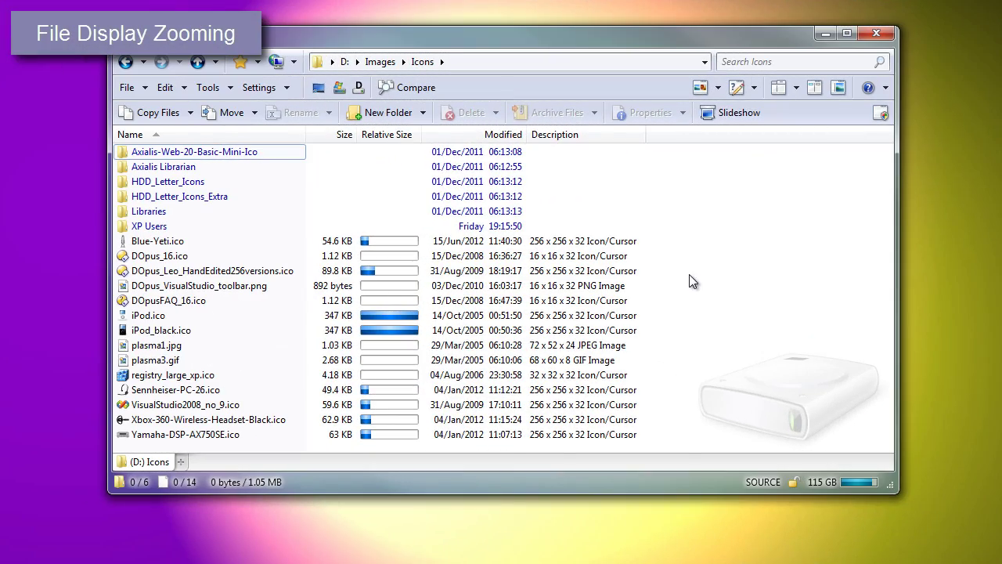
- Zoom the details listing of the Icons folder in and out, up to very large text and back to normal size
ctrl+scroll(694, 280, up, 3)
ctrl+scroll(691, 280, down, 4)
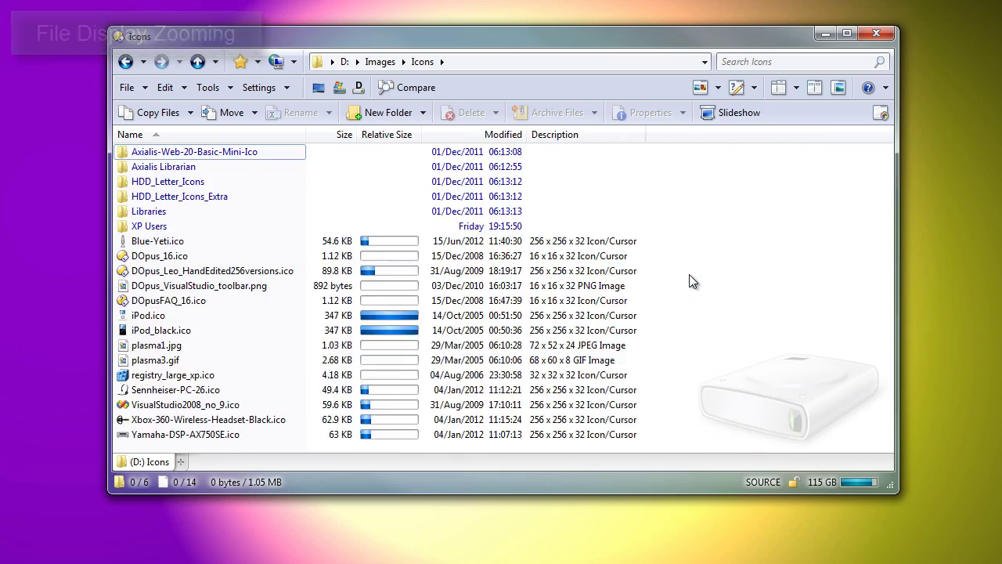
ctrl+scroll(691, 280, up, 5)
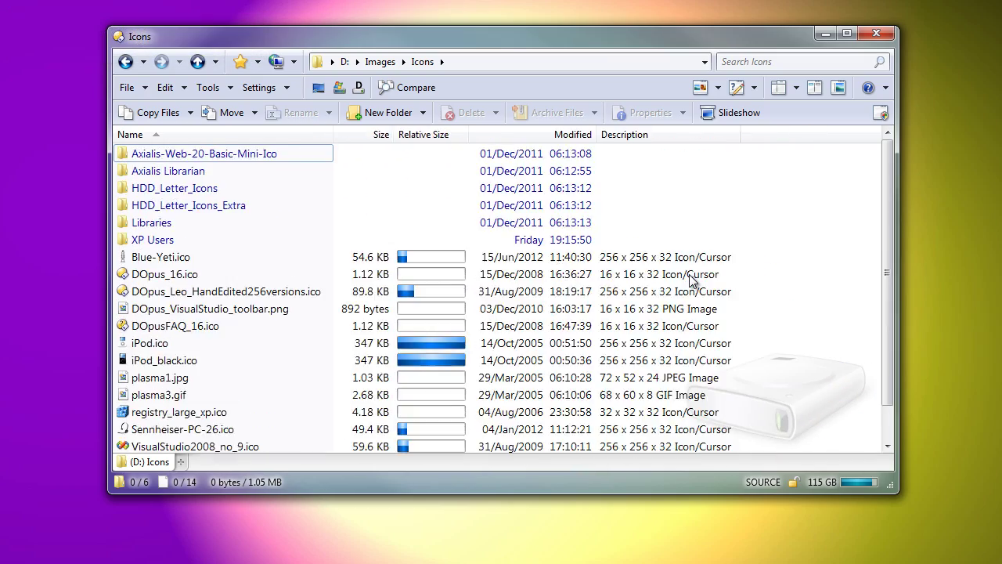
ctrl+scroll(690, 276, up, 2)
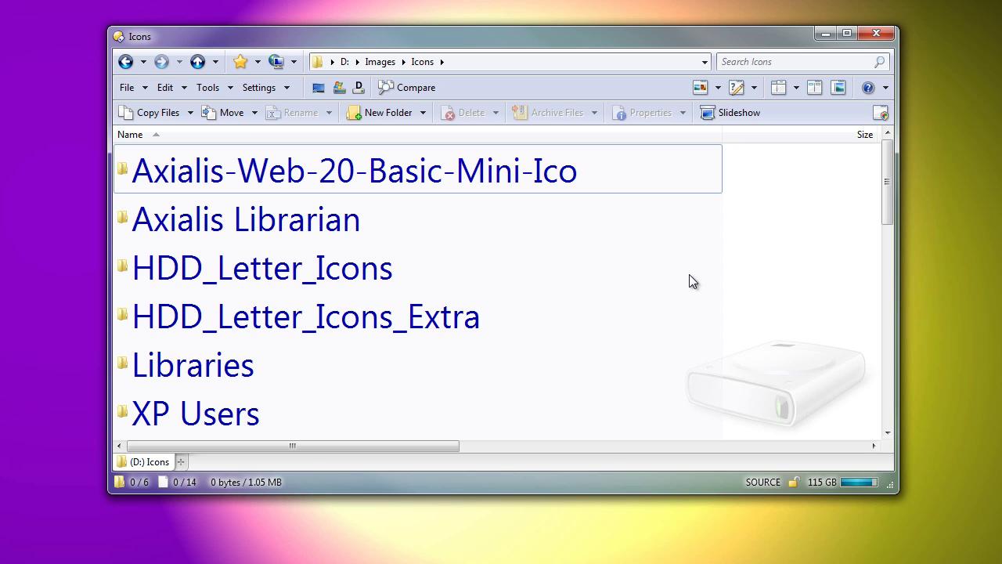
ctrl+scroll(690, 276, down, 3)
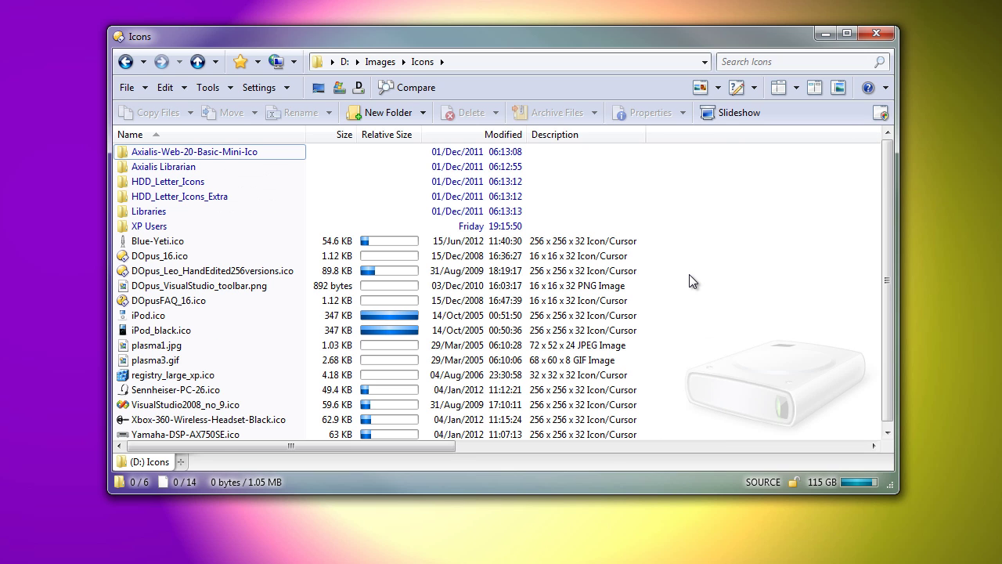
- Show the Icons folder as thumbnails and zoom them down to small, up to large, and slightly smaller again
click(700, 87)
ctrl+scroll(675, 332, down, 4)
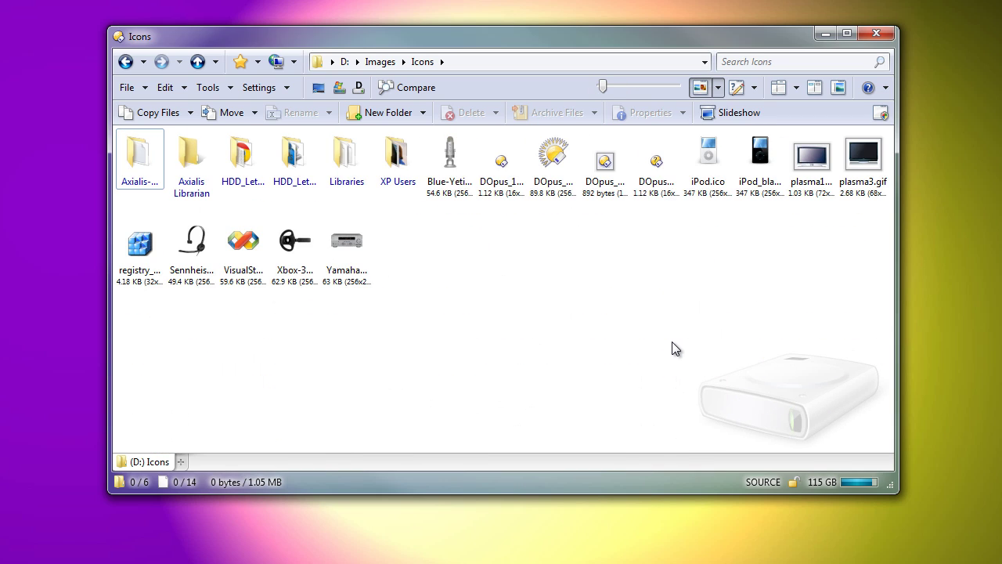
ctrl+scroll(672, 342, up, 5)
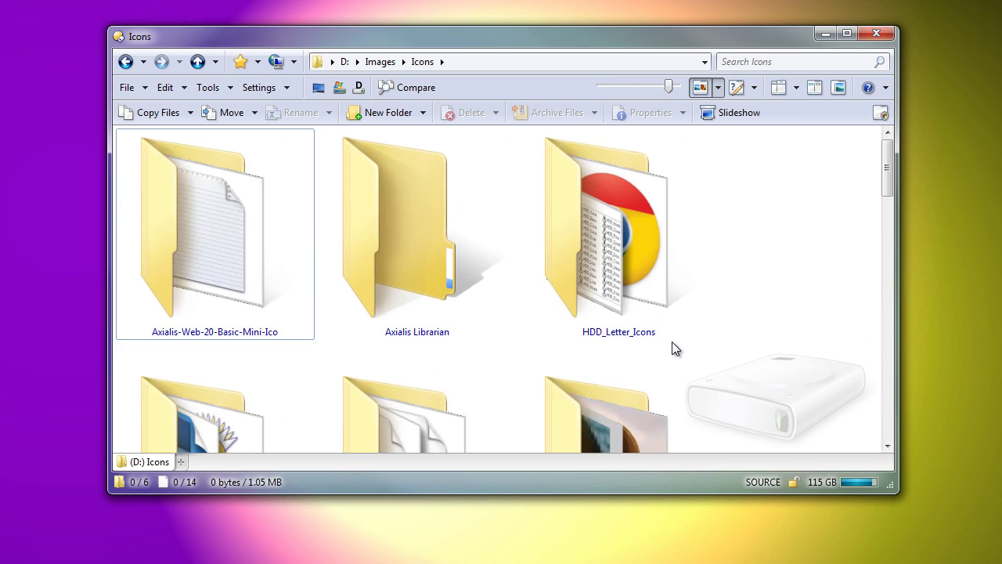
mouse_move(668, 87)
mouse_down()
mouse_move(608, 84)
mouse_move(658, 89)
mouse_up()
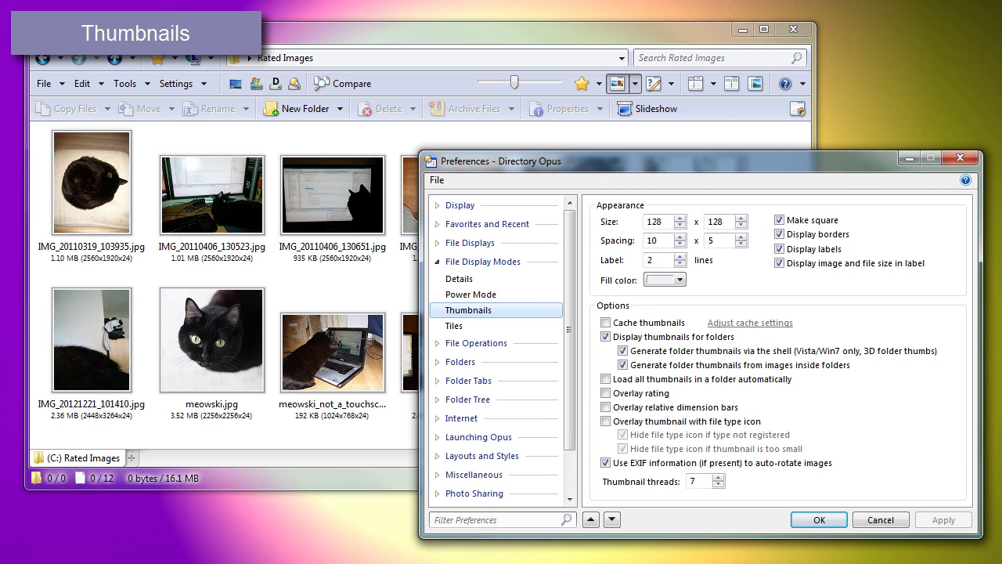
- Enable the Overlay rating option for thumbnails and save the preferences
click(666, 394)
click(819, 520)
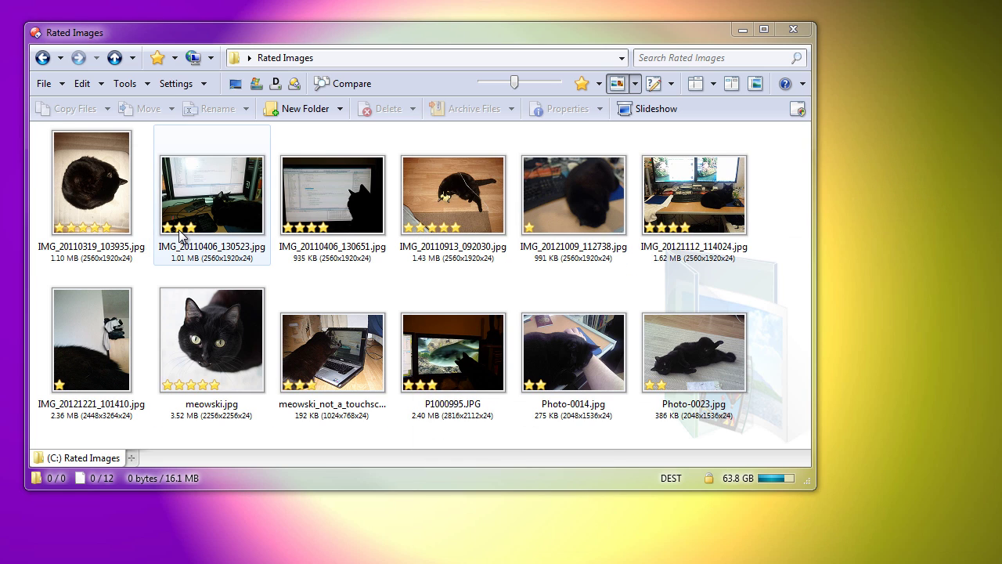
- Assign a star rating to IMG_20110319_103935.jpg in Rated Images
click(91, 188)
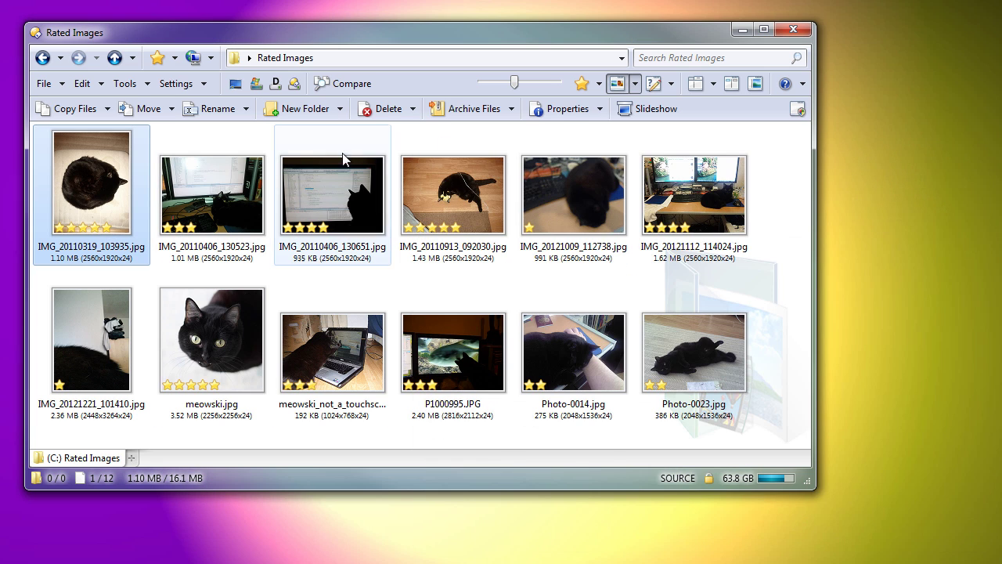
click(595, 84)
click(600, 154)
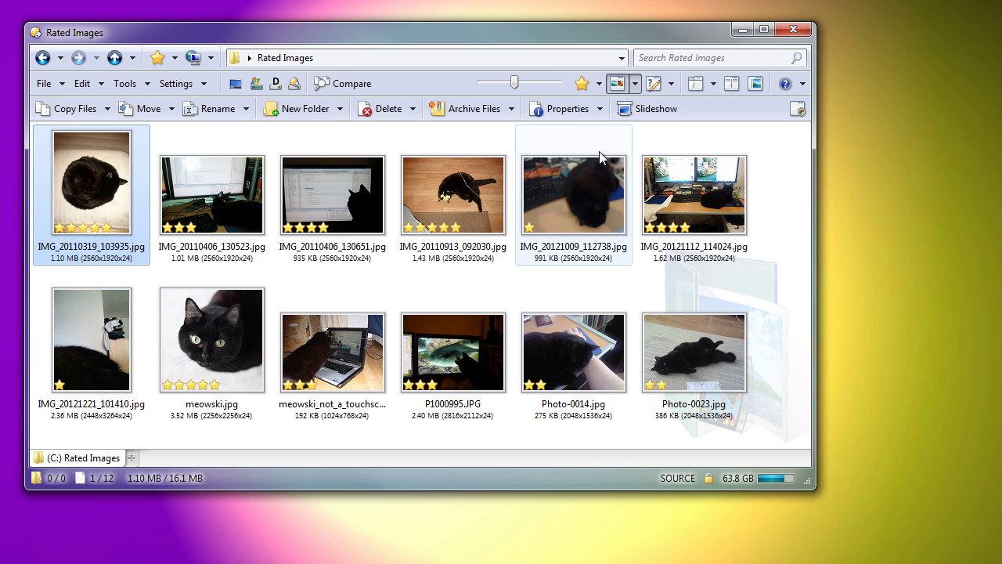
- Give IMG_20110319_103935.jpg a 5-star rating
click(595, 84)
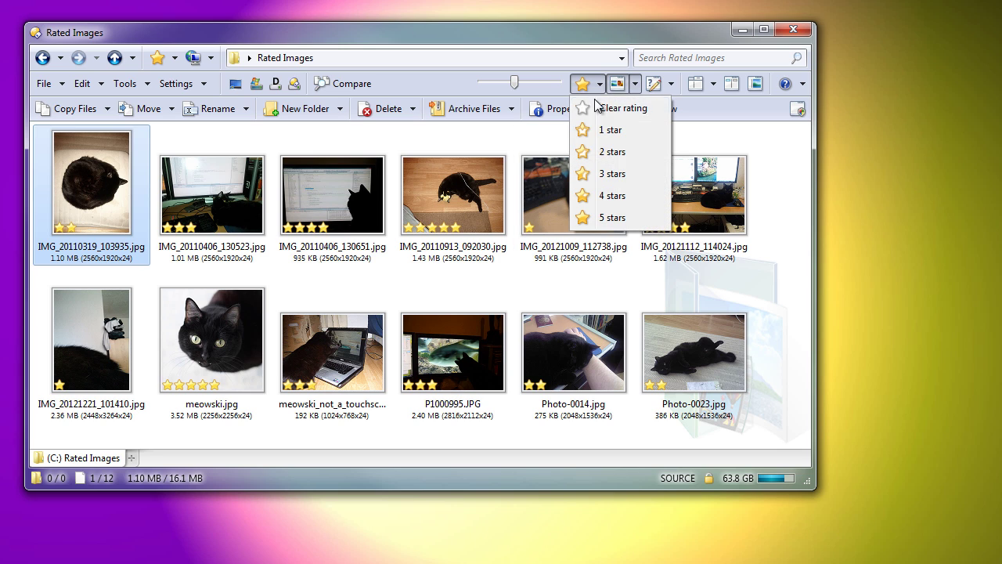
click(600, 217)
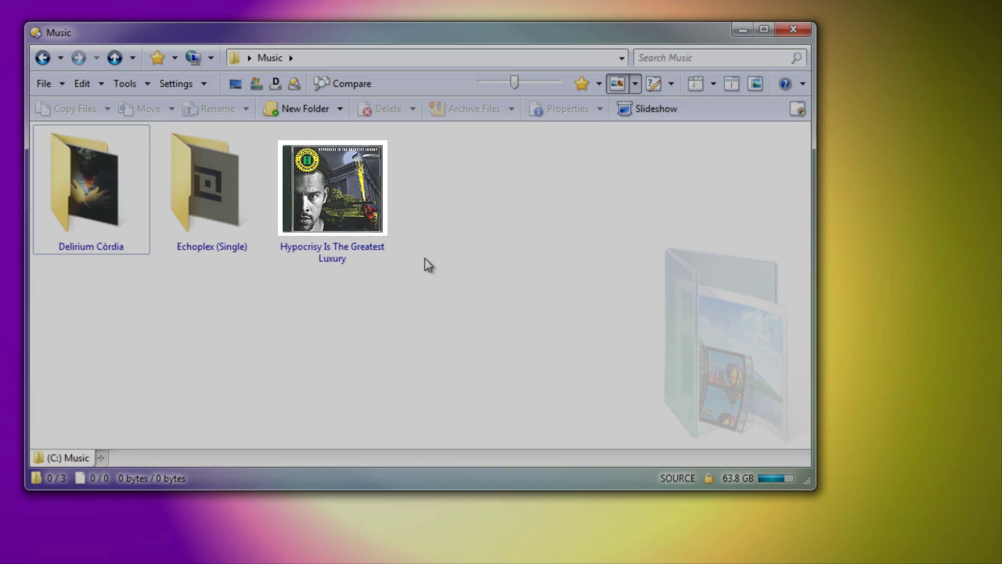
- Open a second file display and look inside the Hypocrisy Is The Greatest Luxury, Echoplex (Single) and Delirium Còrdia folders with it
key(F12)
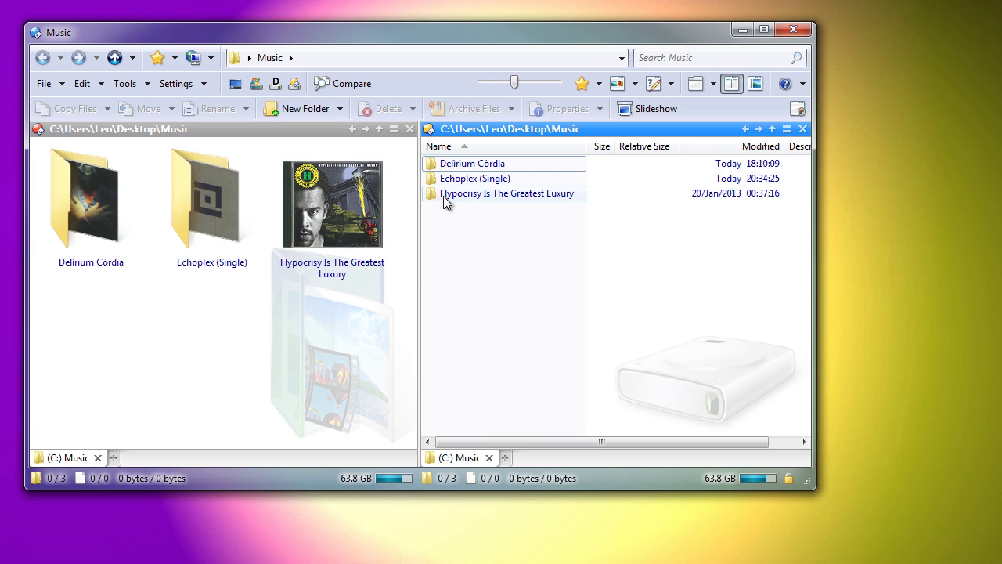
double_click(445, 194)
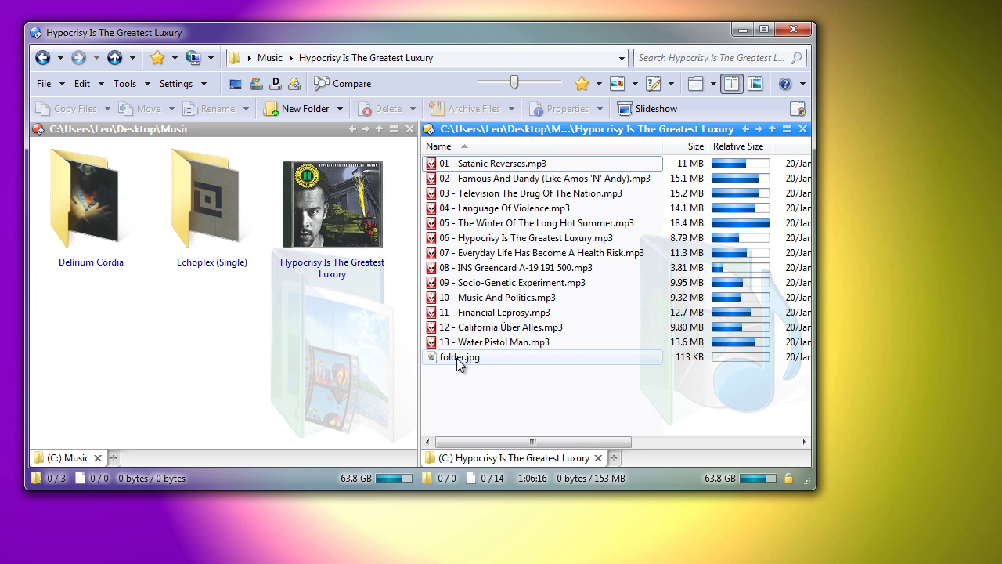
click(770, 130)
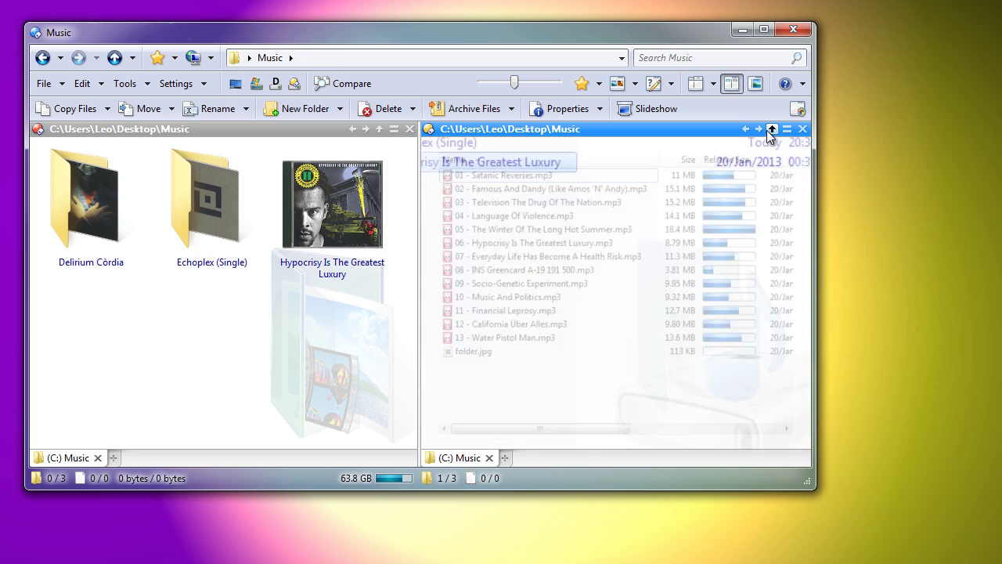
double_click(499, 180)
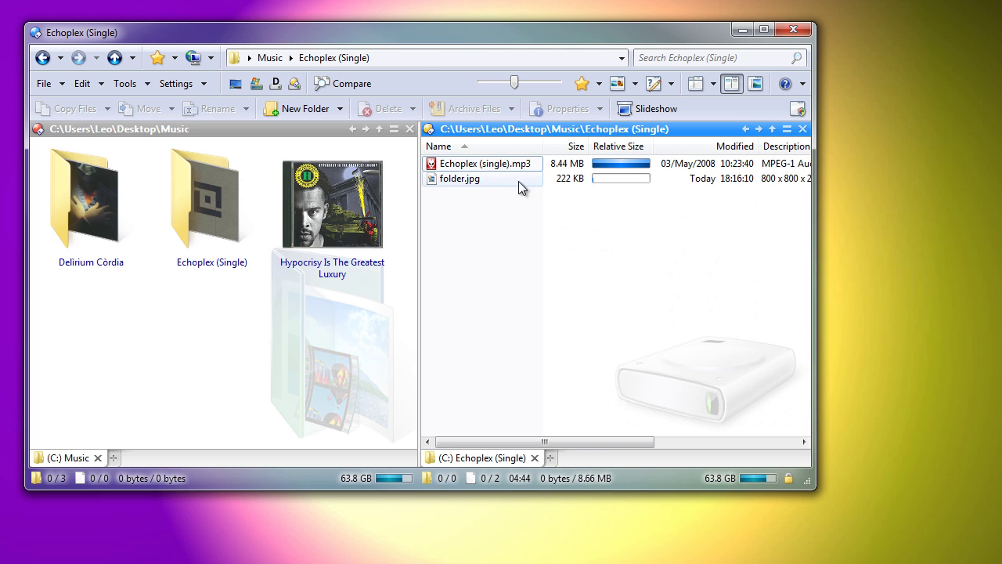
click(772, 129)
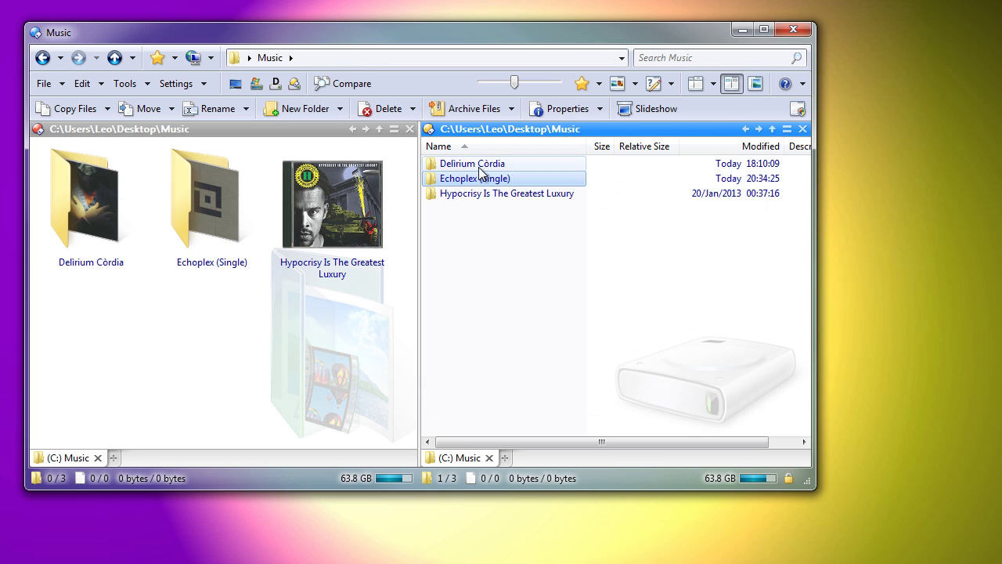
double_click(482, 162)
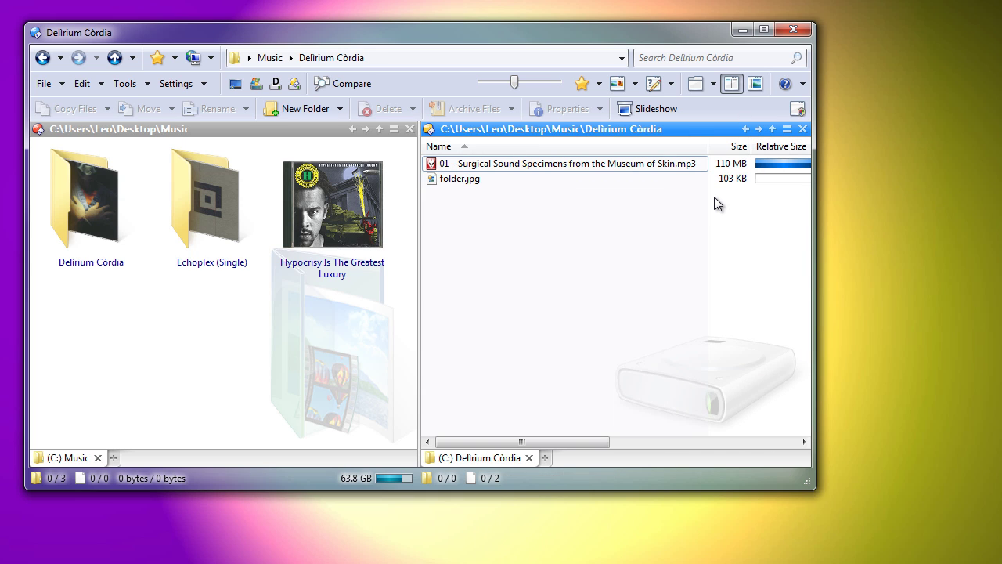
click(772, 130)
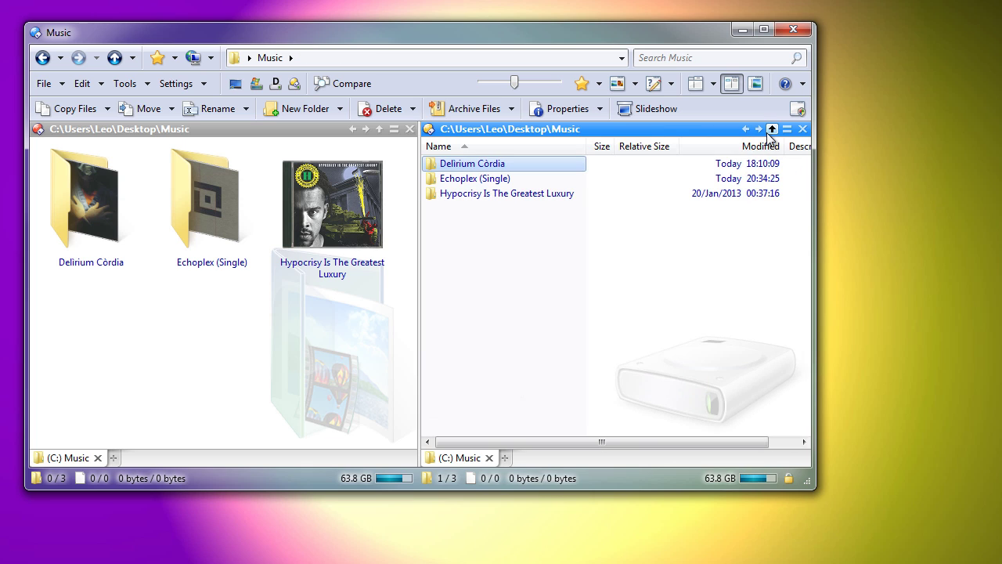
- Rename folder.jpg in the Echoplex (Single) folder to coverart.jpg
double_click(536, 185)
click(476, 183)
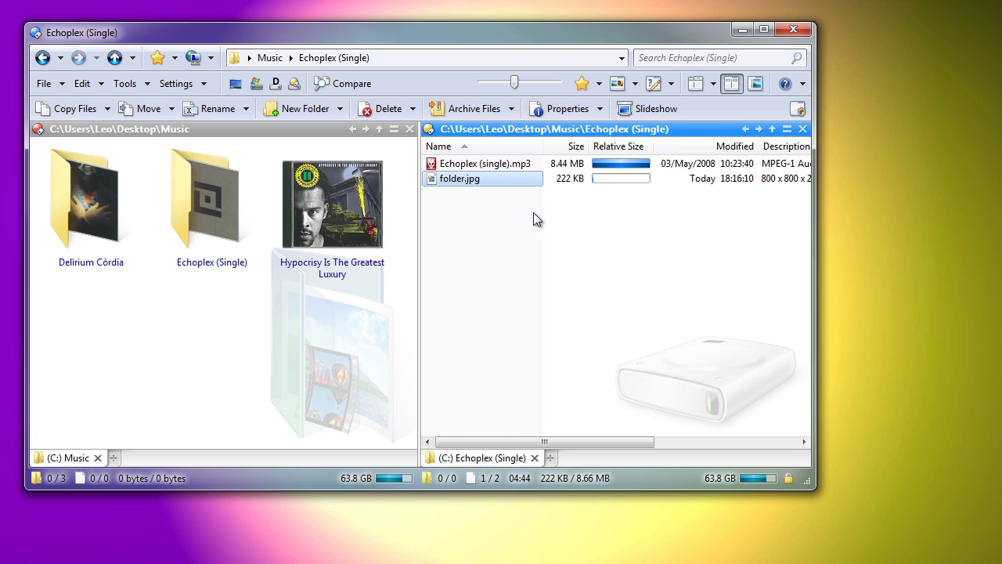
key(F2)
text(covera)
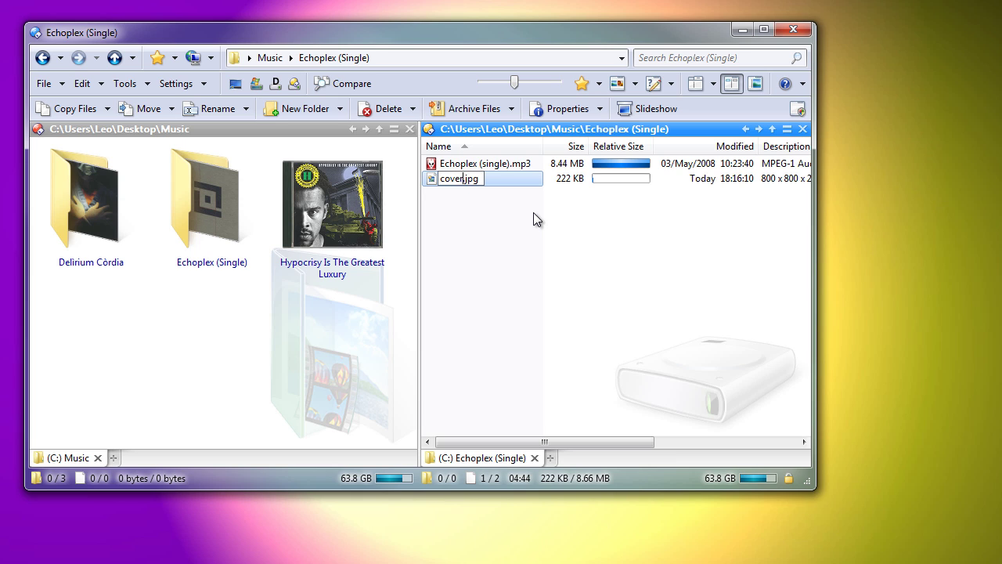
text(rt)
key(Return)
- Optimize the Delirium Còrdia folder for Music in its folder properties and save the change
click(300, 336)
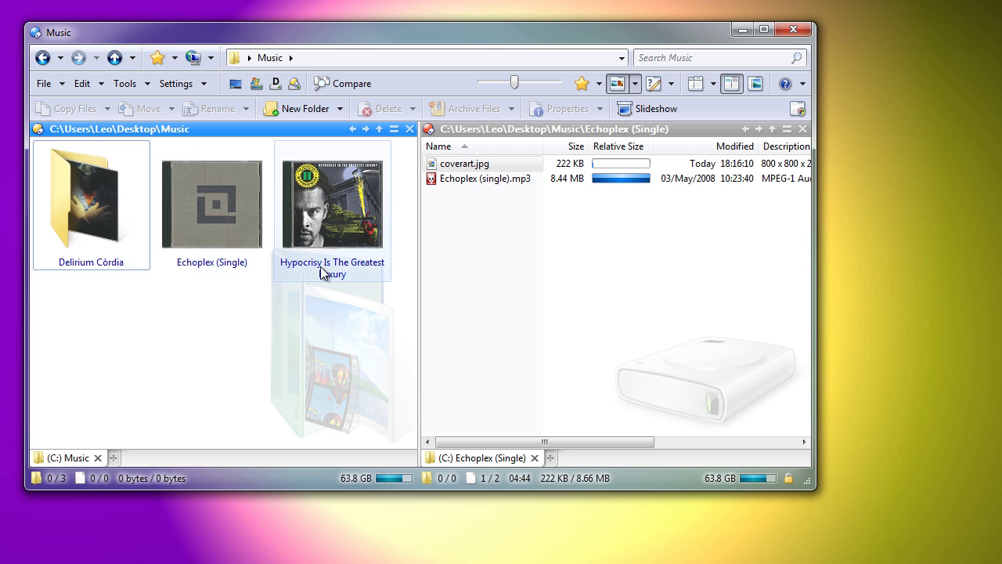
right_click(126, 157)
click(217, 546)
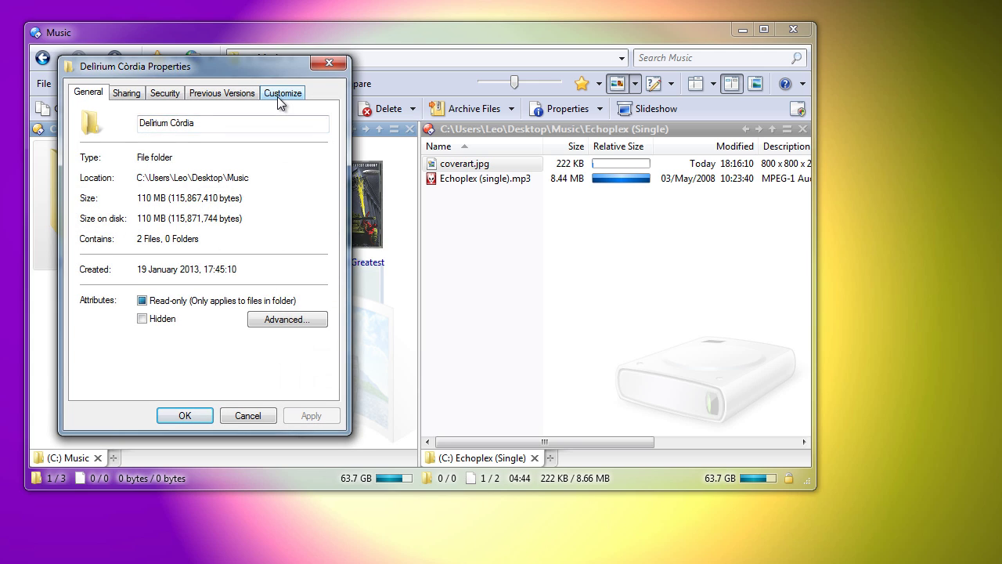
click(279, 97)
click(208, 152)
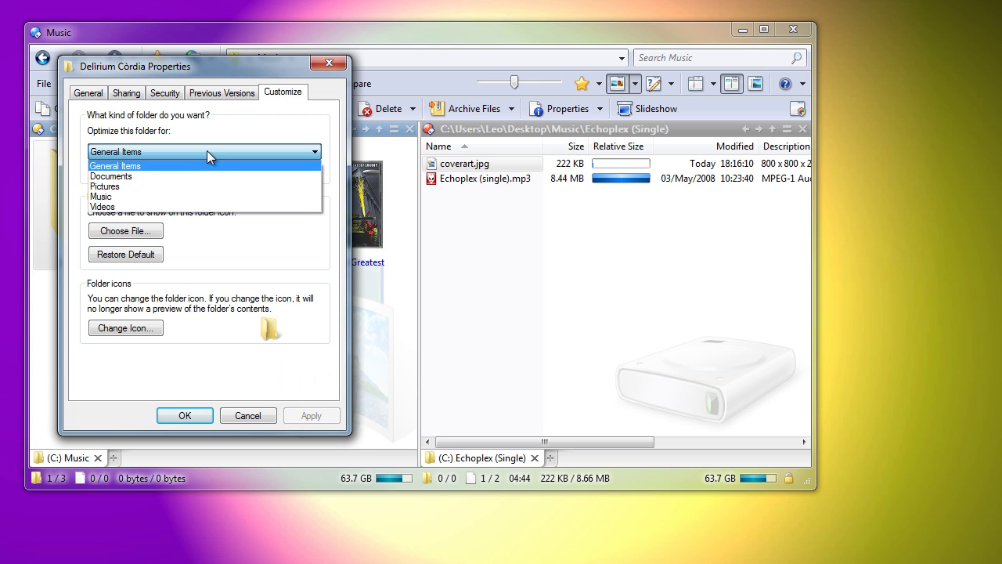
click(146, 198)
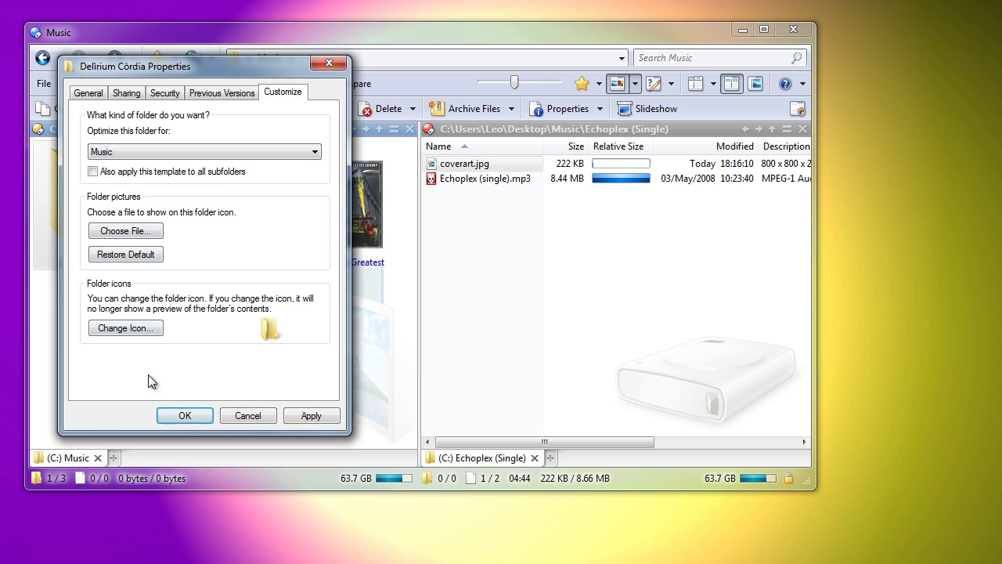
click(180, 417)
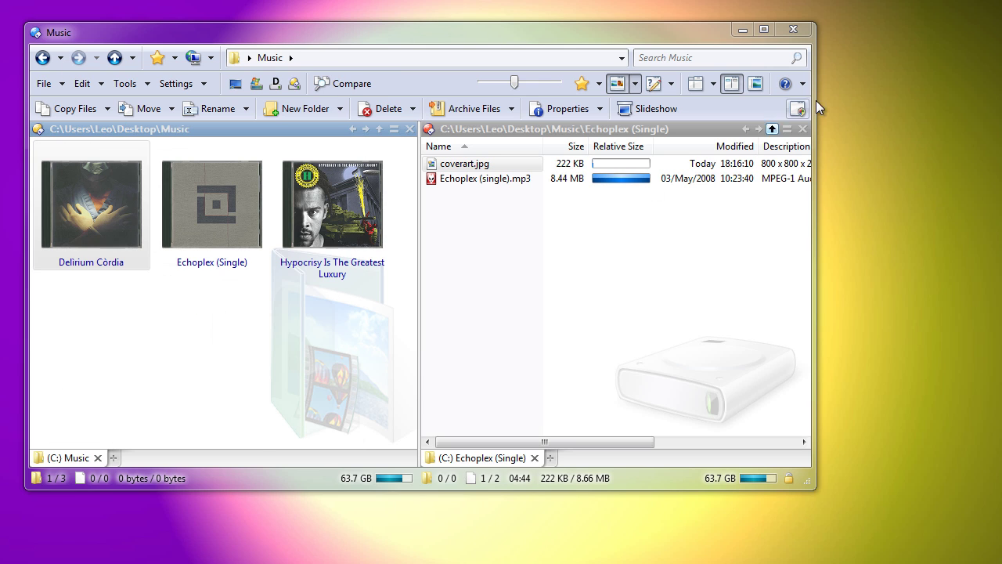
- Leave the Echoplex (Single) folder and open Delirium Còrdia in the second file display
click(772, 128)
double_click(504, 166)
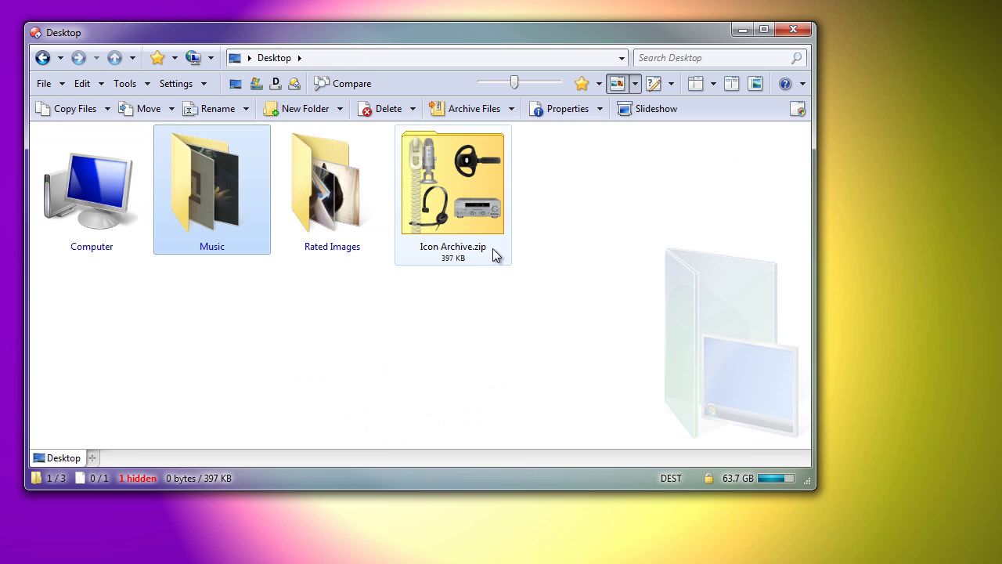
- Open Icon Archive.zip and preview Blue-Yeti.ico, DOpus_16.ico and the DOpus_Leo_HandEdited icon in the viewer pane before closing it
double_click(485, 257)
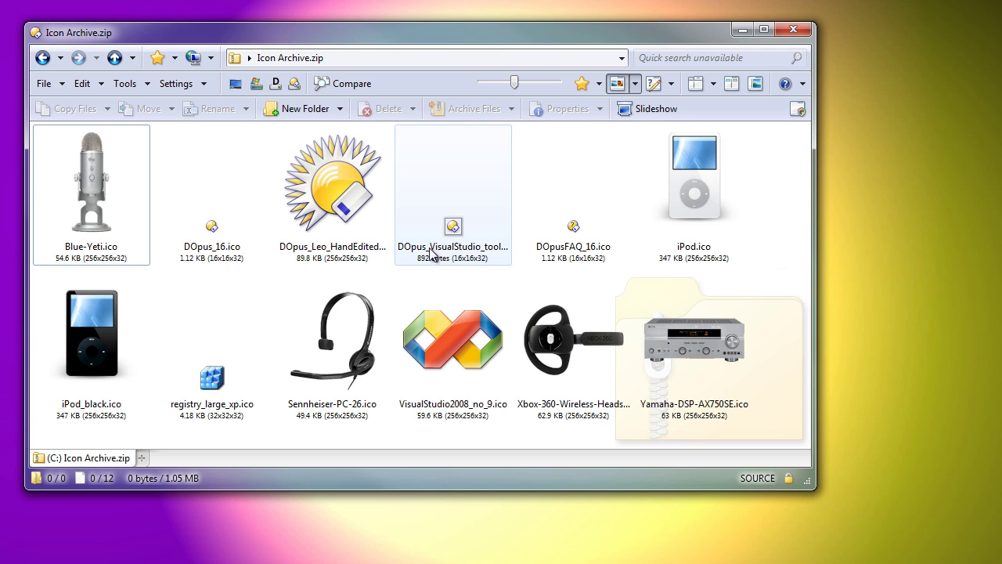
click(122, 217)
click(756, 83)
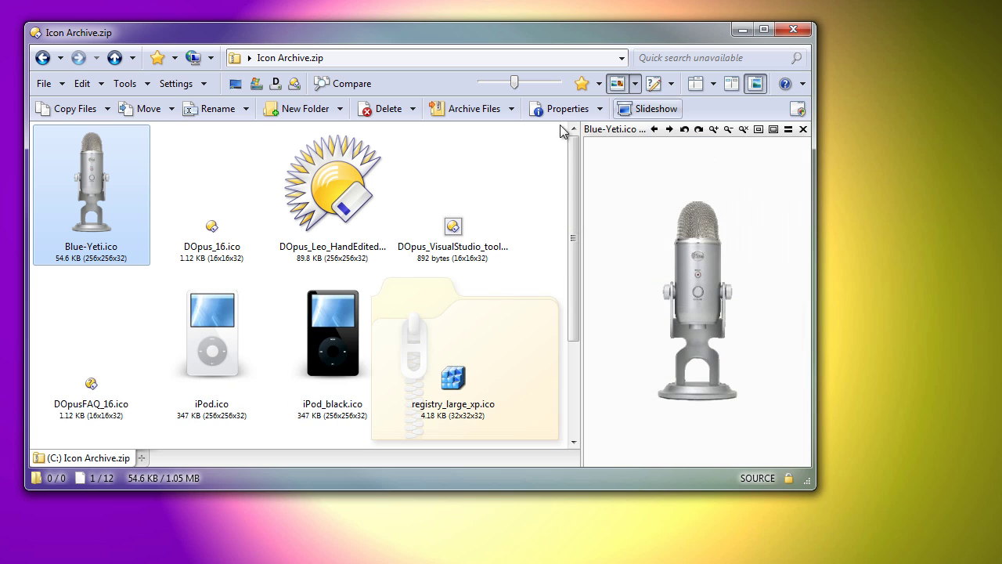
click(212, 225)
click(336, 216)
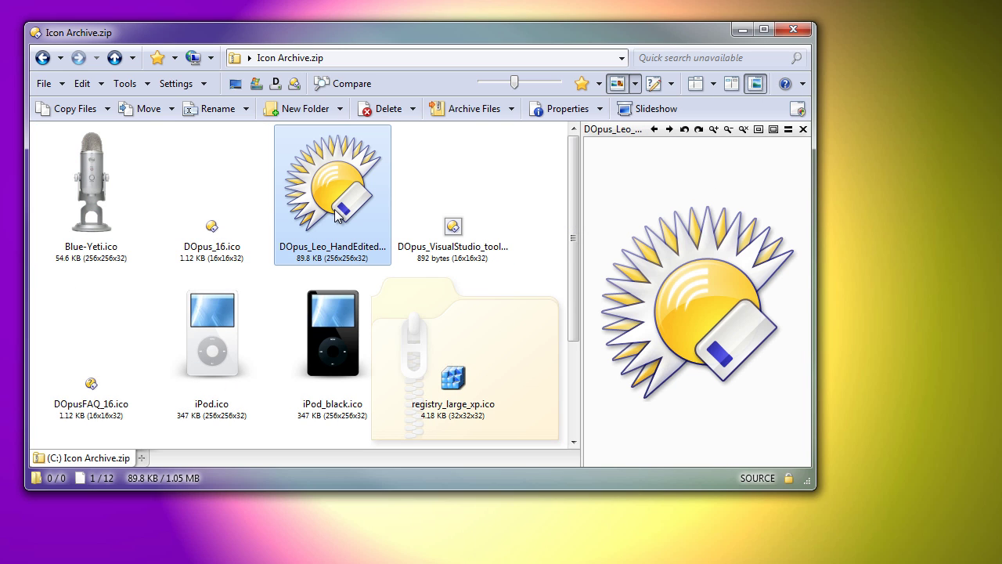
click(754, 84)
click(625, 86)
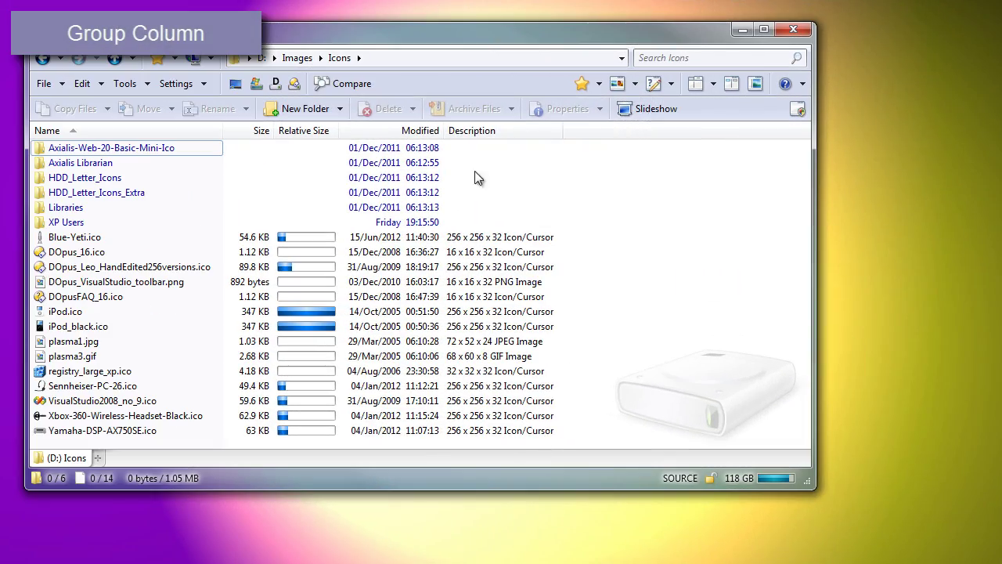
- Group the Icons listing by modified date, add the general Group column and move it to the Name column
right_click(427, 131)
click(489, 159)
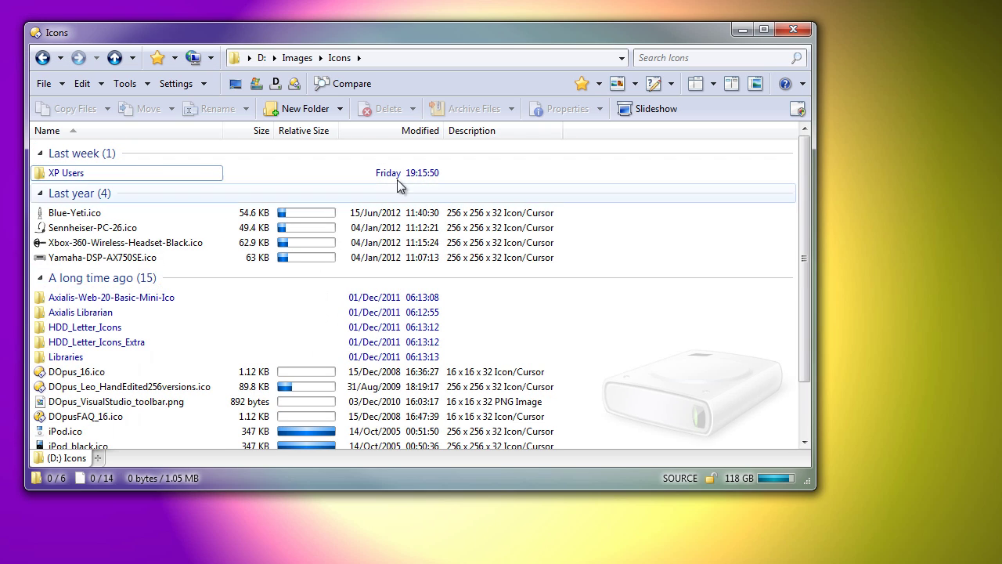
right_click(505, 132)
mouse_move(577, 316)
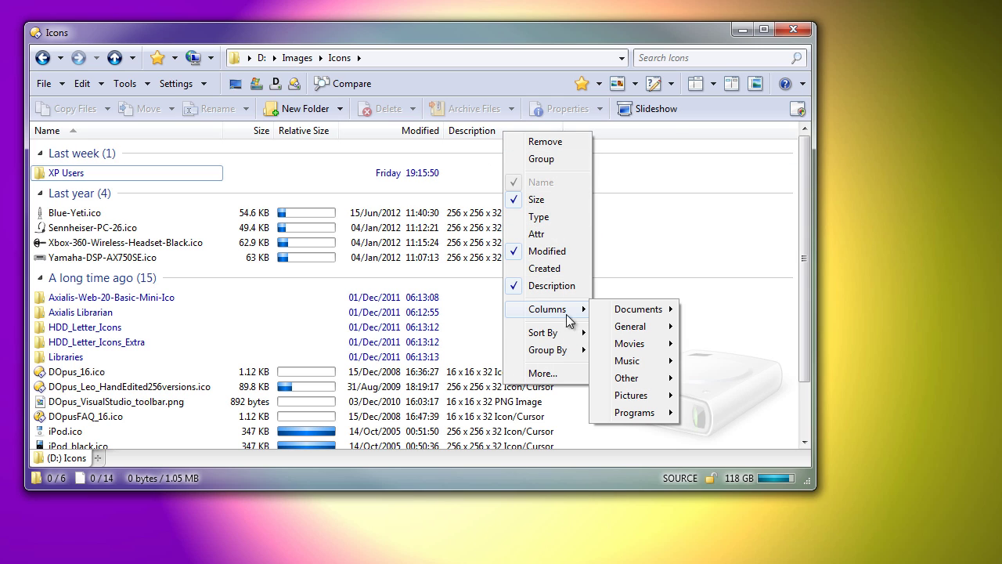
mouse_move(619, 327)
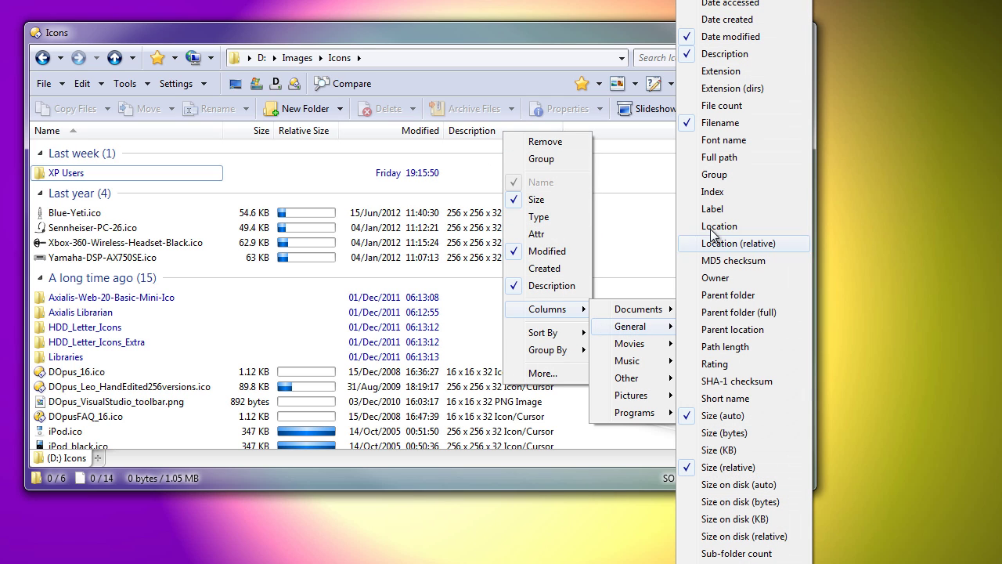
click(723, 182)
drag(613, 131, 100, 154)
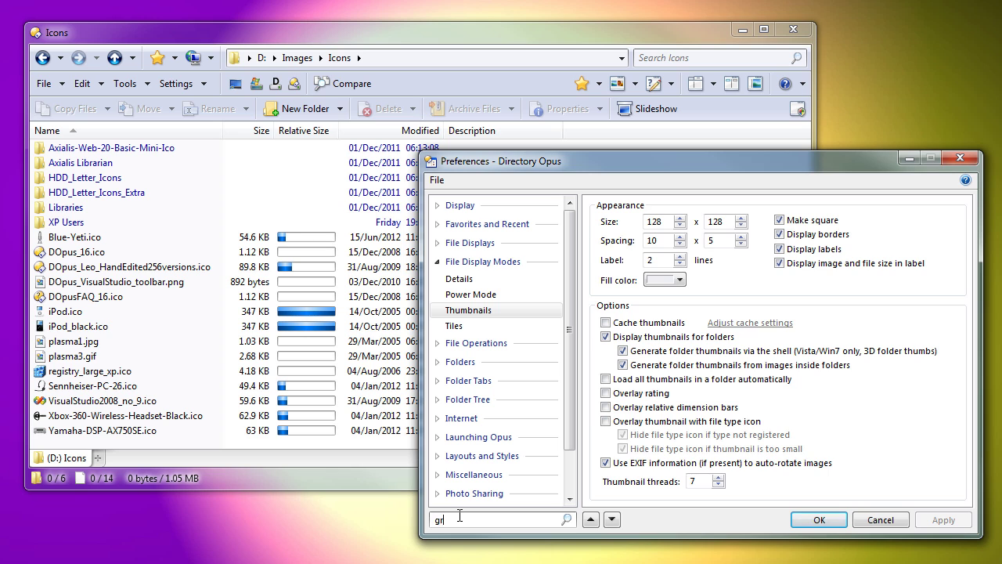
- Search the preferences for "group col", enable adding the 'Group' column automatically when the file display is grouped, and save
click(459, 514)
text(group col)
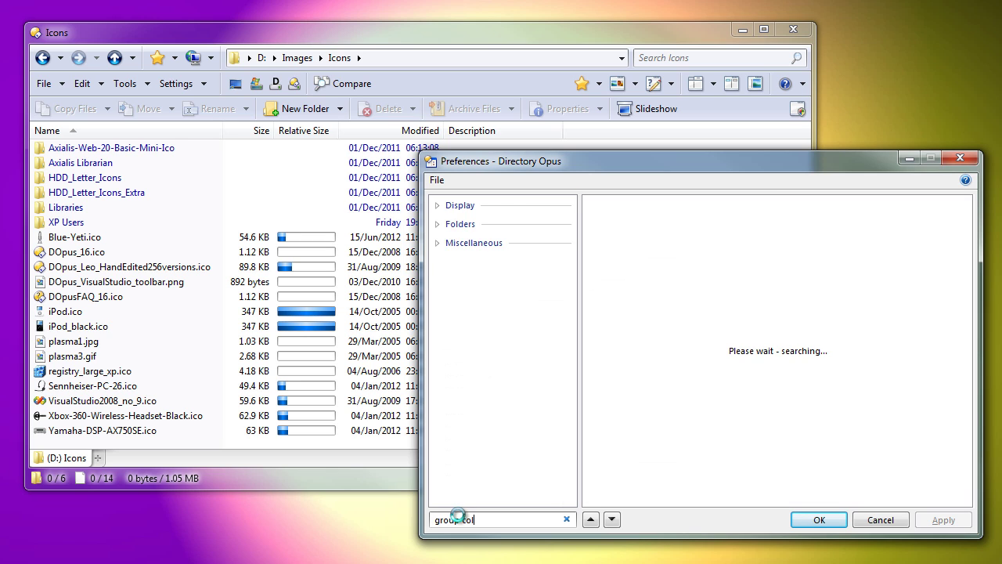
click(472, 258)
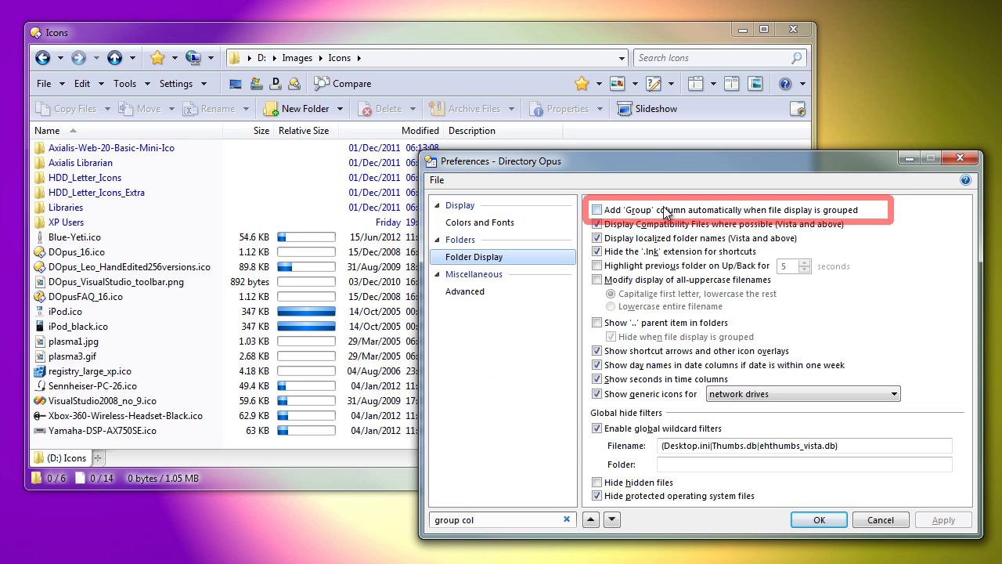
click(828, 214)
key(Return)
- Group the files in the Icons folder by their modified date
right_click(407, 138)
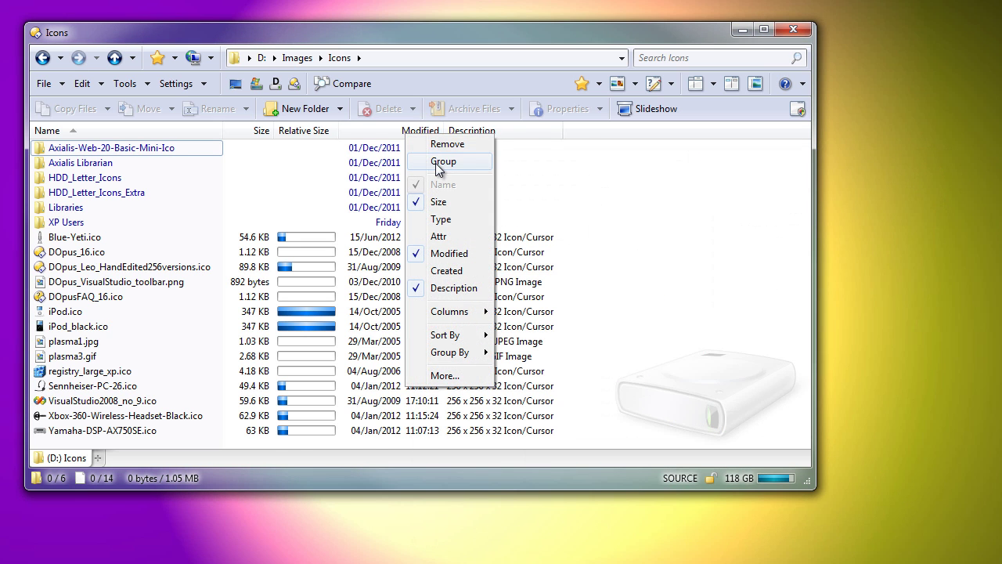
click(499, 161)
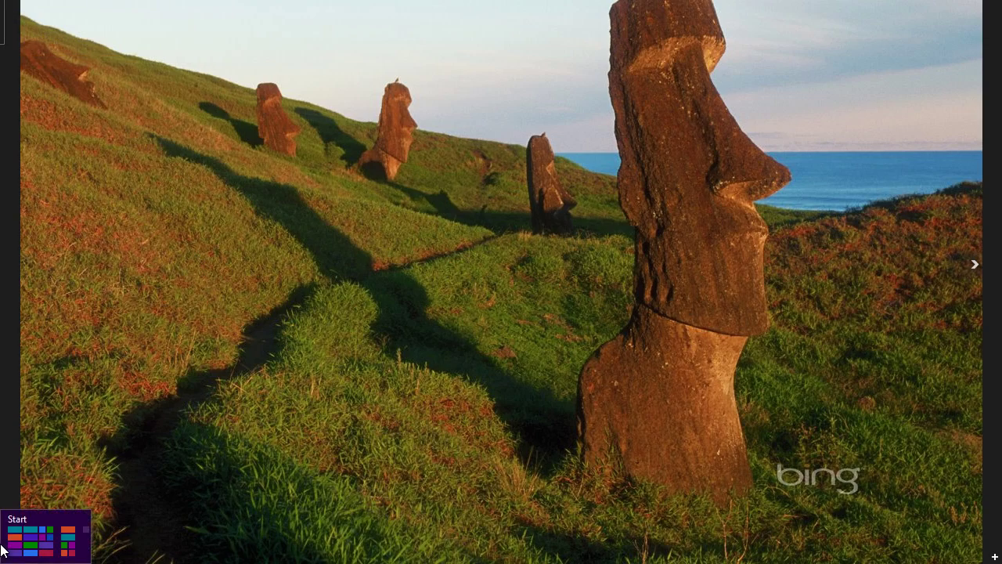
click(7, 552)
click(336, 271)
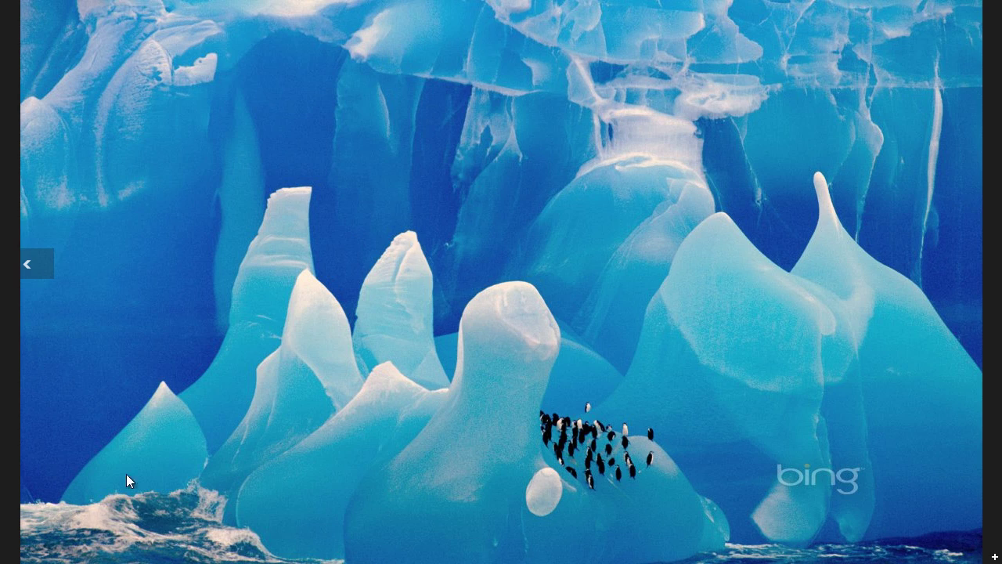
click(8, 557)
click(333, 282)
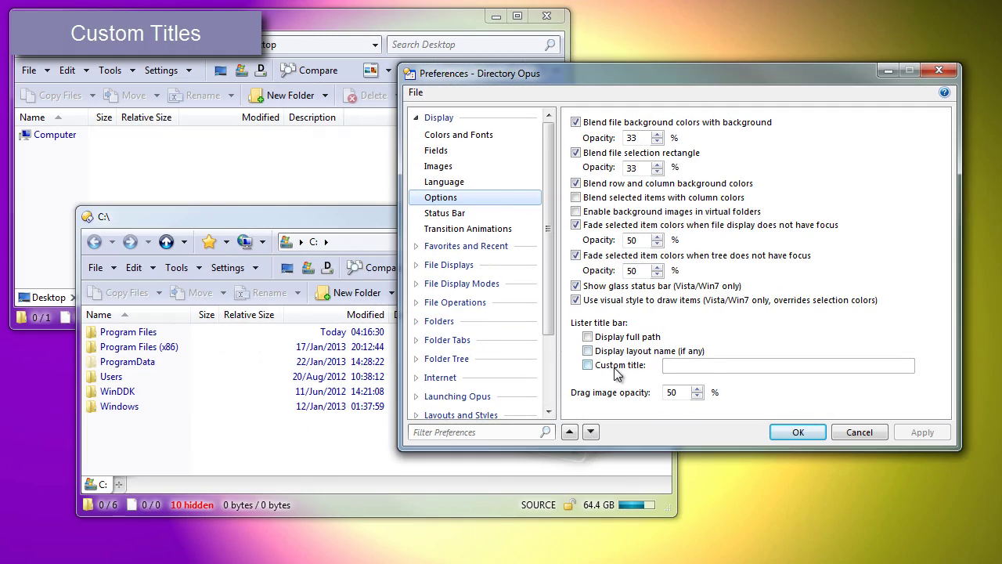
- Enable a custom Lister title, set it to "%T - Directory Opus" and apply the preferences
click(608, 366)
click(691, 369)
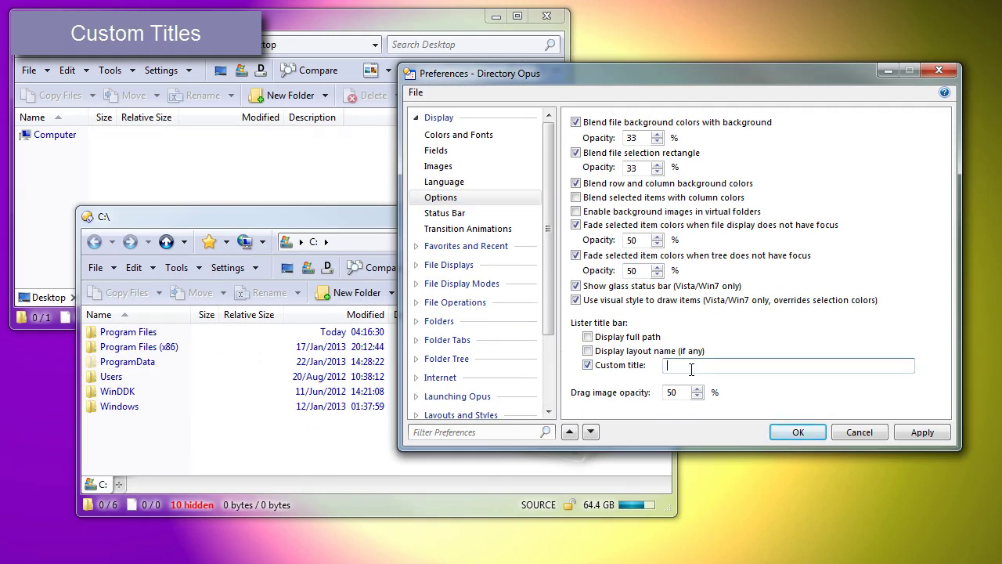
text(%T - )
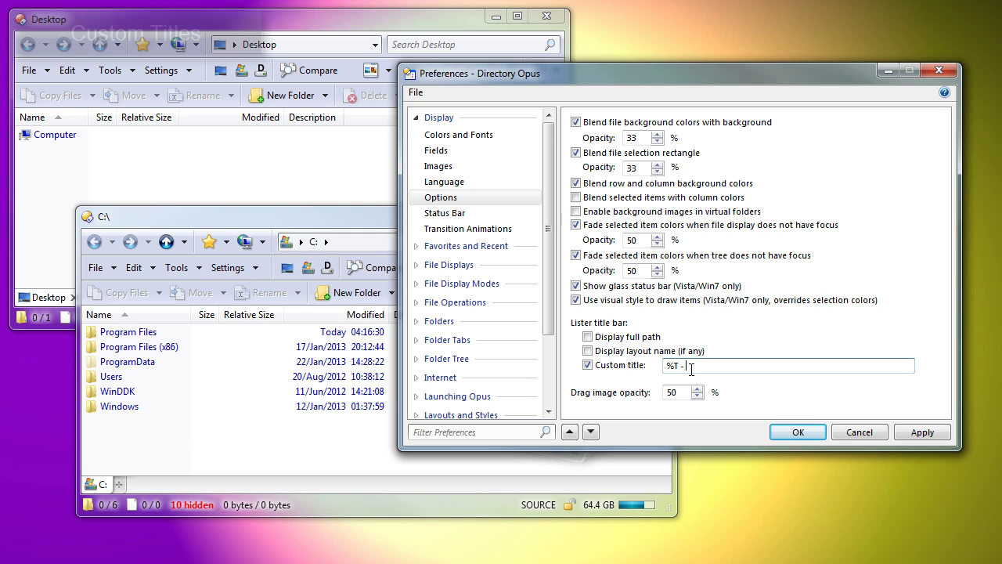
text(Directory Opus)
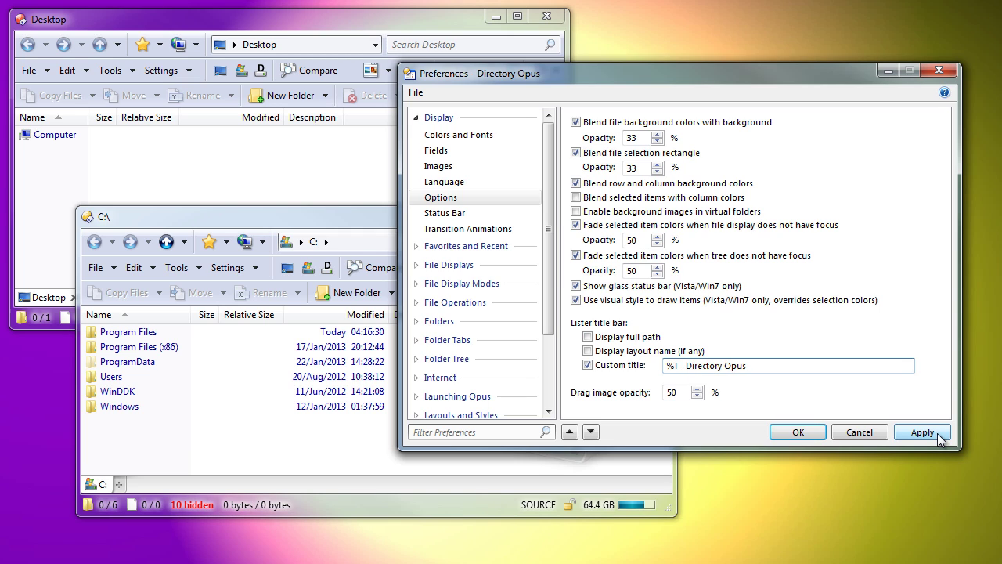
click(939, 437)
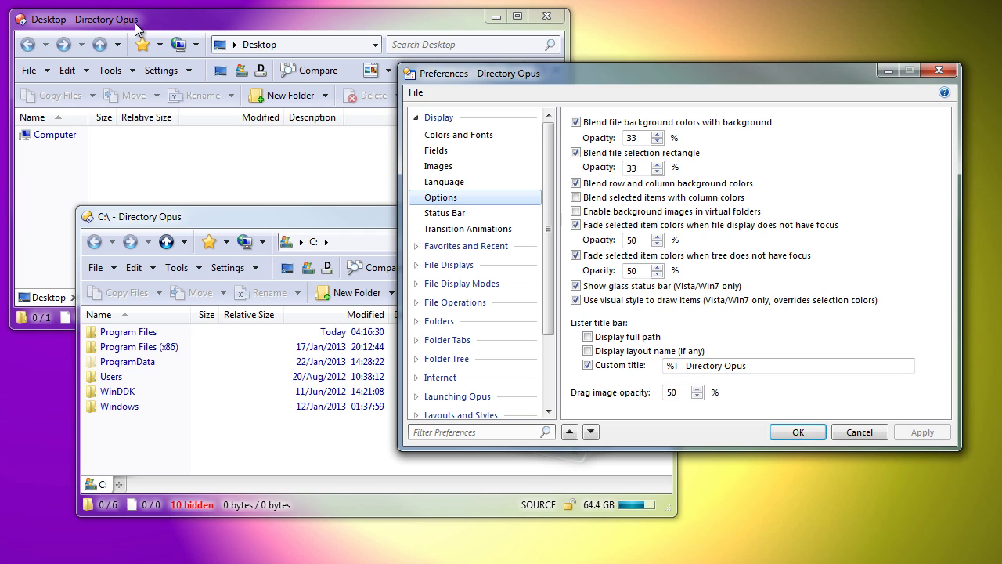
- Disable the custom Lister title, apply the change and save the preferences
click(587, 366)
click(924, 435)
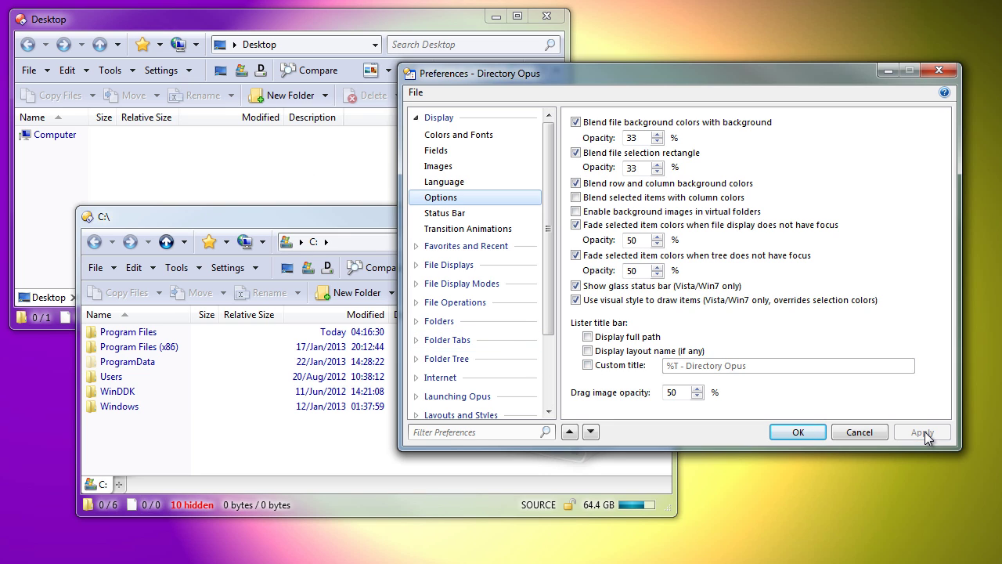
click(798, 432)
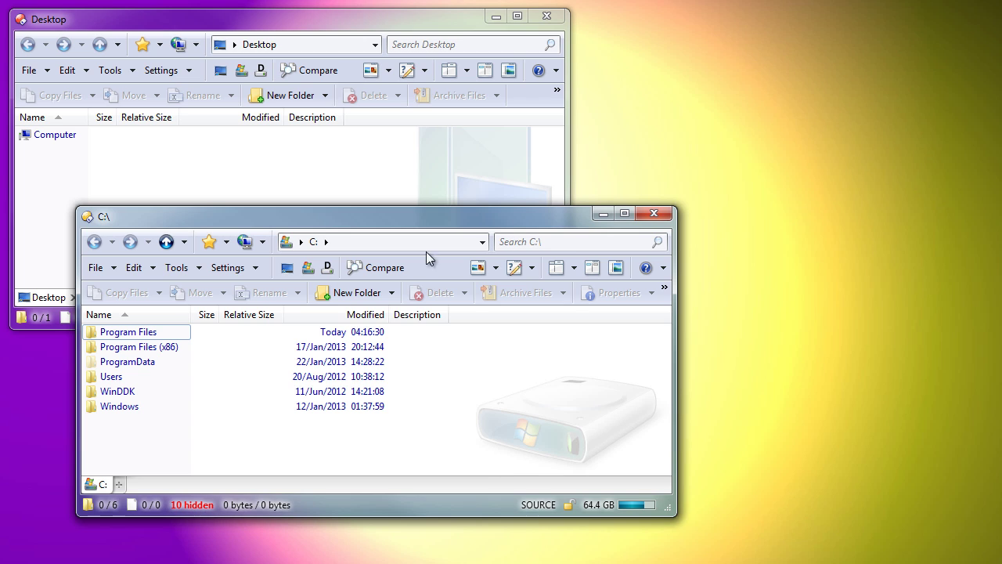
- Run the command Set ListerTitle "%T - Banana One" in the Desktop Lister and dismiss the command line
click(399, 182)
text(>S)
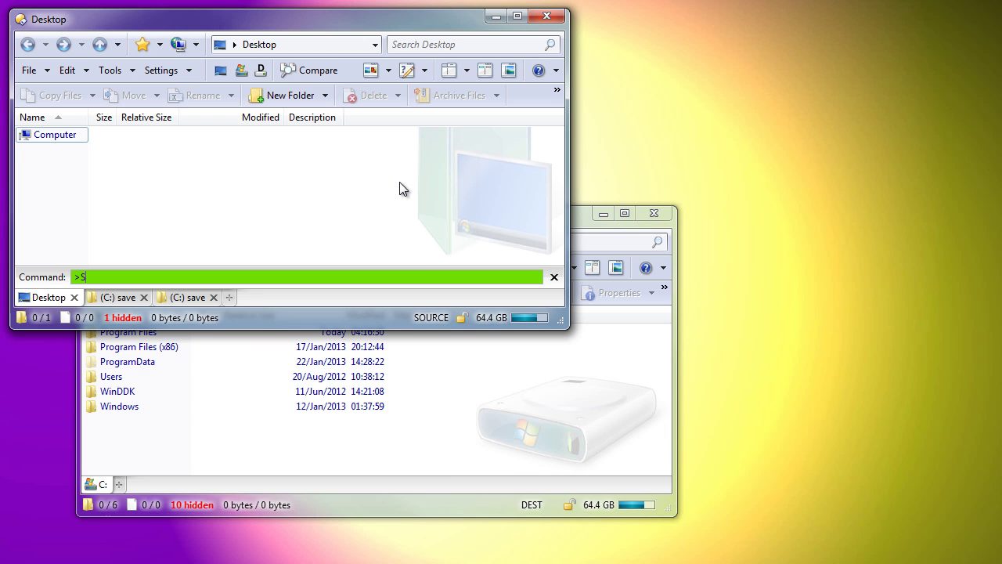
text(et ListerTitle "%T - Banana One)
key(Return)
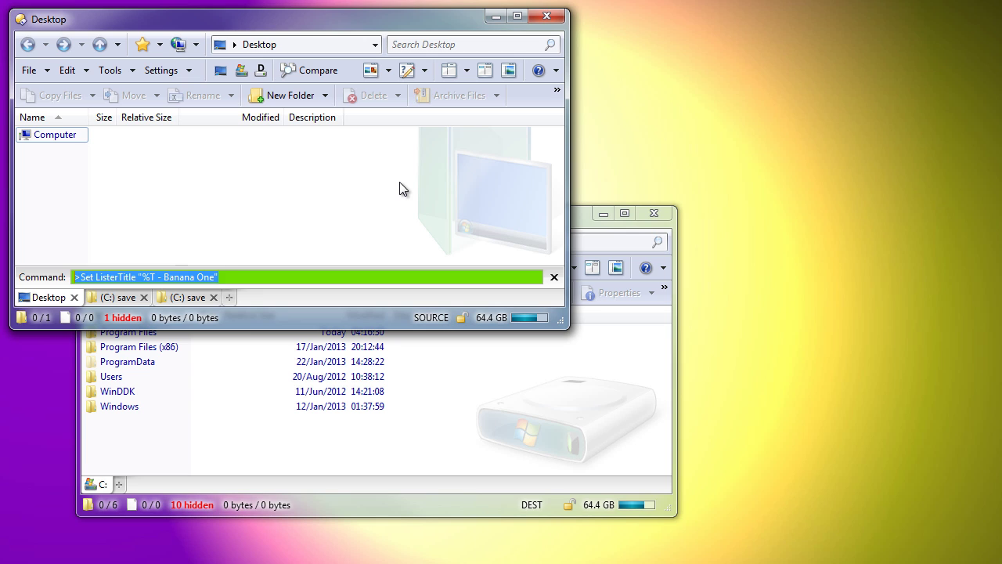
key(Escape)
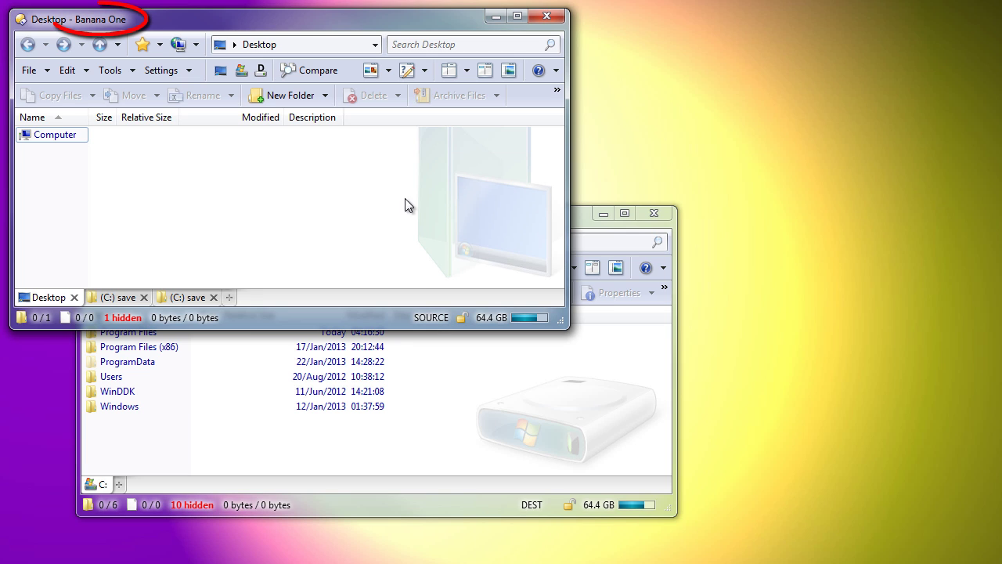
- Recall the title command in the C:\ Lister and run it as Set ListerTitle "%T - Banana Two"
click(508, 375)
text(>)
key(Up)
key(BackSpace)
key(BackSpace)
key(BackSpace)
text(Two)
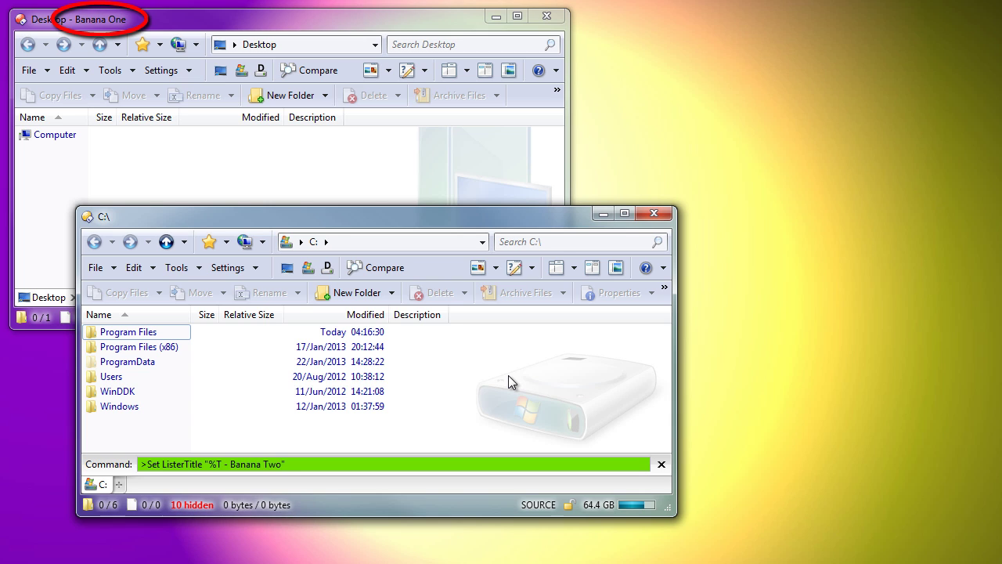
key(Return)
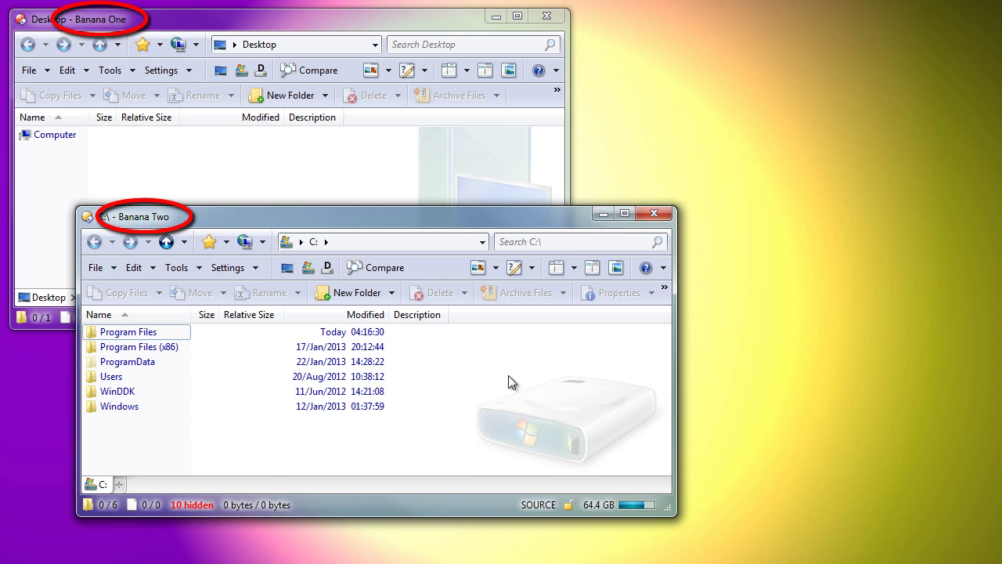
- Save all open Listers as a new layout named "Example Titles"
click(246, 272)
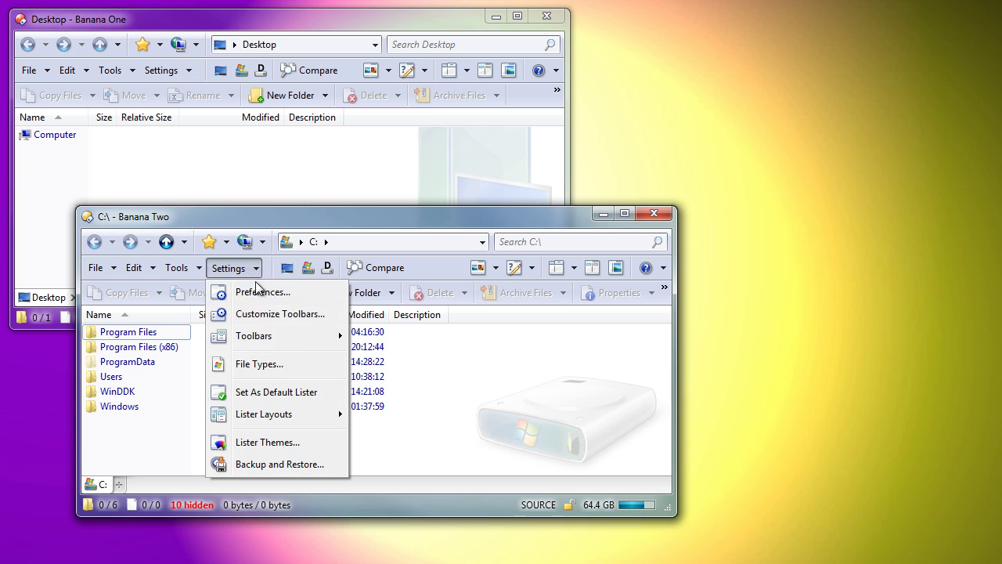
mouse_move(315, 417)
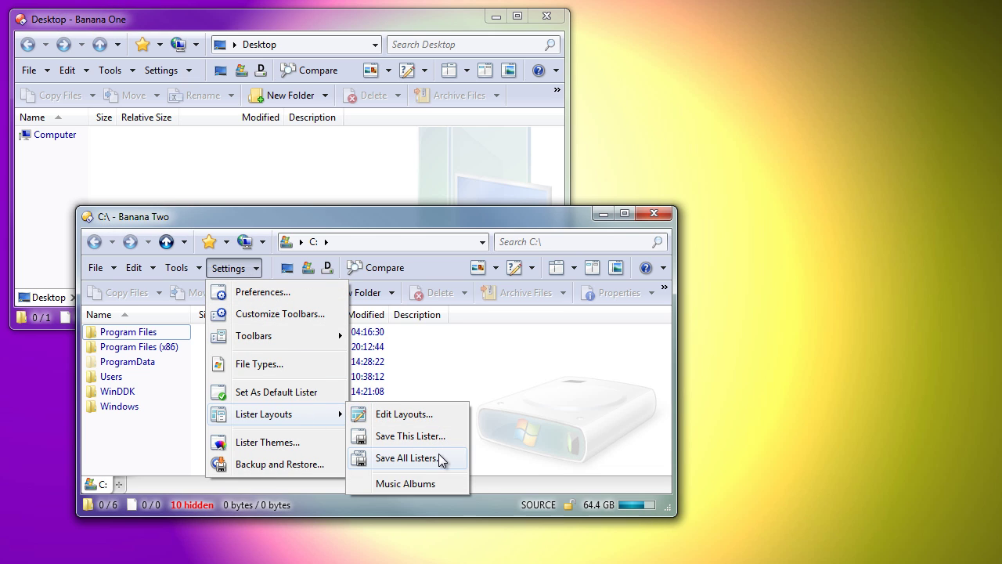
click(439, 457)
text(Example Titles)
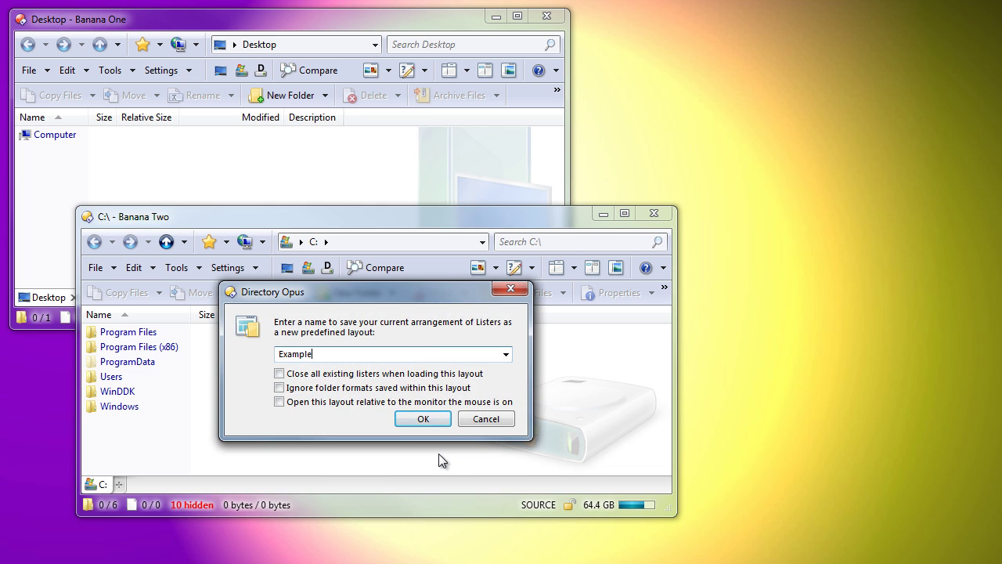
click(417, 418)
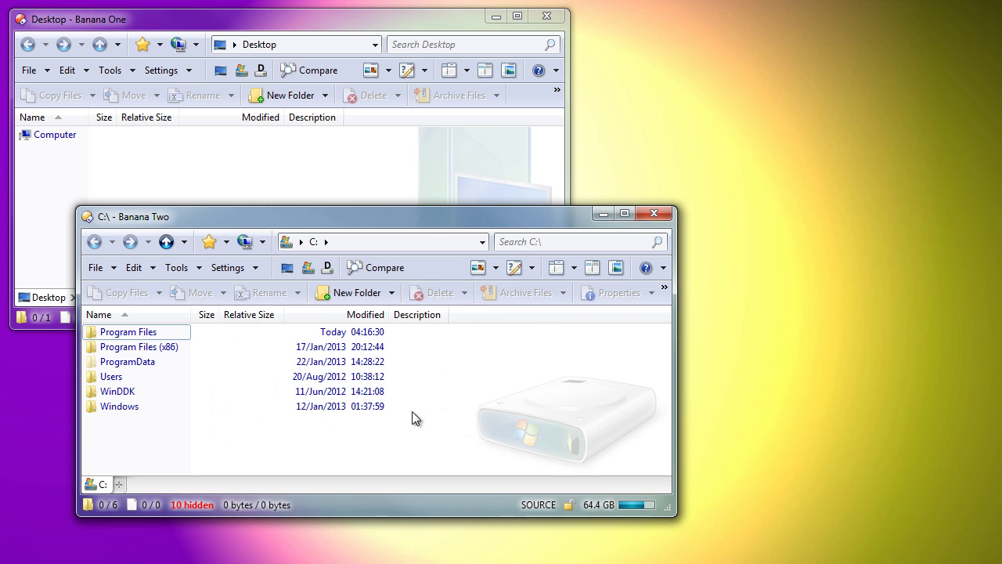
- Close both Listers and load the "Example Titles" layout from the desktop
click(635, 217)
click(546, 15)
right_click(192, 48)
mouse_move(253, 96)
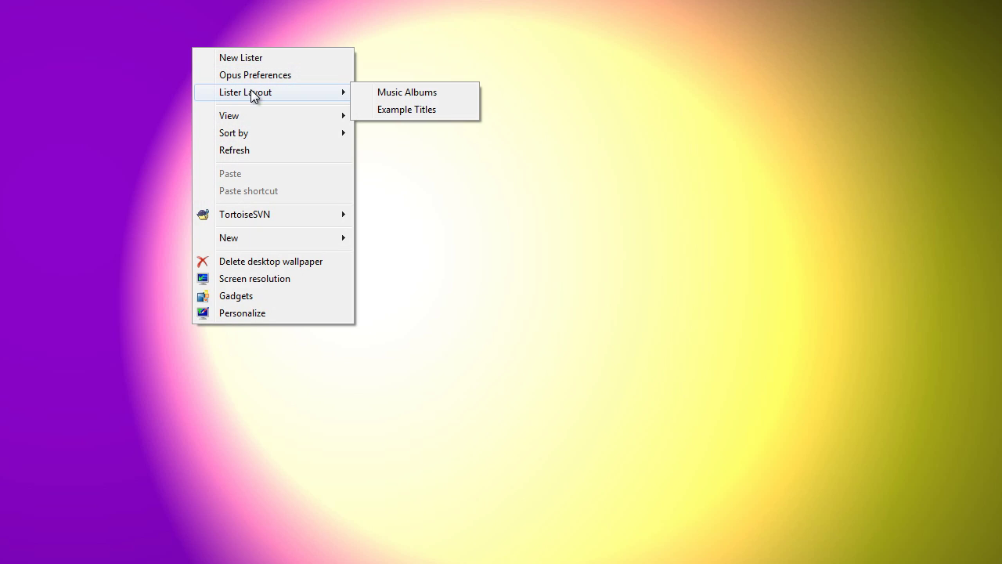
click(385, 113)
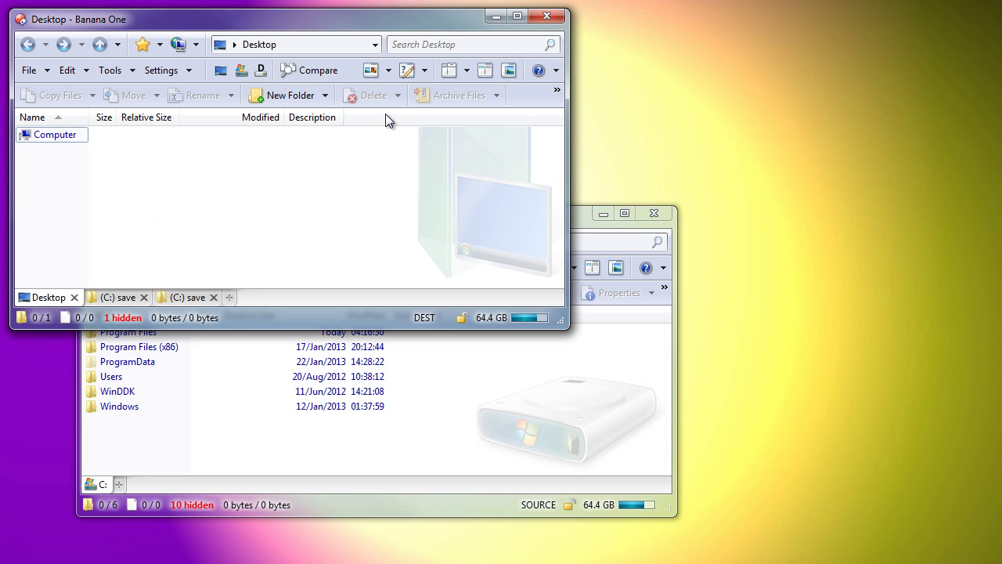
- Open a command prompt from the C:\ Lister and run "%PROGRAMFILES%\GPSoftware\Directory Opus\dopusrt.exe" /CMD Go FINDTITLE "*Banana Two"
click(565, 416)
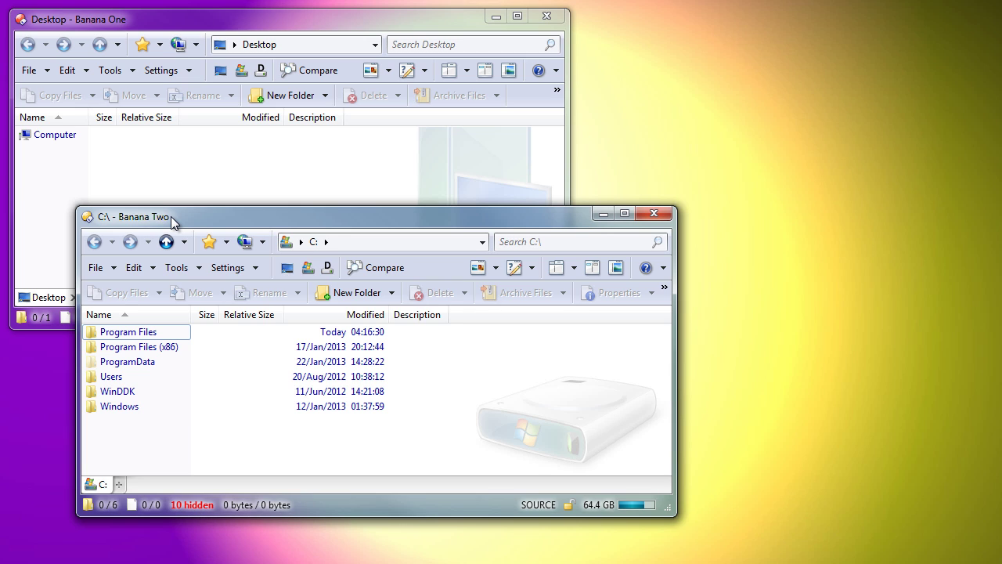
key(ctrl+shift+c)
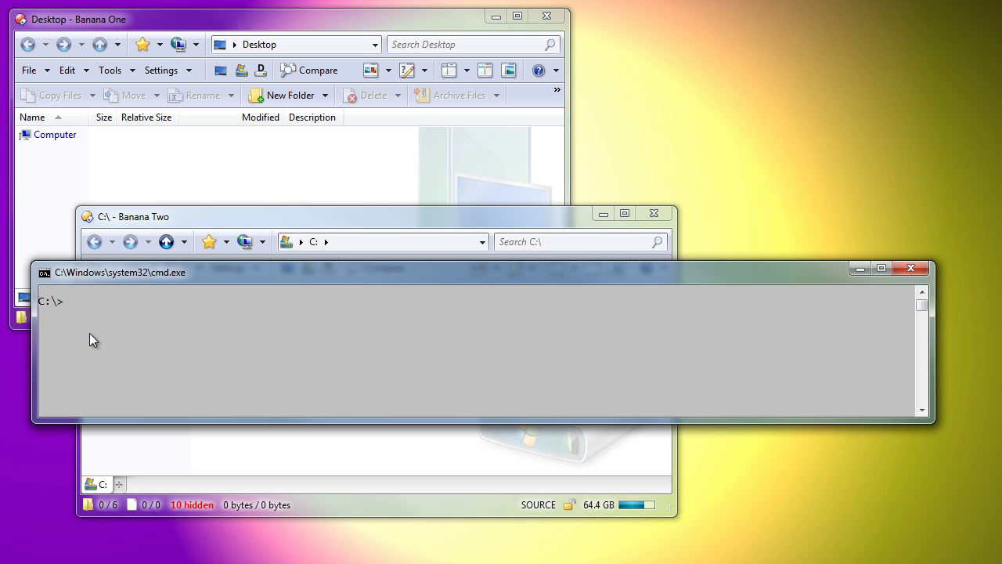
right_click(89, 338)
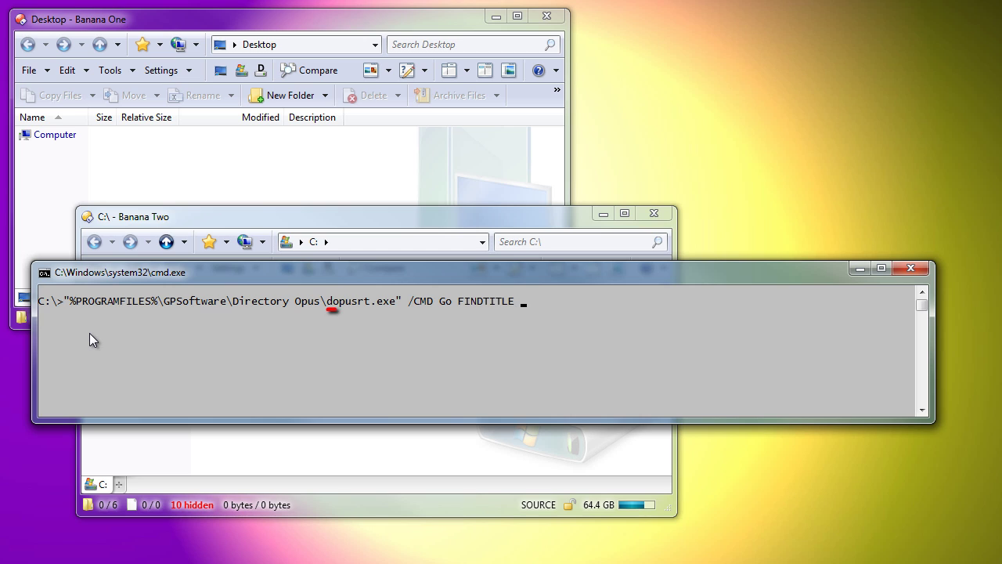
text("*Banana Two")
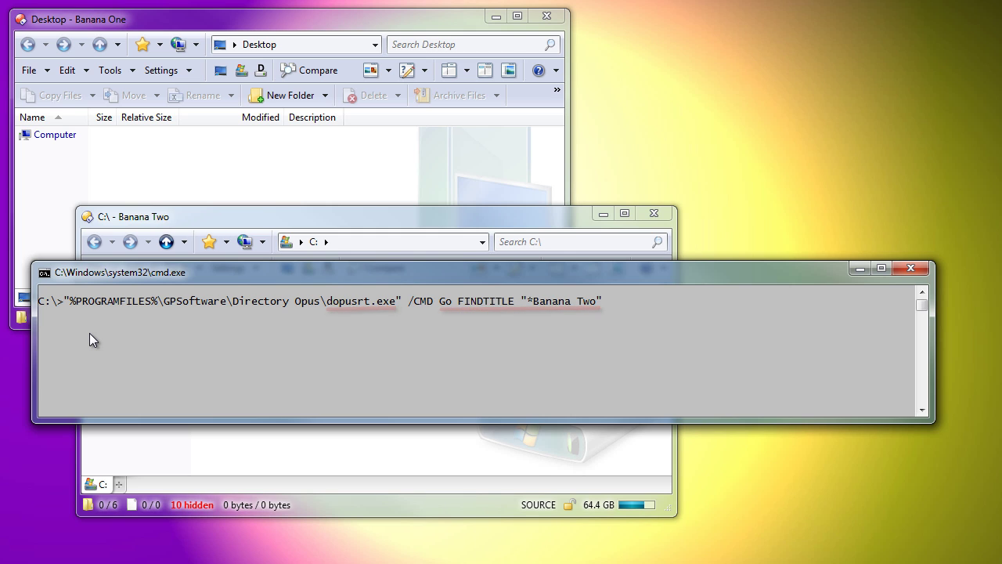
key(Return)
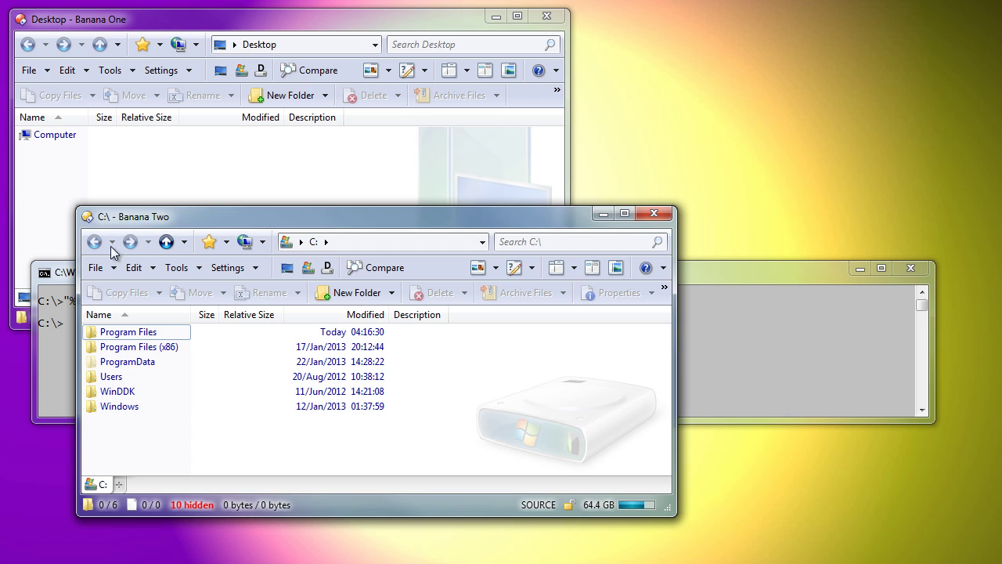
- Rerun the FINDTITLE command in the command prompt with the title pattern changed to "*Banana*"
click(63, 278)
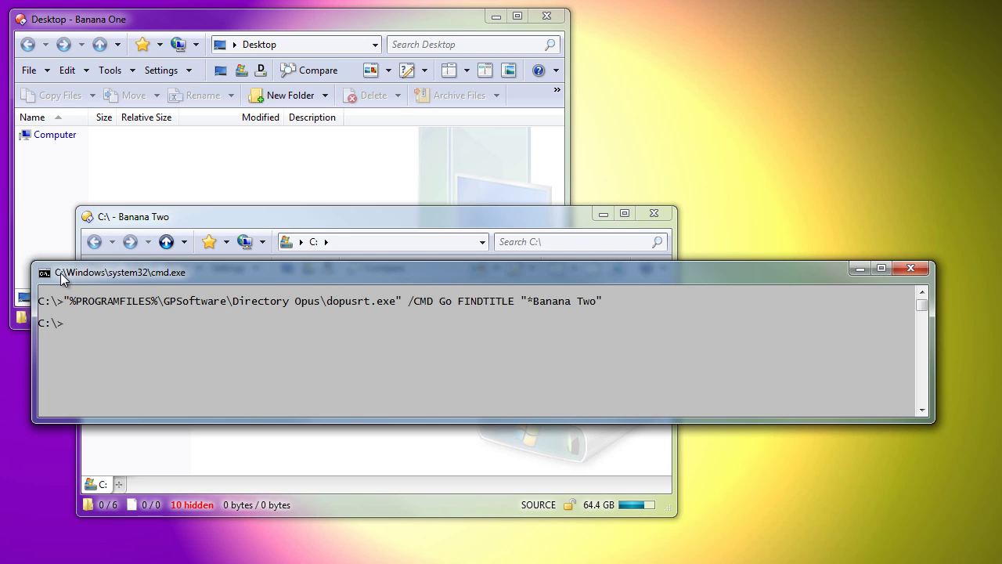
key(Up)
key(BackSpace)
key(BackSpace)
key(BackSpace)
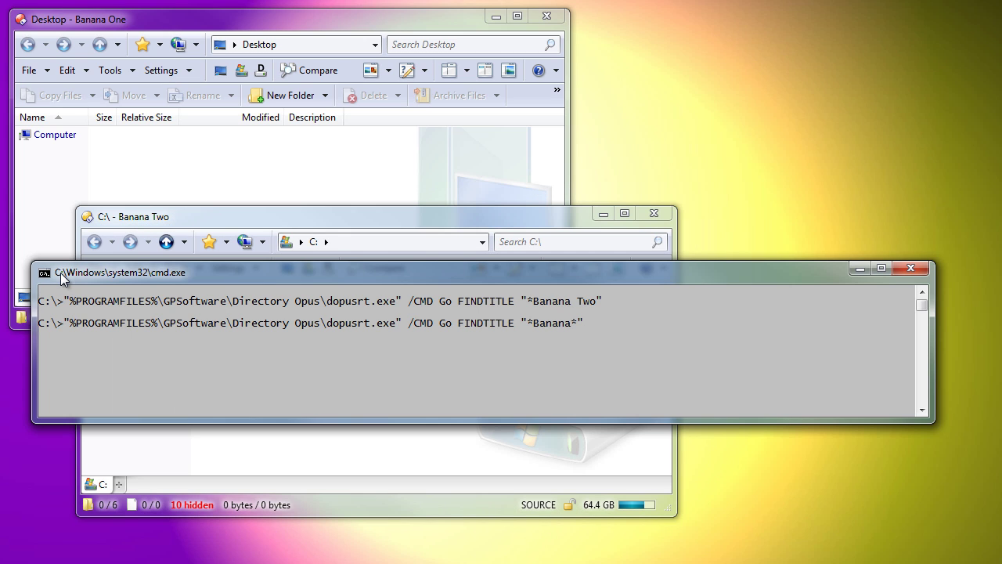
key(Return)
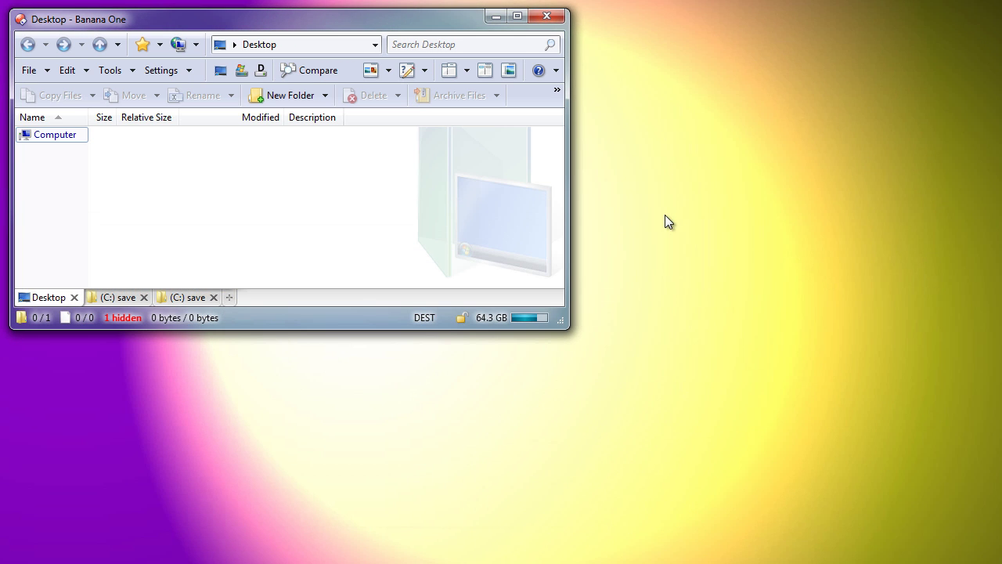
- Compare the contents and locations of the two identically named save tabs, and return to the Desktop tab
click(138, 295)
click(173, 300)
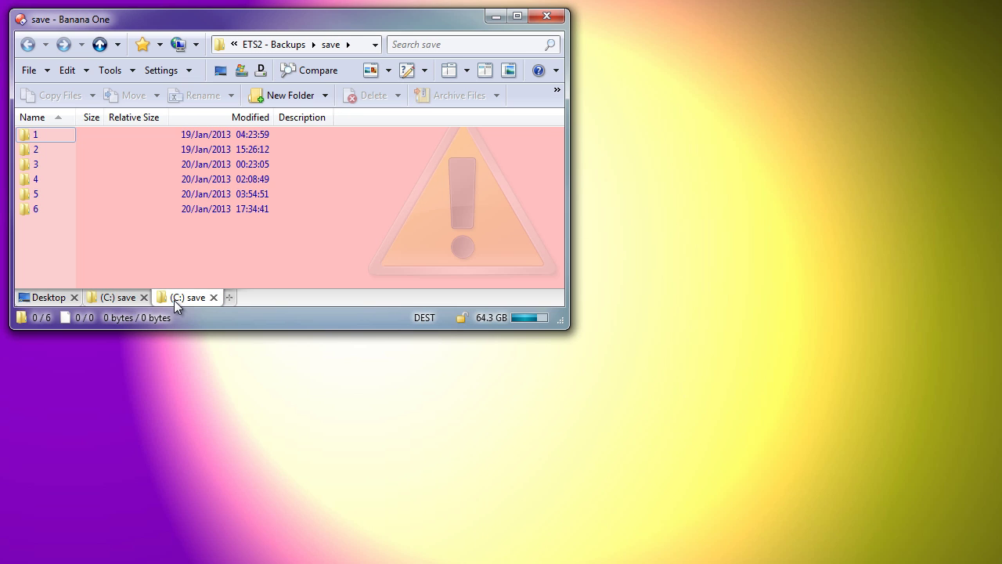
click(106, 305)
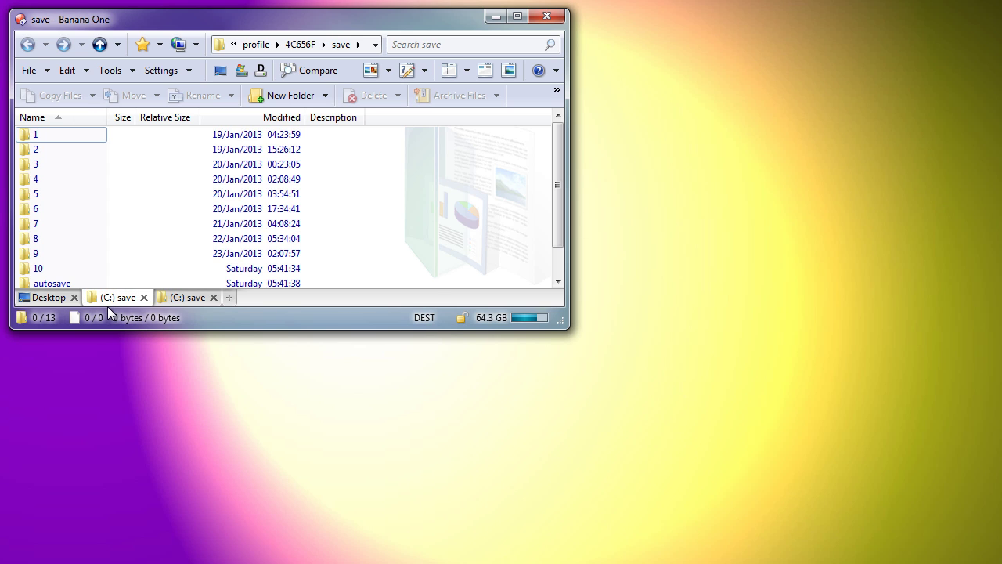
click(176, 303)
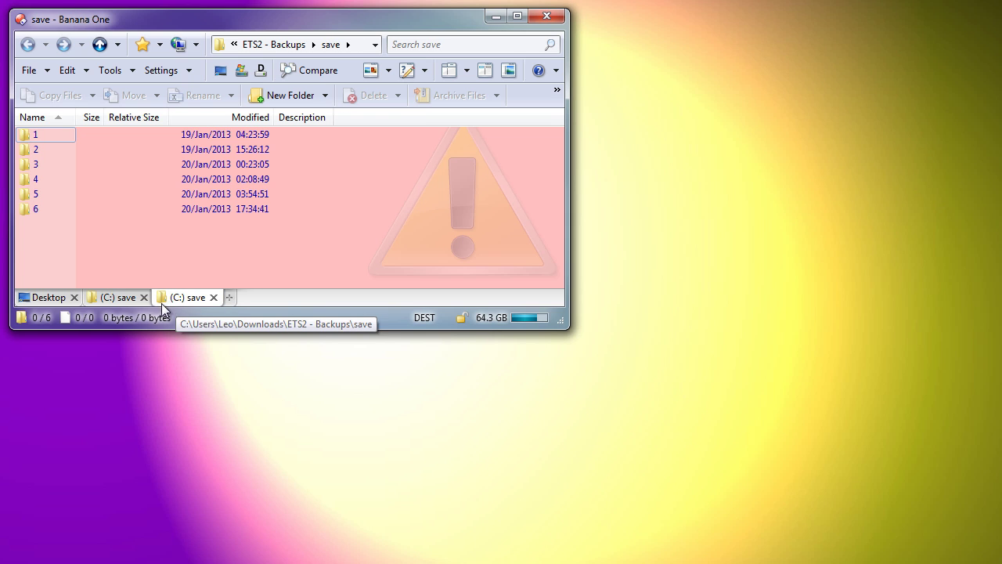
click(117, 299)
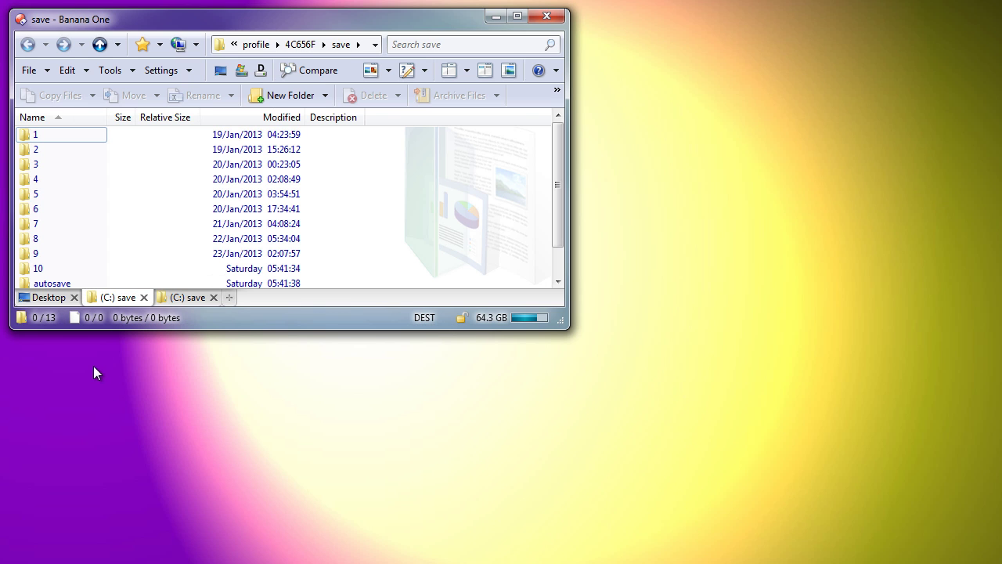
click(47, 301)
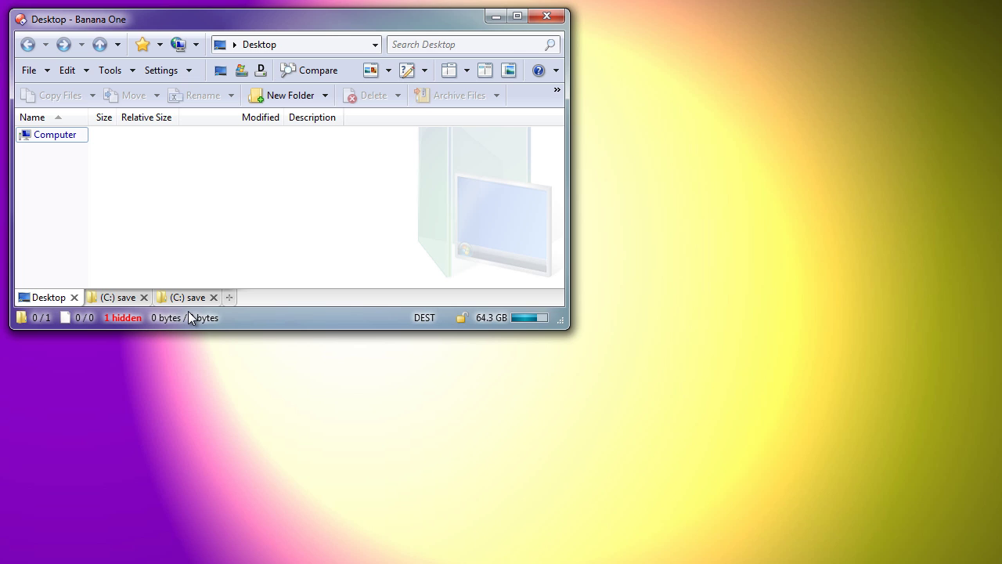
- Rename the tab of the profile's save folder as SAVES
click(124, 297)
click(124, 297)
text(SAVES)
key(Return)
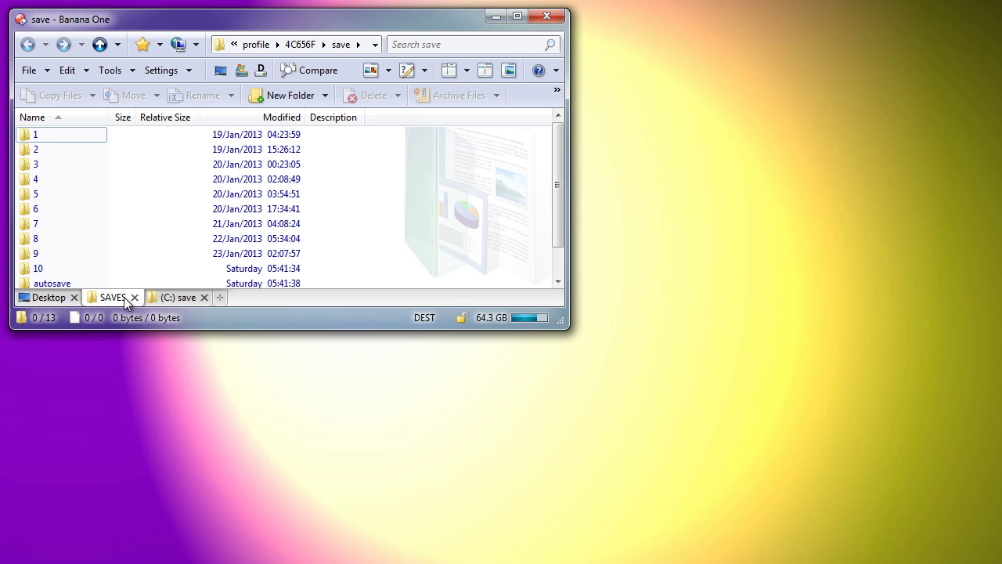
- Rename the tab of the ETS2 - Backups save folder as BACKUP
click(185, 298)
click(185, 298)
text(BACKUP)
key(Return)
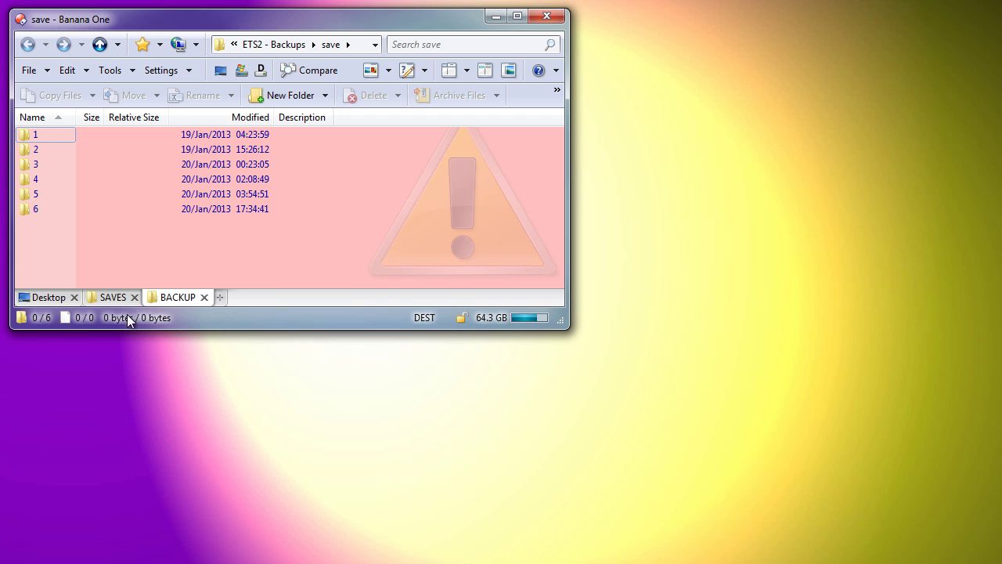
- Check the tab labels while opening folder 5 in the SAVES tab and folder 6 in the BACKUP tab, and return to Desktop
click(110, 298)
click(42, 193)
double_click(41, 194)
click(170, 296)
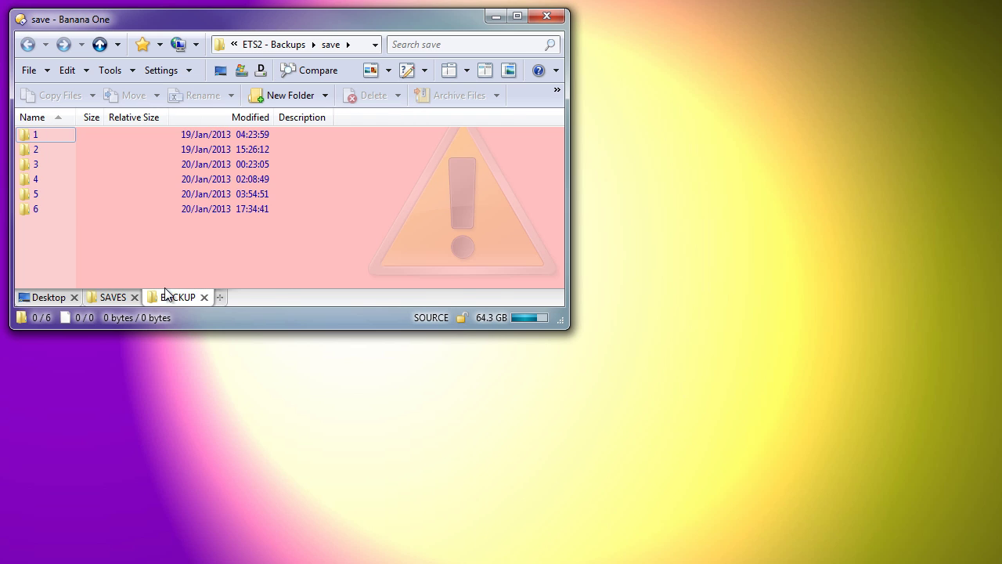
double_click(39, 209)
click(43, 298)
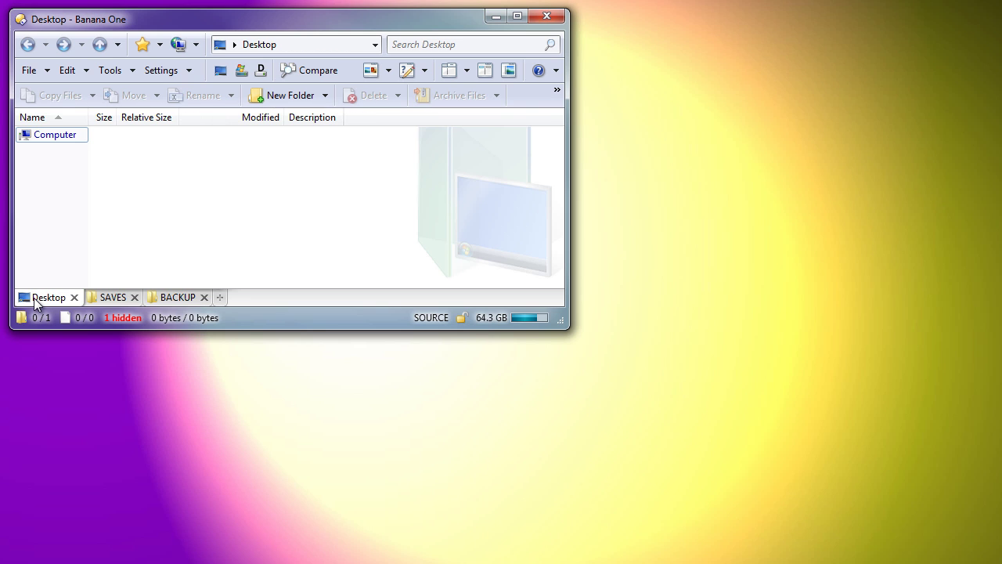
- Append ": %N" to the label of the SAVES tab
click(112, 297)
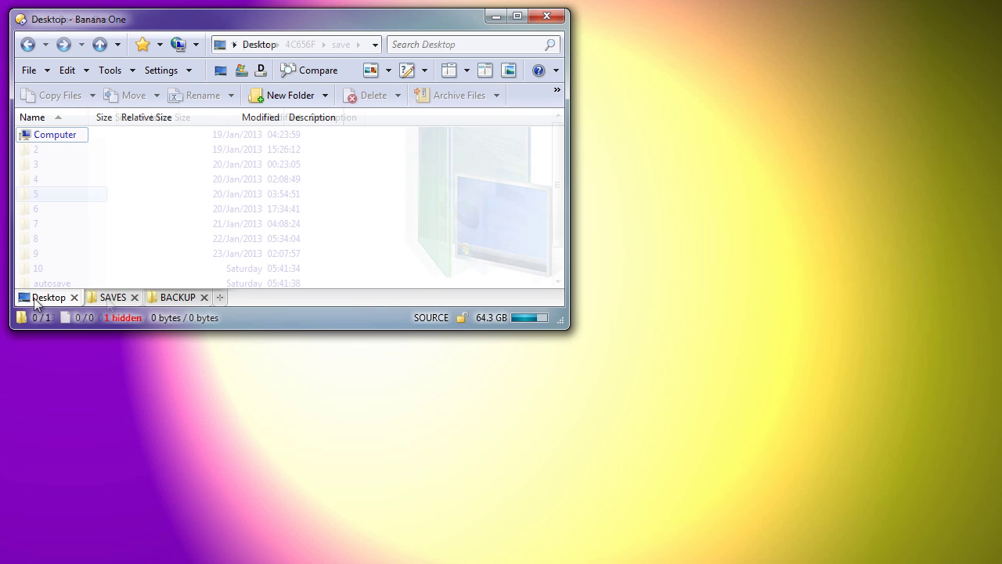
click(112, 299)
key(End)
text(: %N)
key(Return)
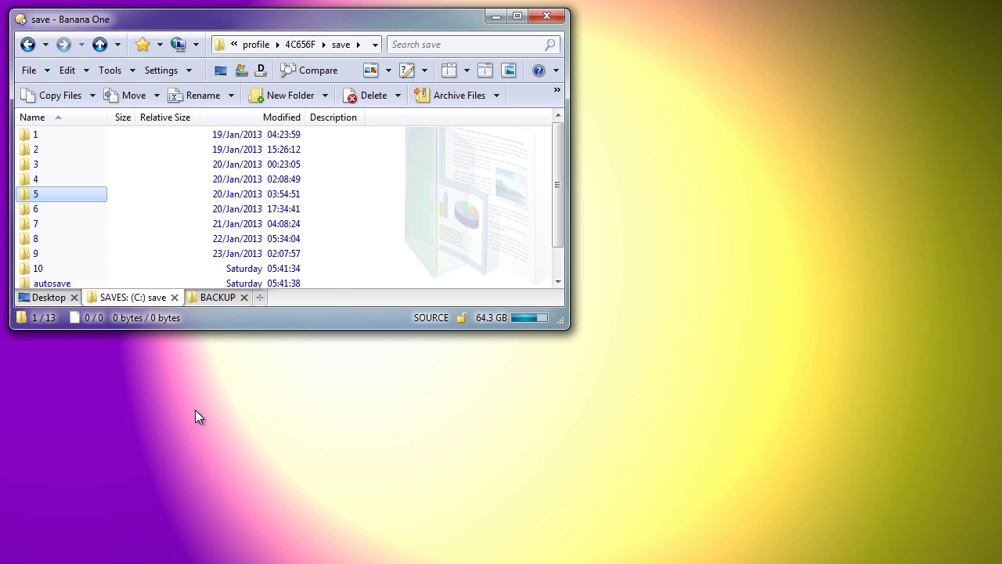
- Append ": %N" to the label of the BACKUP tab and open folder 5 in that tab
click(226, 303)
click(225, 302)
key(End)
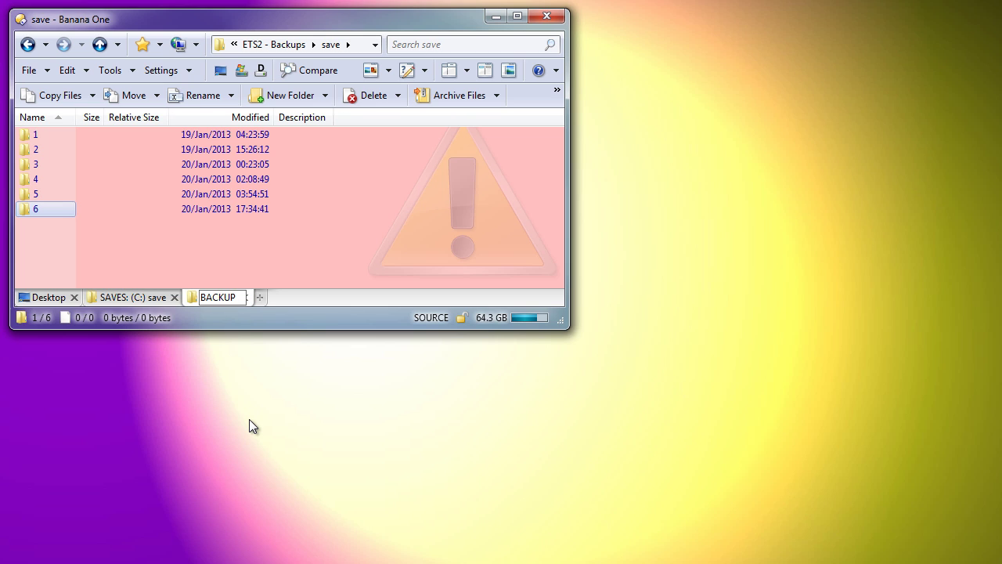
text(: %N)
key(Return)
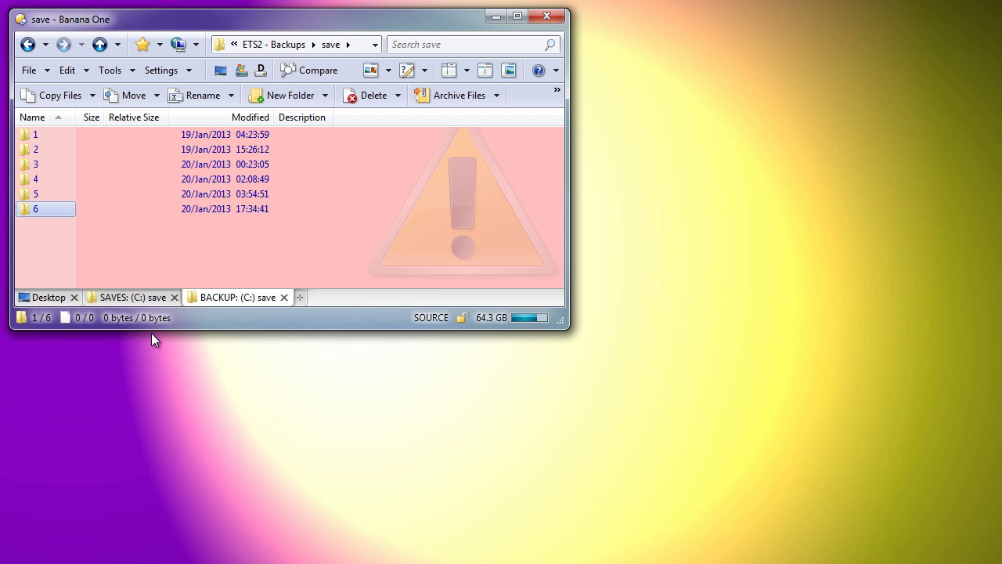
double_click(57, 198)
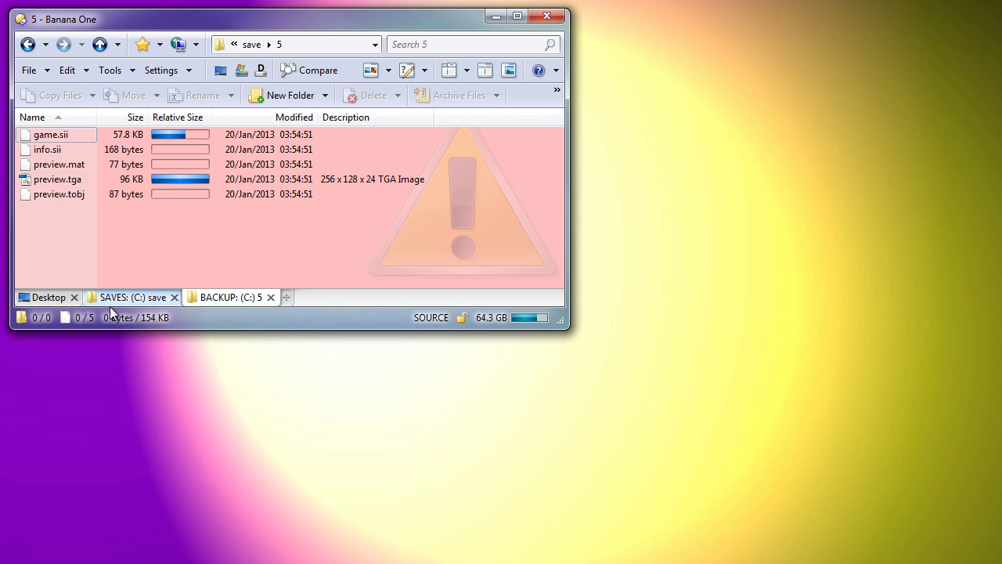
- Open folder 4 in the SAVES tab to check its label, and return to the parent folder
click(108, 298)
double_click(60, 179)
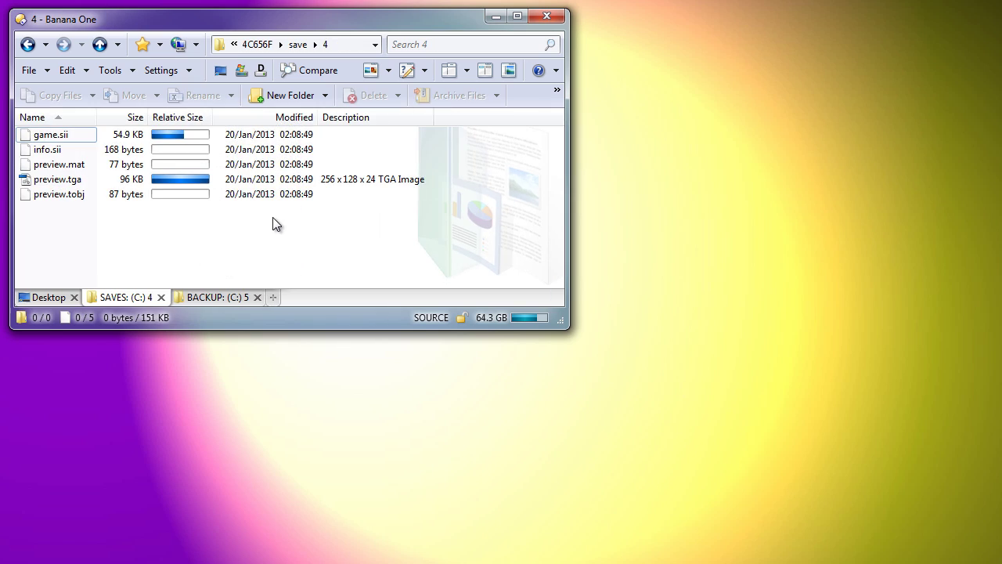
key(BackSpace)
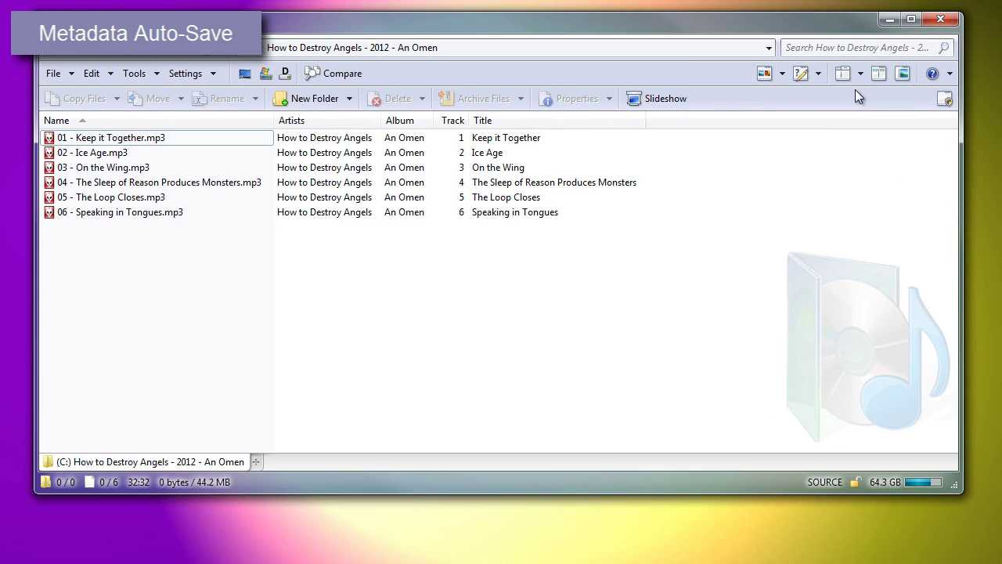
- Show the metadata pane and apply the title "Keep It Together" to 01 - Keep it Together.mp3
click(855, 78)
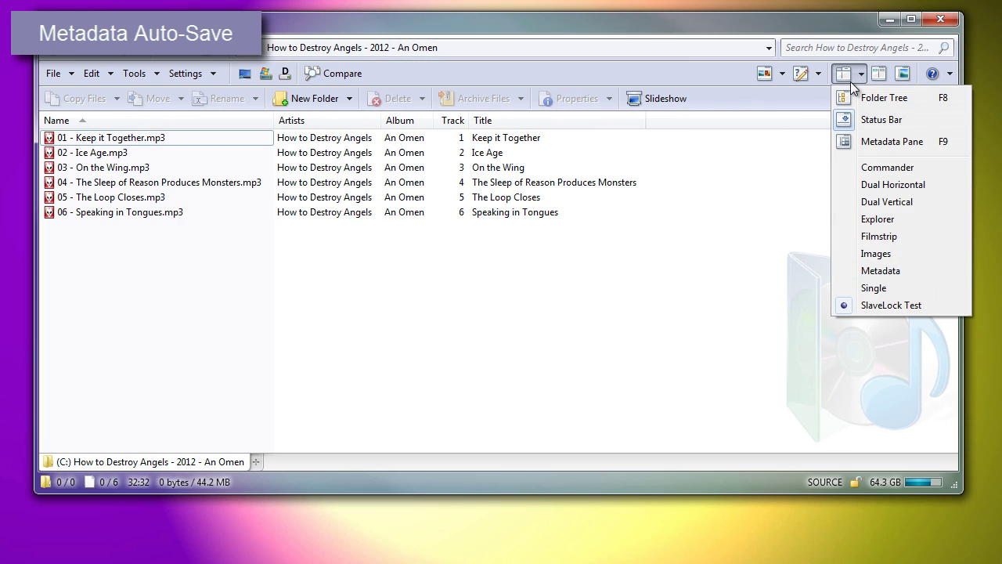
click(866, 141)
click(252, 139)
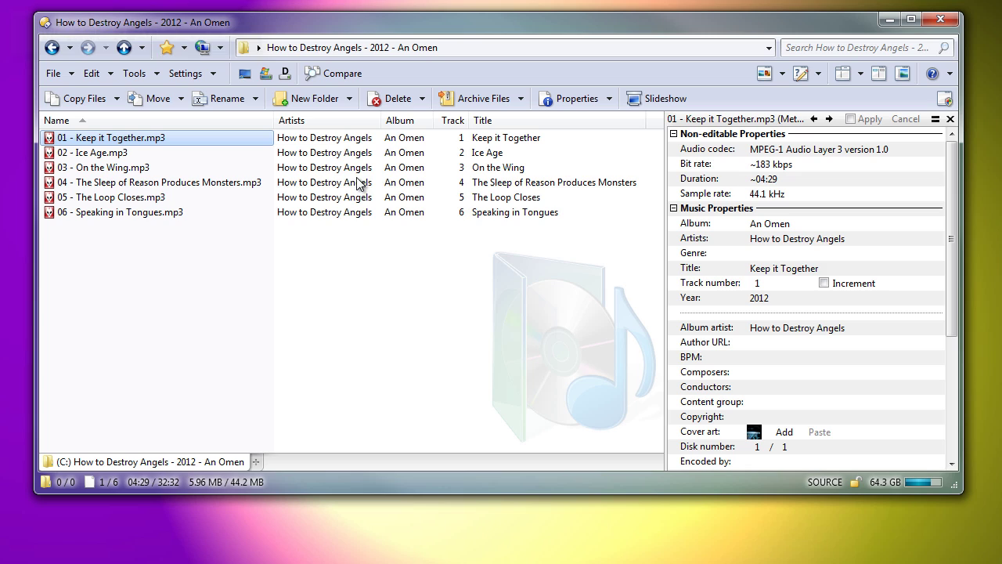
click(775, 269)
click(773, 267)
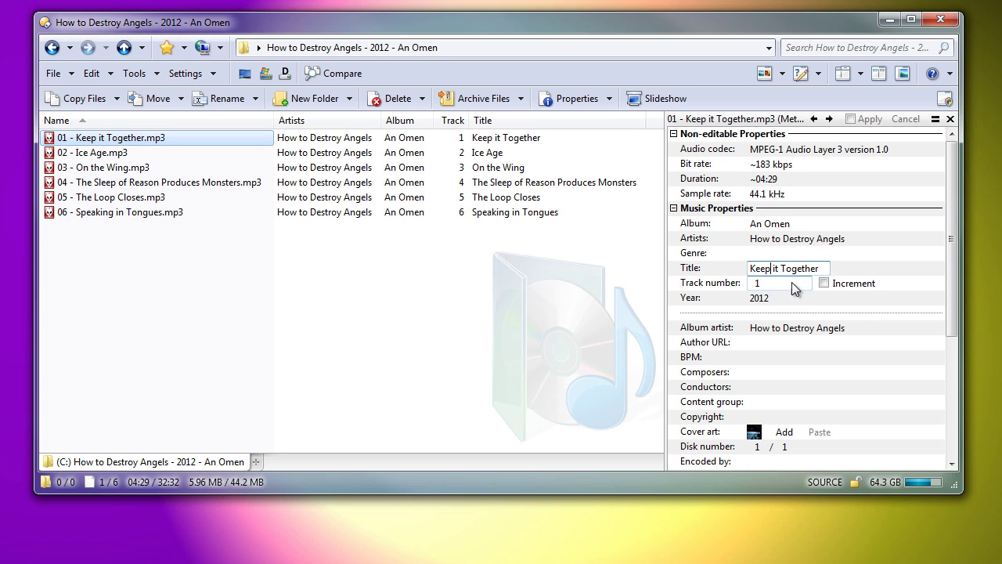
key(Delete)
text(I)
key(Return)
click(868, 123)
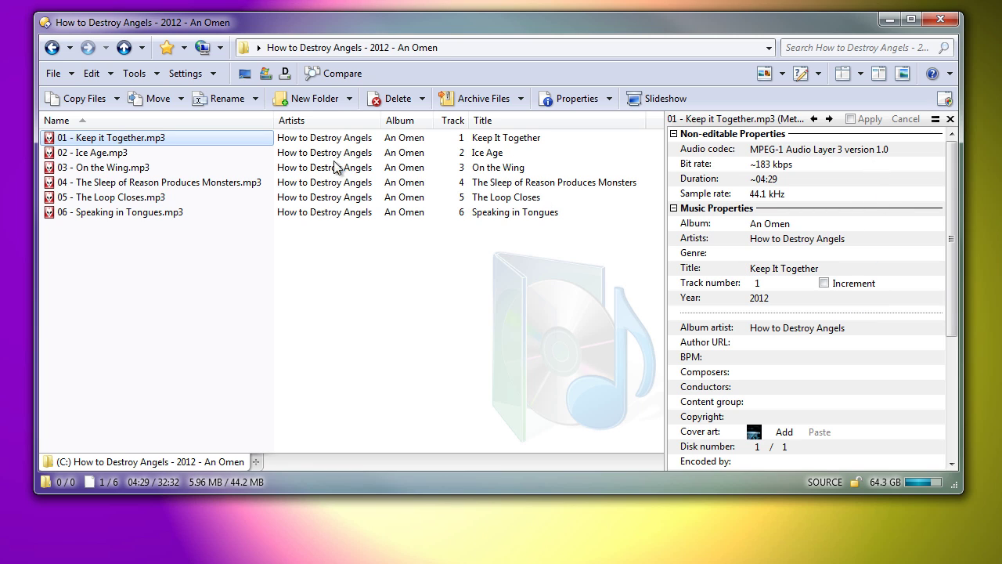
- Set the title of 03 - On the Wing.mp3 to "On The Wing" and save the change while switching to track 04
click(226, 173)
click(783, 268)
key(shift+Left)
text(T)
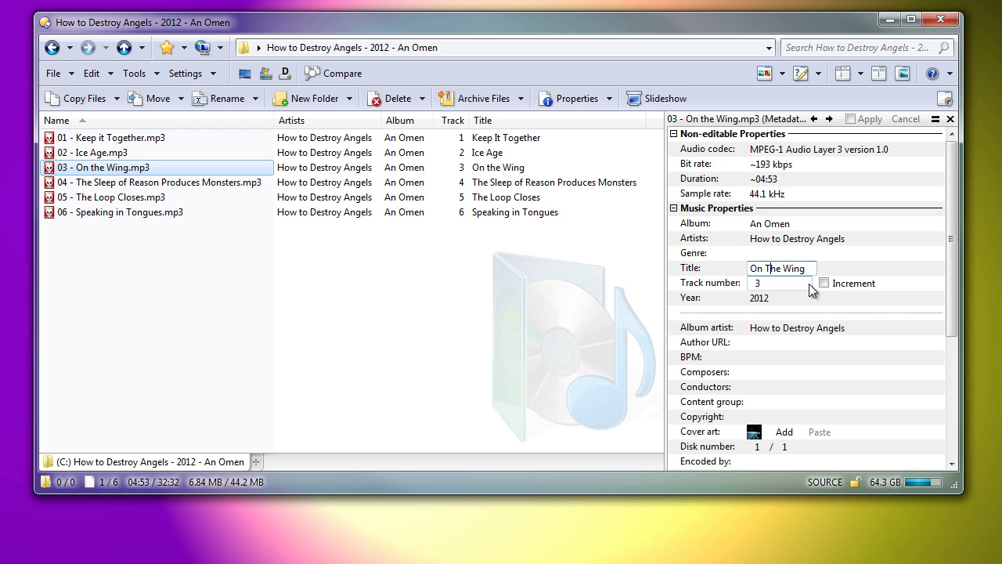
click(216, 184)
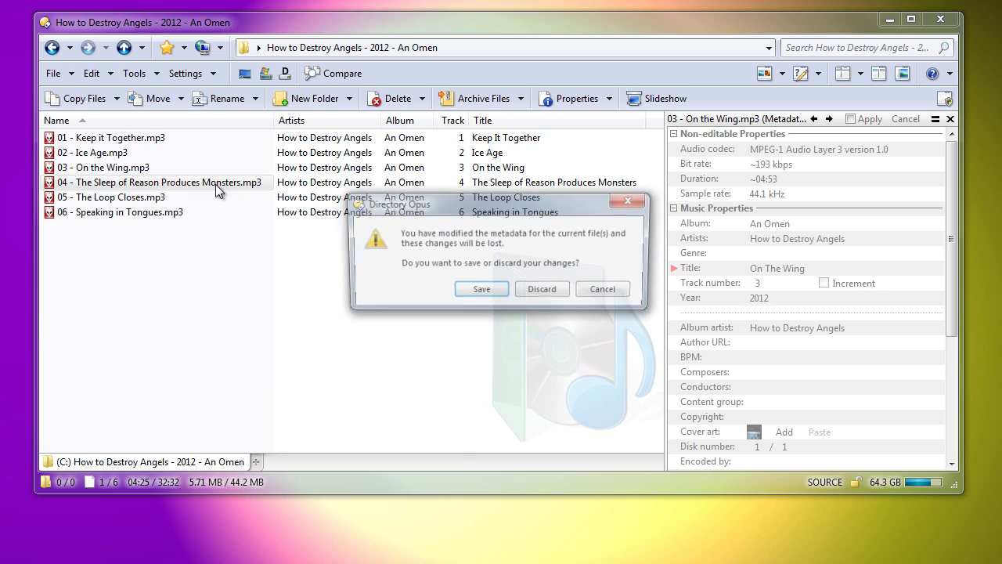
click(479, 292)
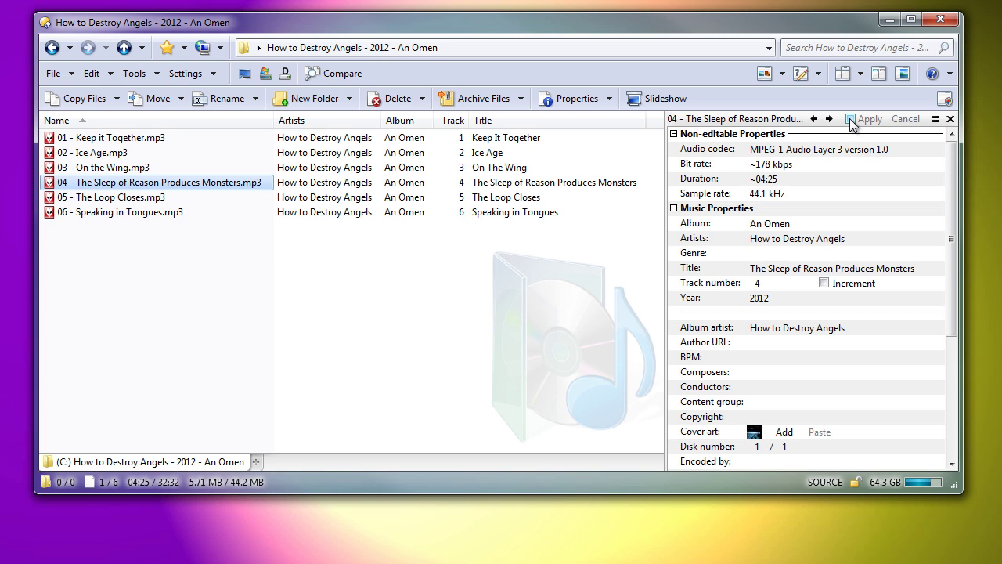
- Enable automatic applying of metadata changes and set track 04's title to "The Sleep Of Reason Produces Monsters", saving it by selecting track 06
click(792, 267)
click(792, 267)
key(Delete)
text(O)
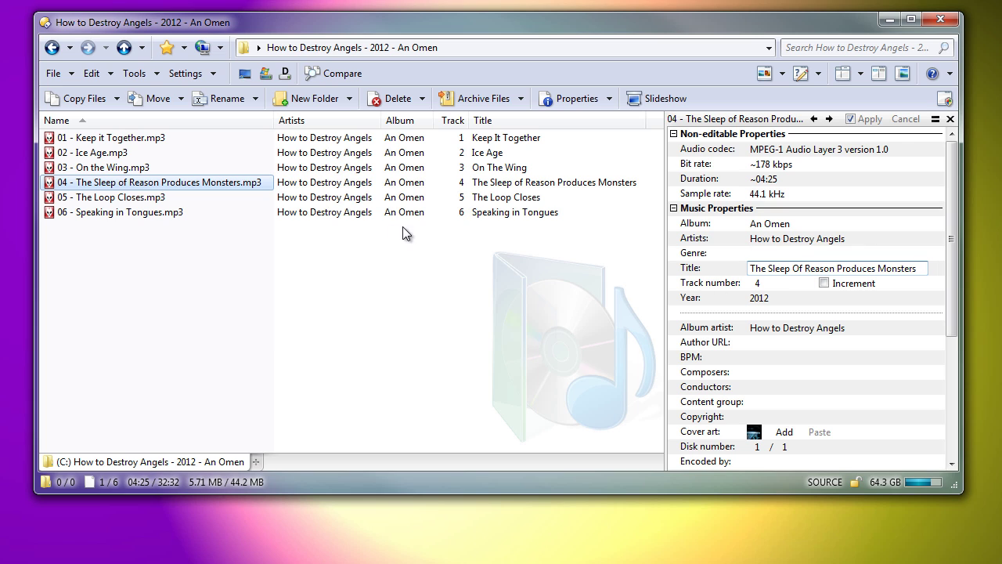
click(170, 214)
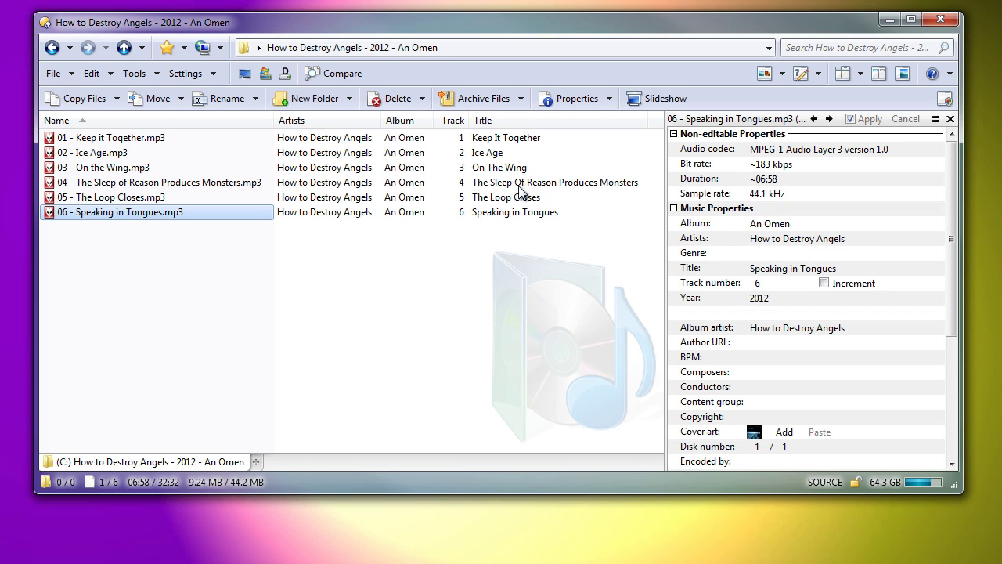
- Set the title of 06 - Speaking in Tongues.mp3 to "Speaking In Tongues" and save it by selecting track 01
click(794, 270)
click(794, 270)
triple_click(789, 268)
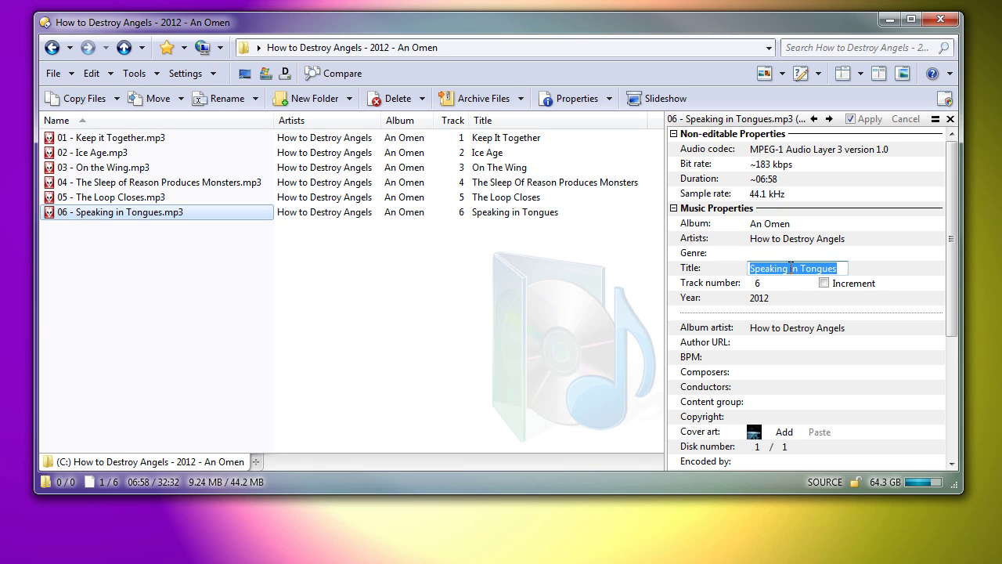
click(791, 268)
key(BackSpace)
text(I)
key(Return)
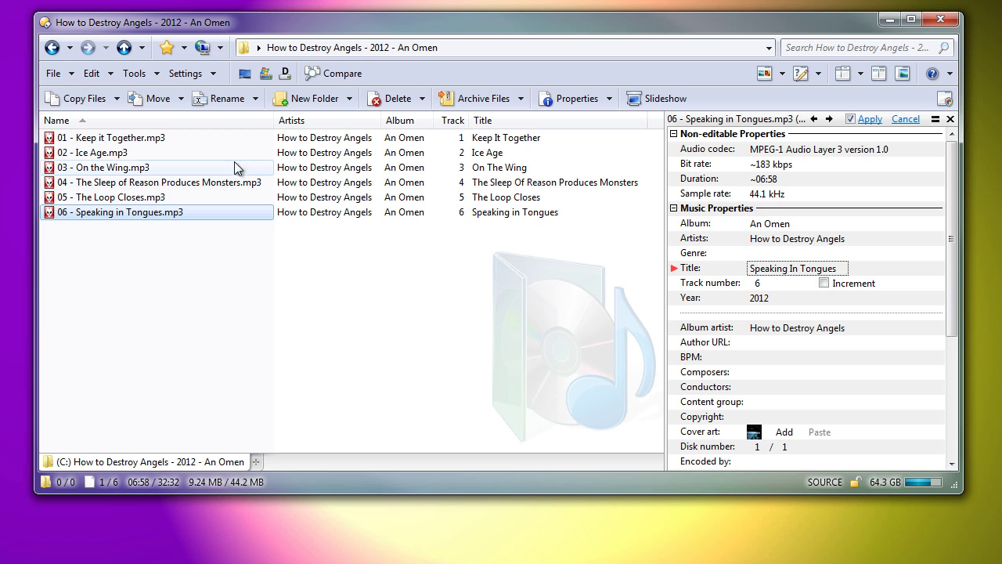
click(215, 139)
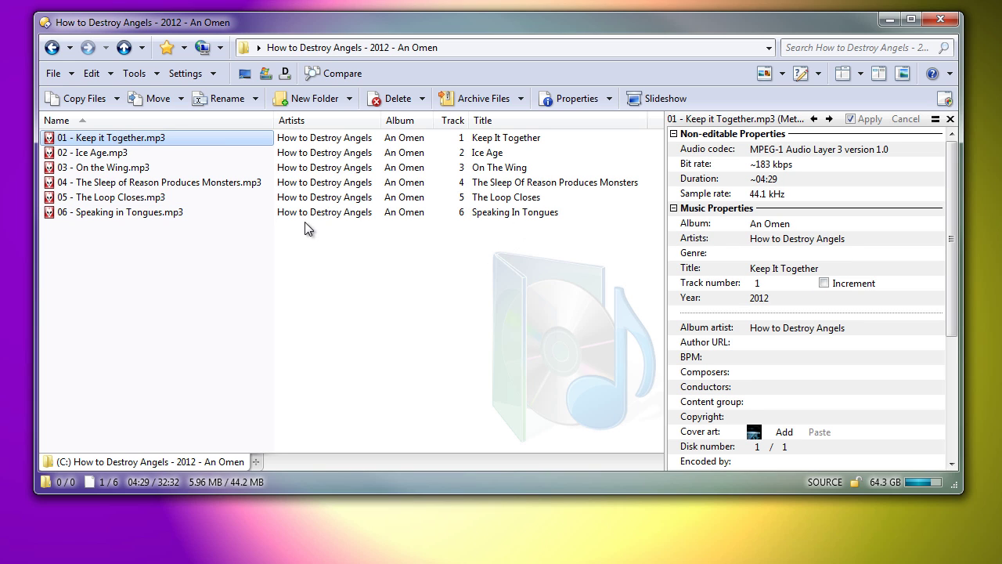
- Set the Artists field of all six MP3 files to "How To Destroy Angels" and apply the change
shift+click(221, 213)
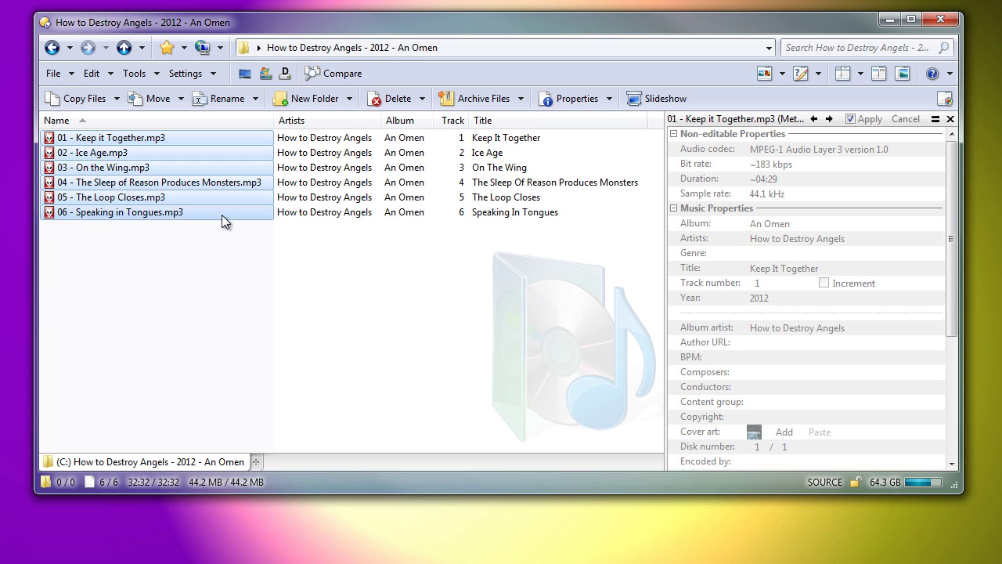
click(779, 236)
click(779, 237)
key(BackSpace)
text(T)
key(Return)
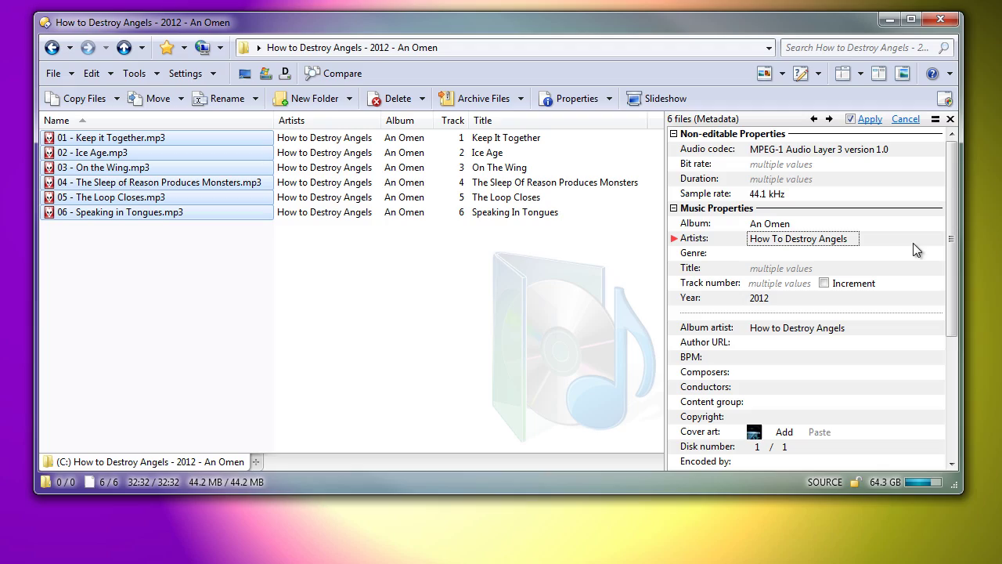
click(871, 119)
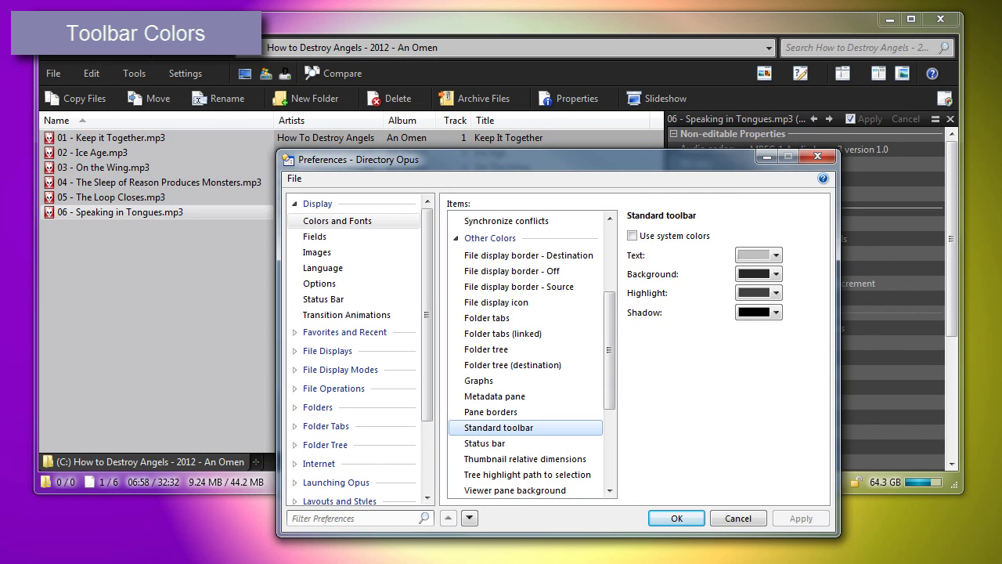
- Set the standard toolbar's shadow color to red and its highlight color to yellow, and apply the preferences
click(755, 312)
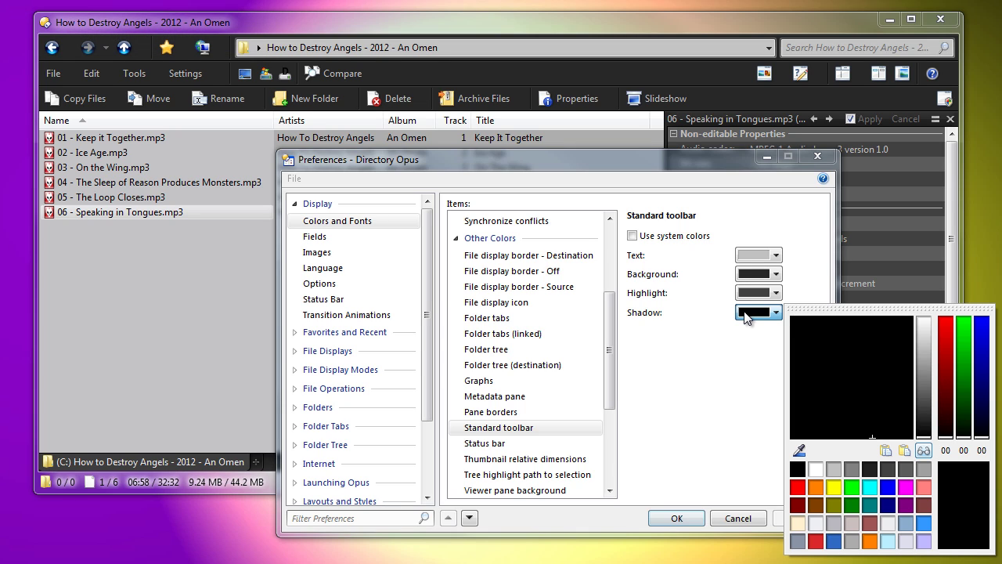
click(797, 487)
click(764, 450)
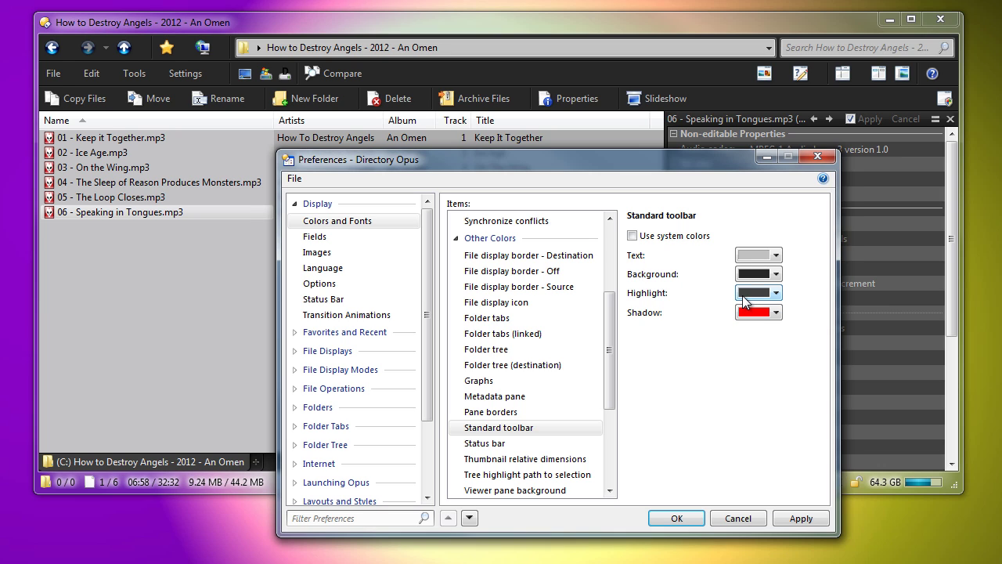
click(752, 293)
click(814, 487)
click(768, 483)
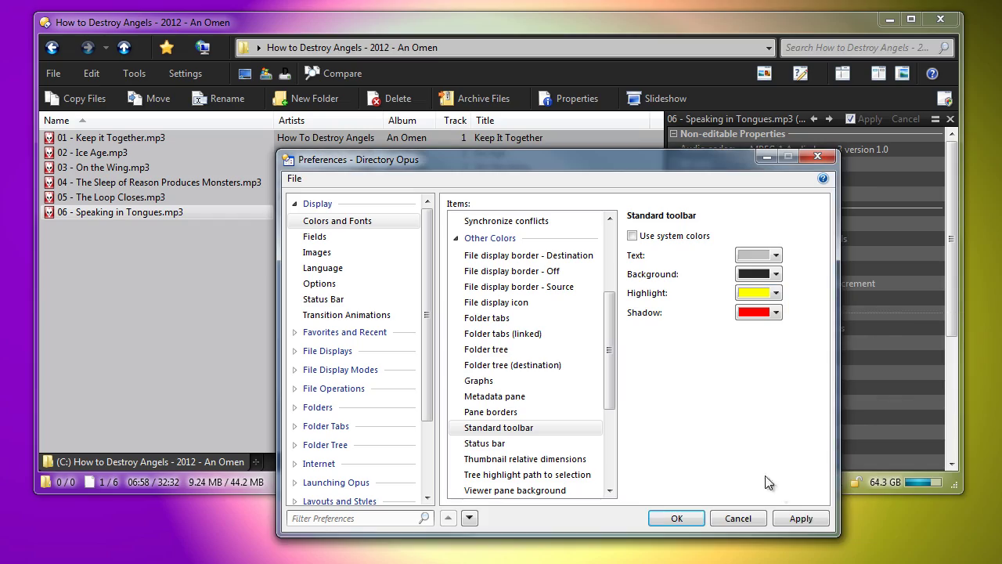
click(804, 517)
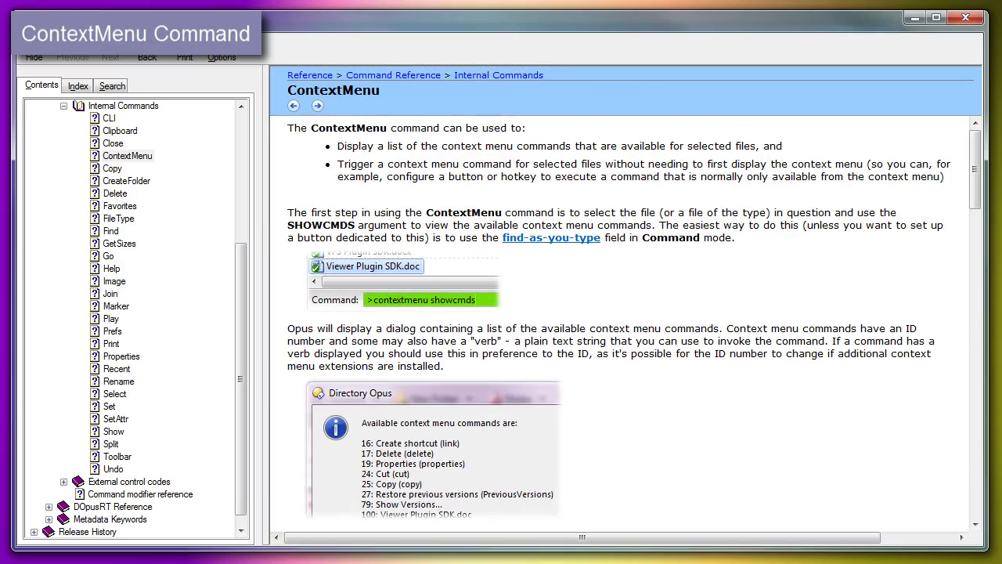
- Read through the ContextMenu command's reference page in the help
drag(978, 169, 939, 462)
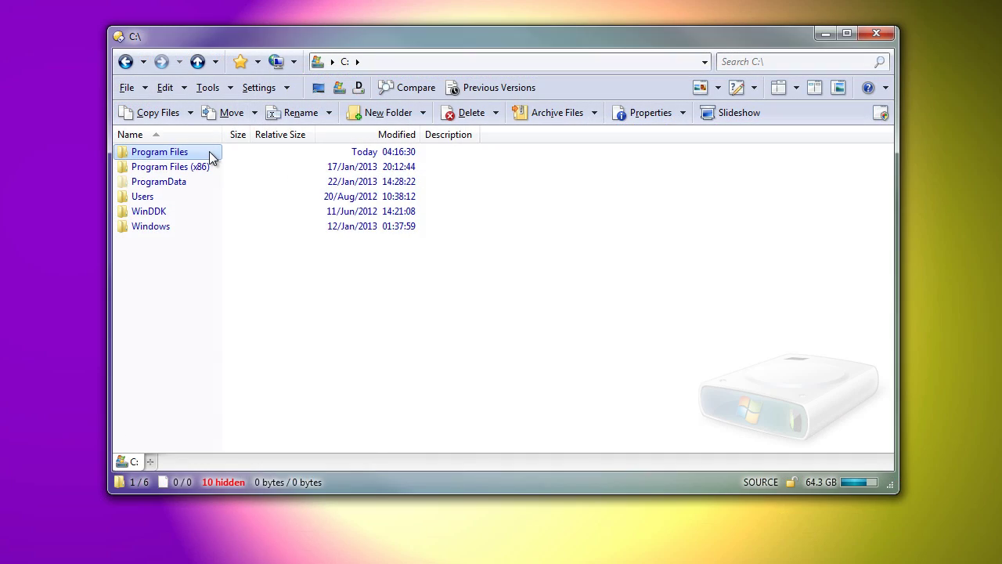
- View the previous versions of the Program Files folder through its properties, and close the dialog
right_click(210, 151)
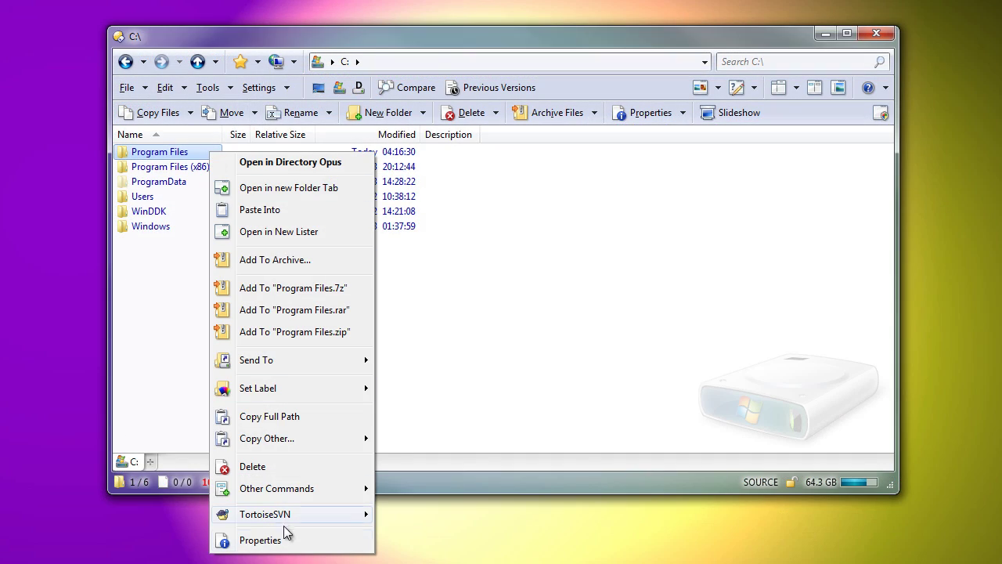
click(261, 540)
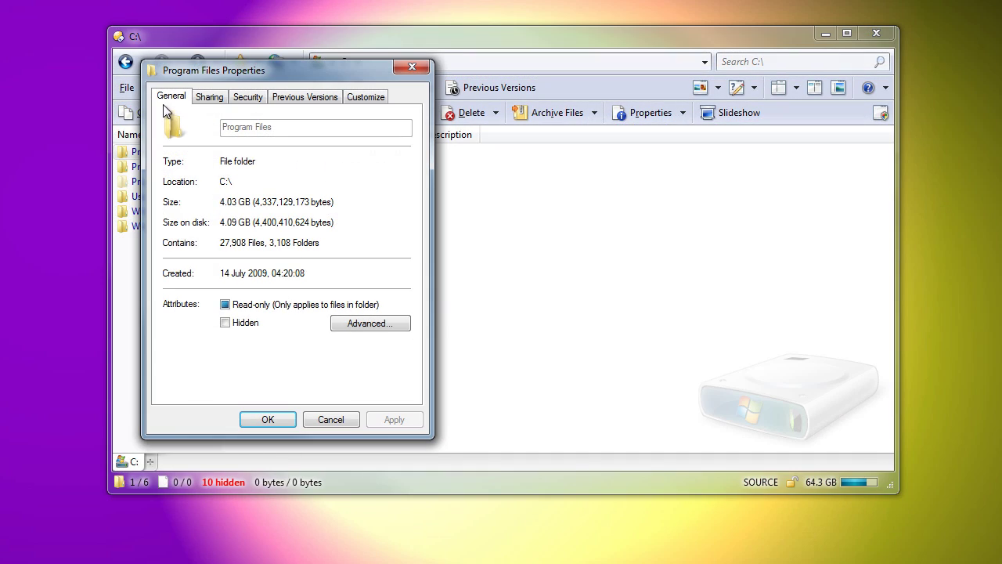
click(290, 100)
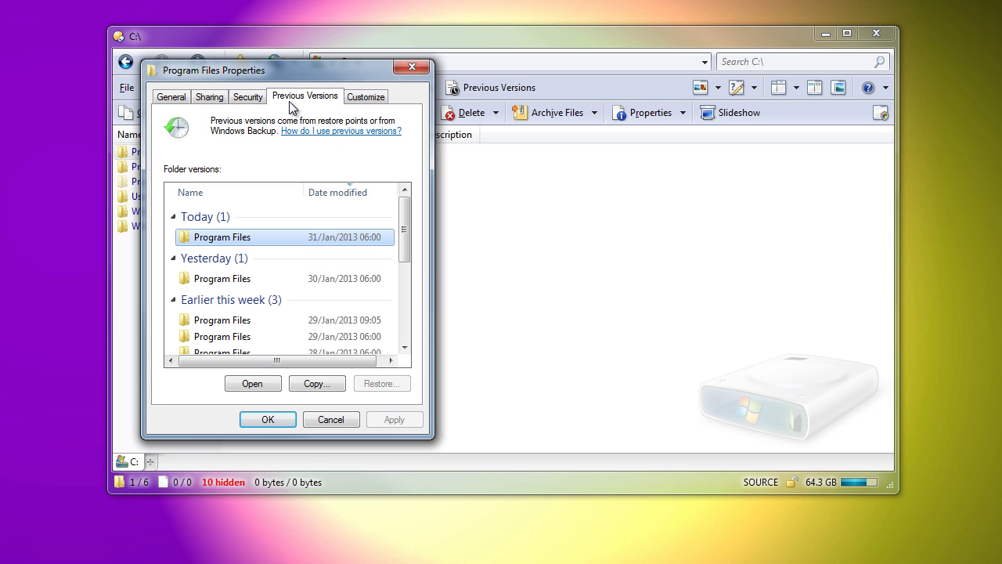
click(335, 420)
- Check the previous versions of Program Files and of Program Files (x86) directly with the Previous Versions command
click(232, 158)
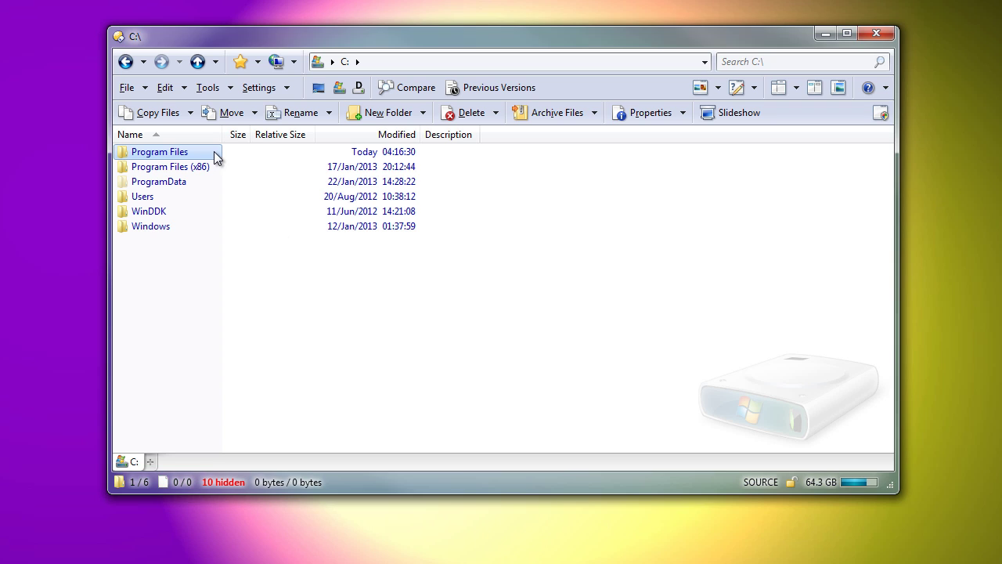
click(493, 91)
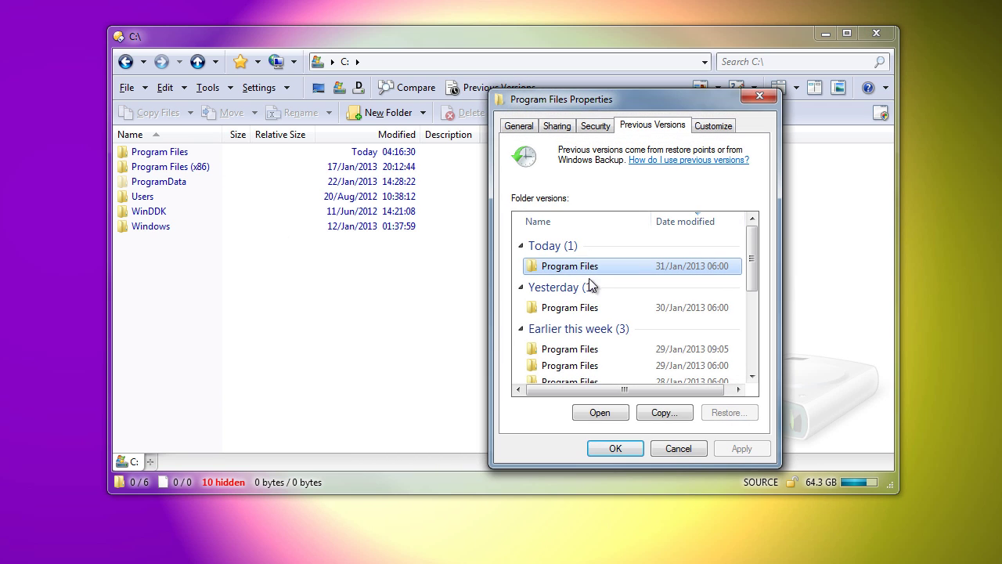
click(671, 449)
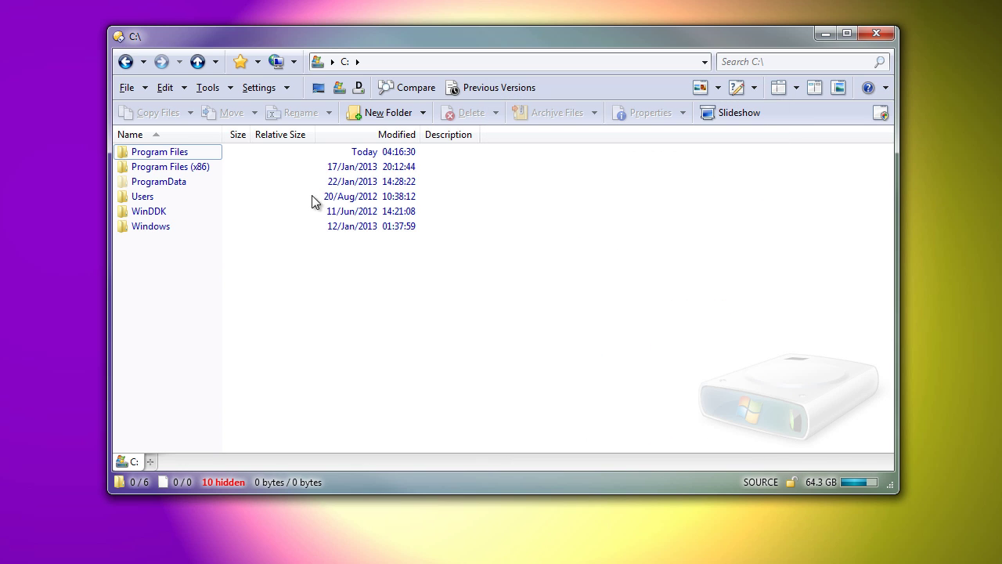
click(208, 168)
click(470, 87)
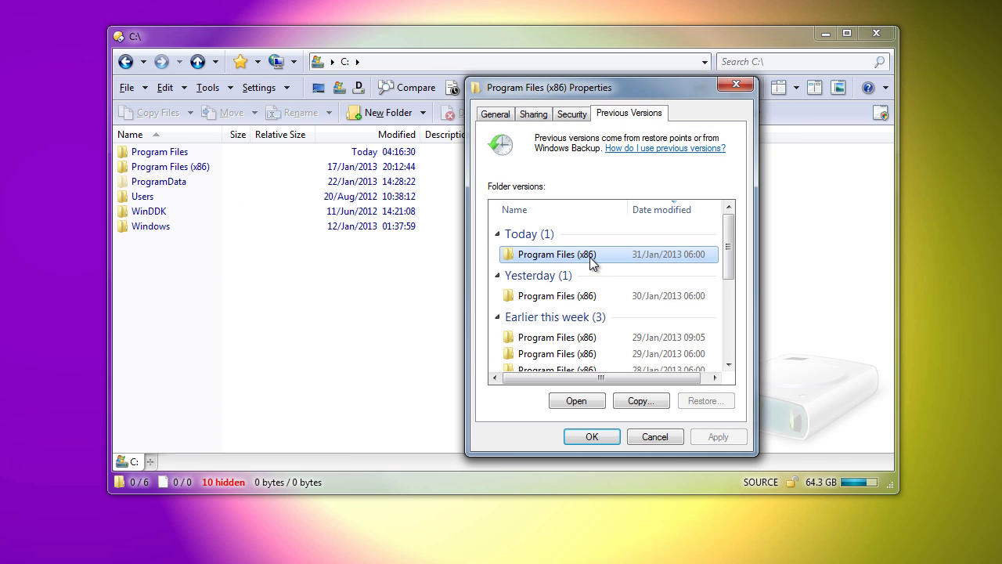
click(669, 440)
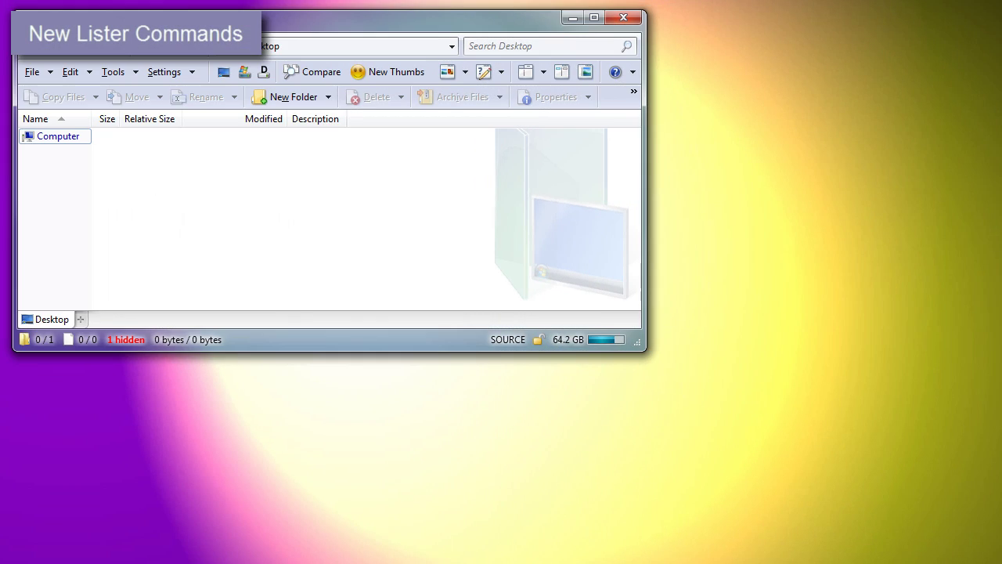
- Review the New Thumbs button's command definition, and run the button to open My Pictures as thumbnails in a new Lister
double_click(410, 75)
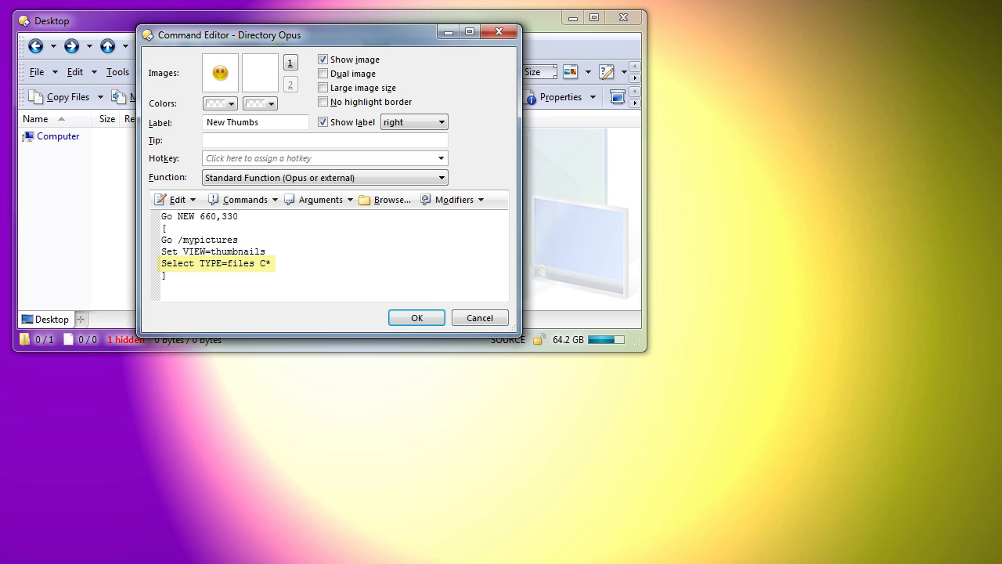
click(392, 317)
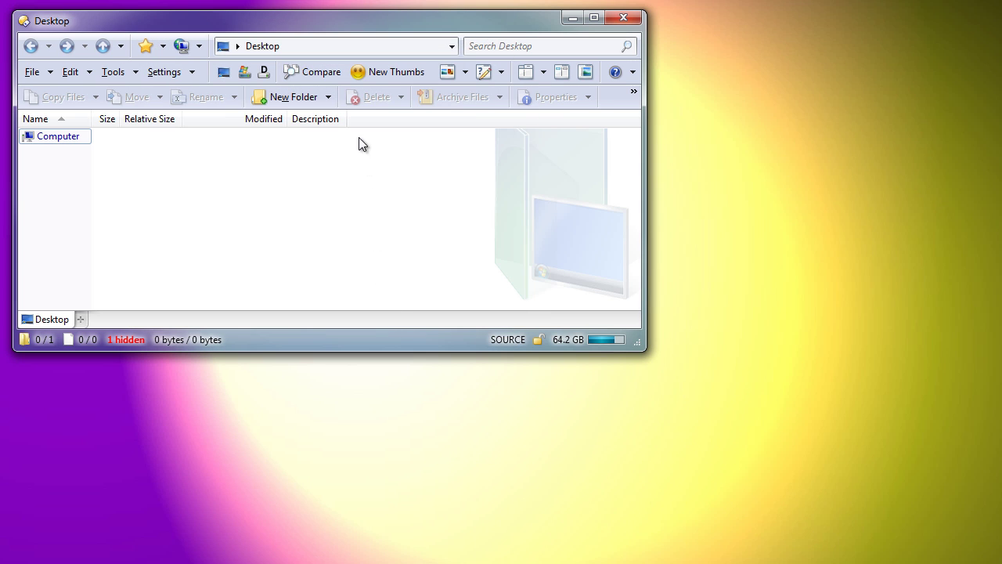
click(375, 74)
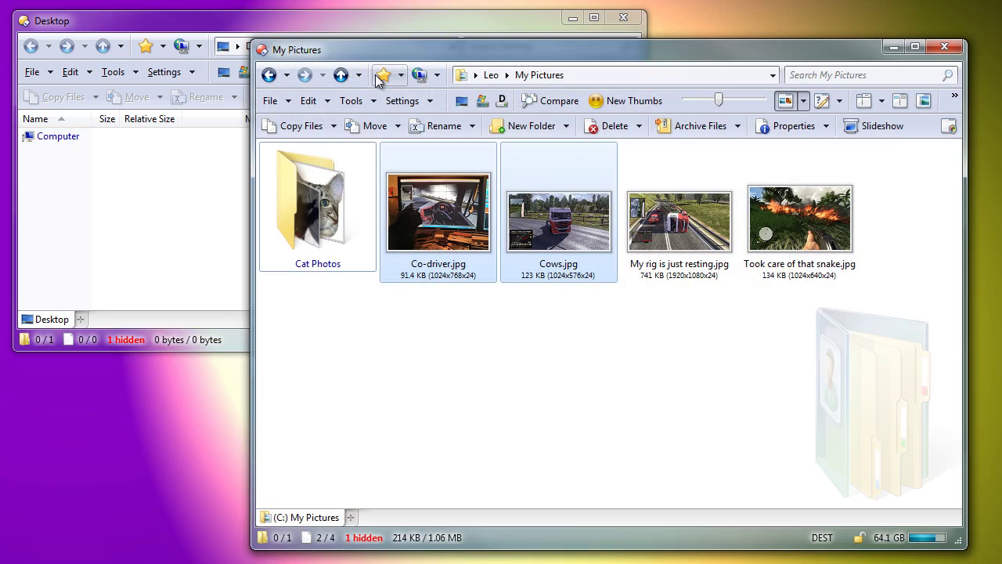